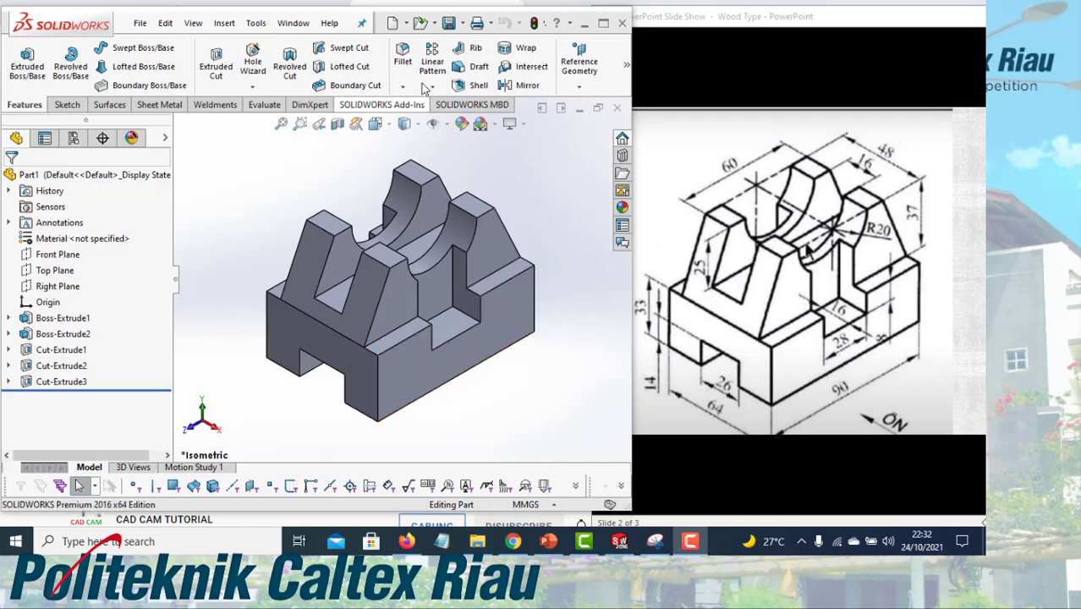
Create a new part document and start a sketch on the Top Plane
left_click(392, 23)
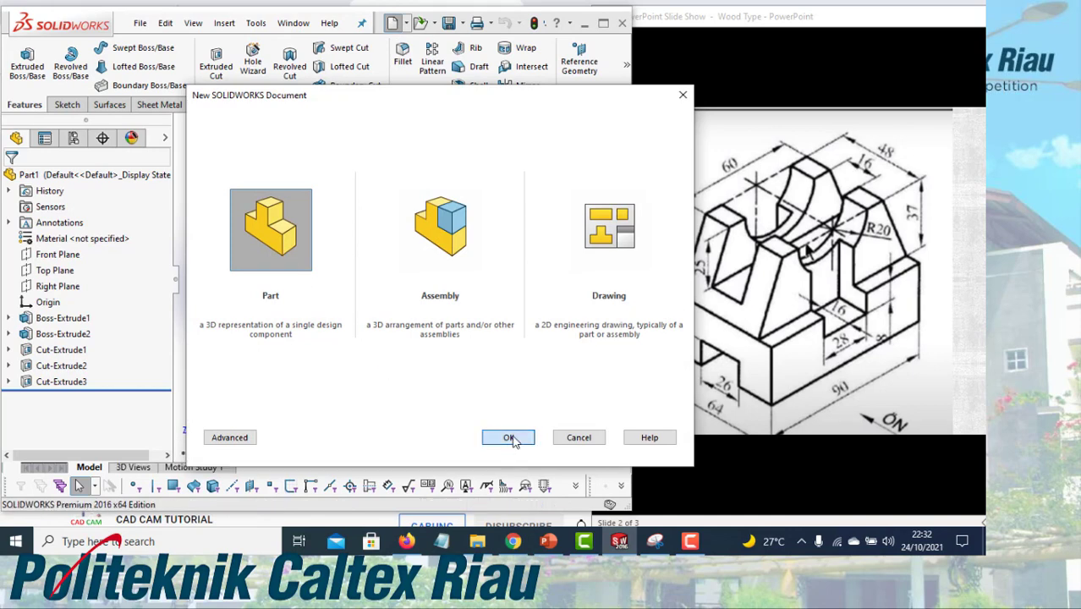
left_click(508, 438)
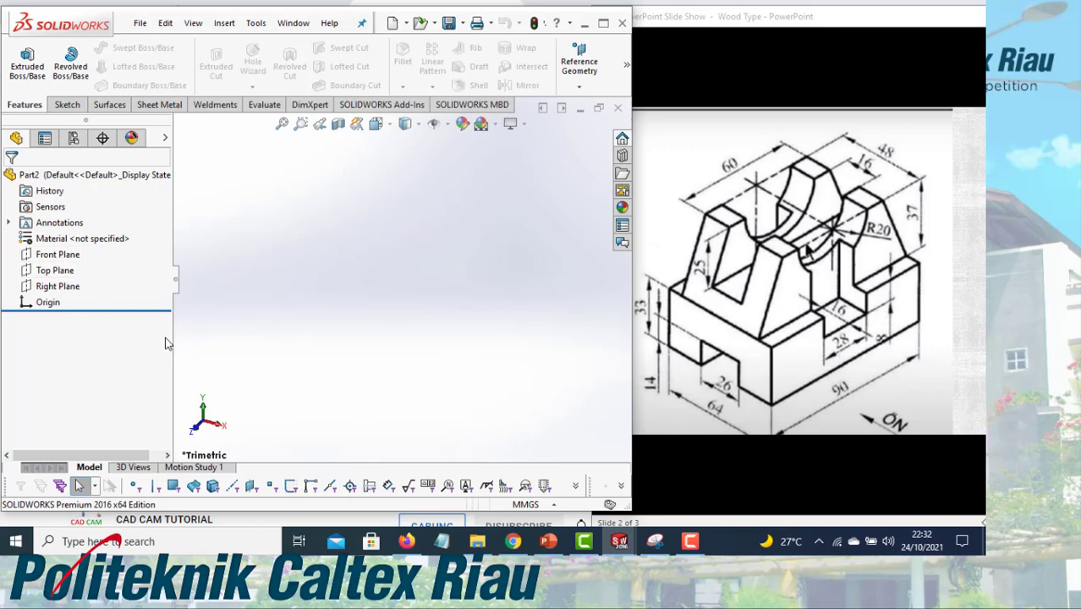
left_click(51, 272)
left_click(59, 253)
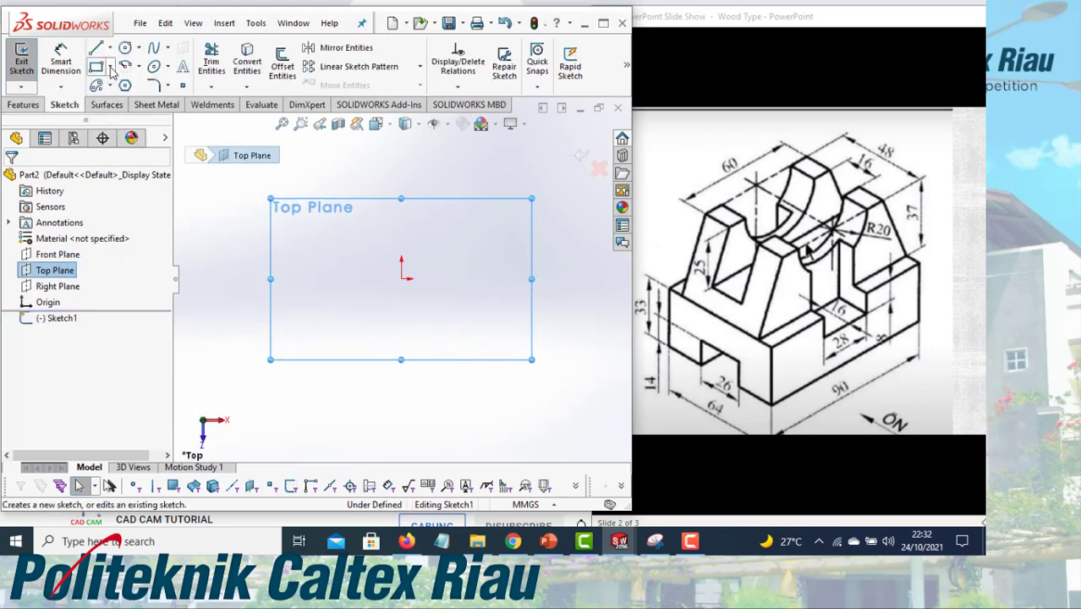
Draw a center rectangle about 146 mm tall, centered on the origin
left_click(110, 68)
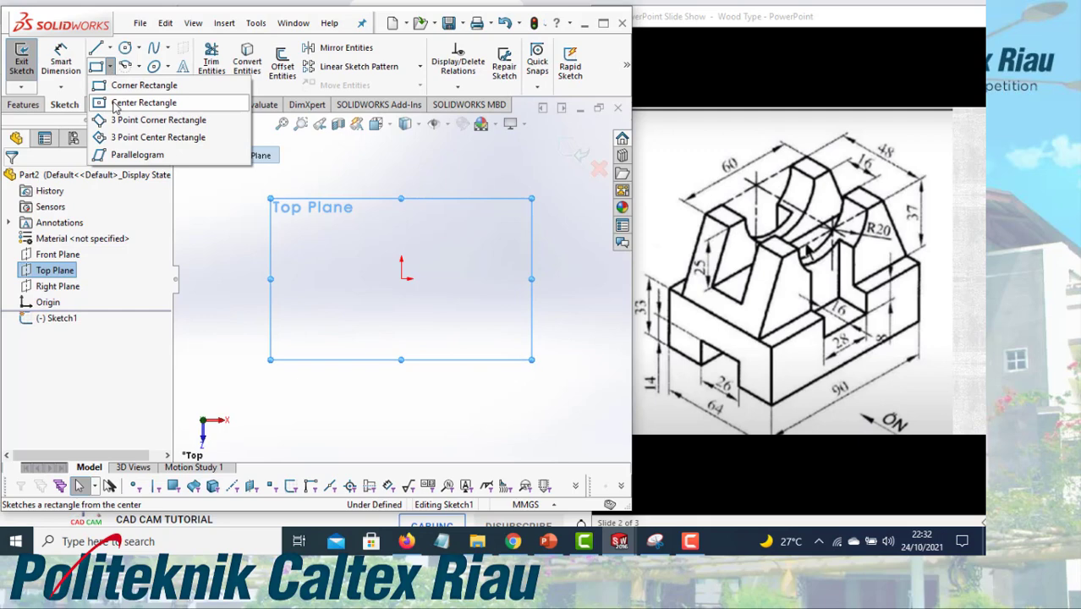
left_click(115, 103)
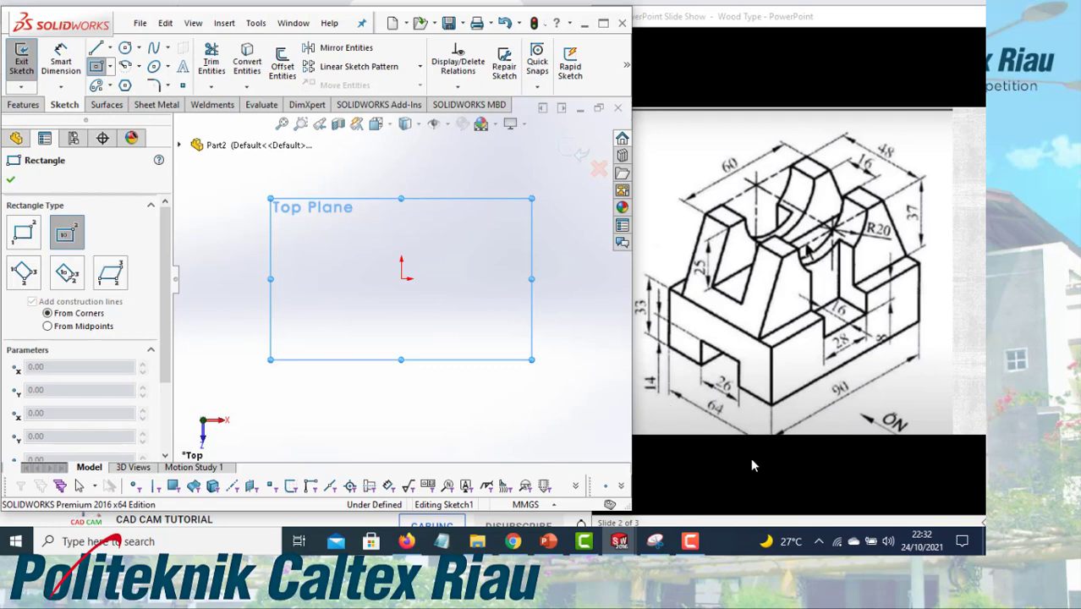
left_click(402, 278)
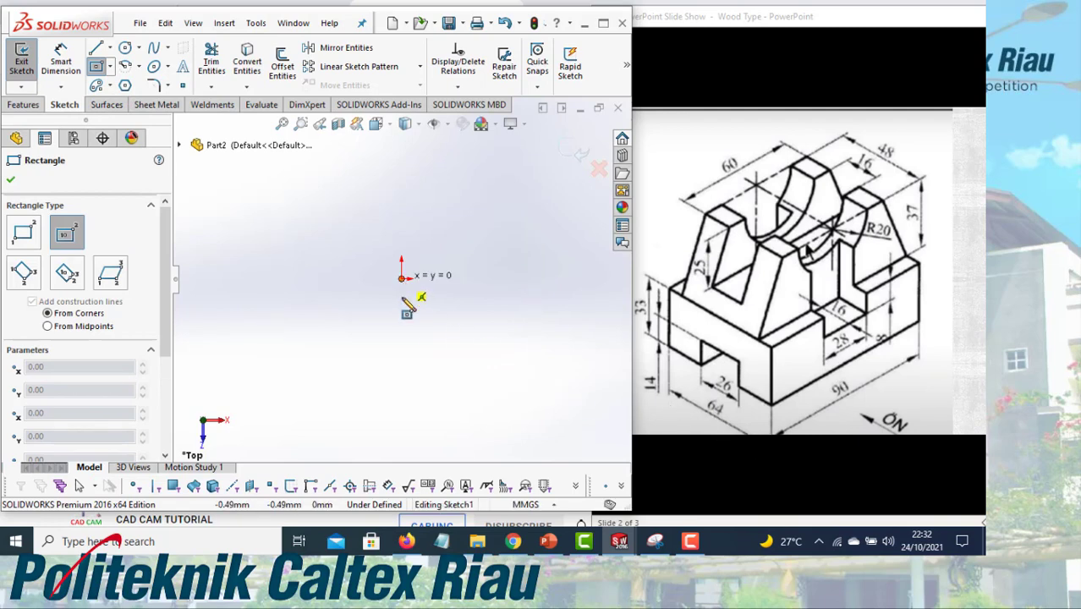
left_click(473, 386)
Dimension the rectangle's vertical side to 90 mm and its horizontal side to 64 mm
left_click(62, 64)
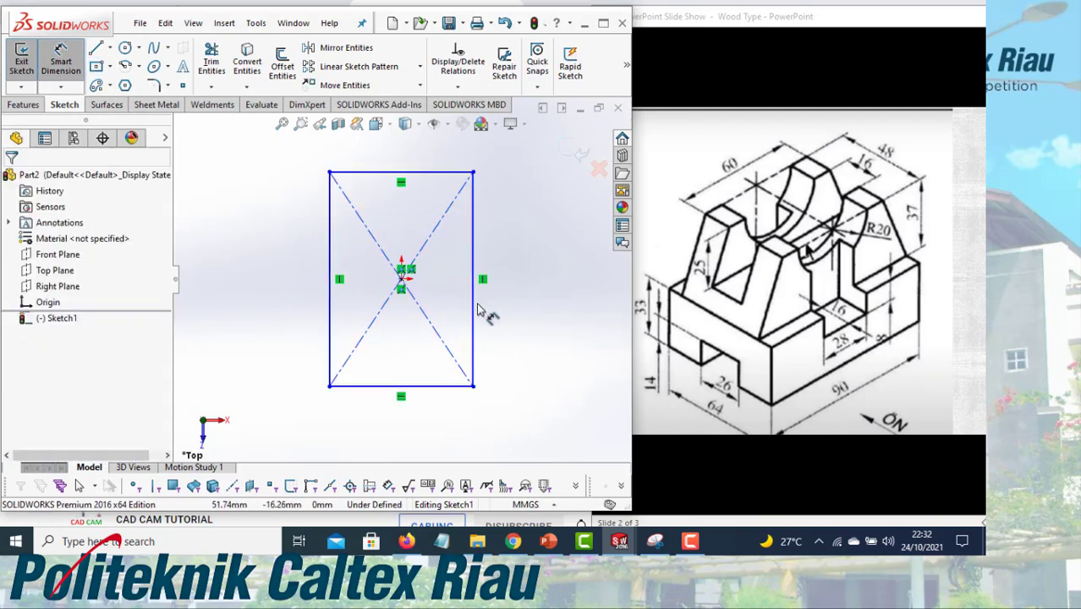
left_click(474, 313)
left_click(510, 317)
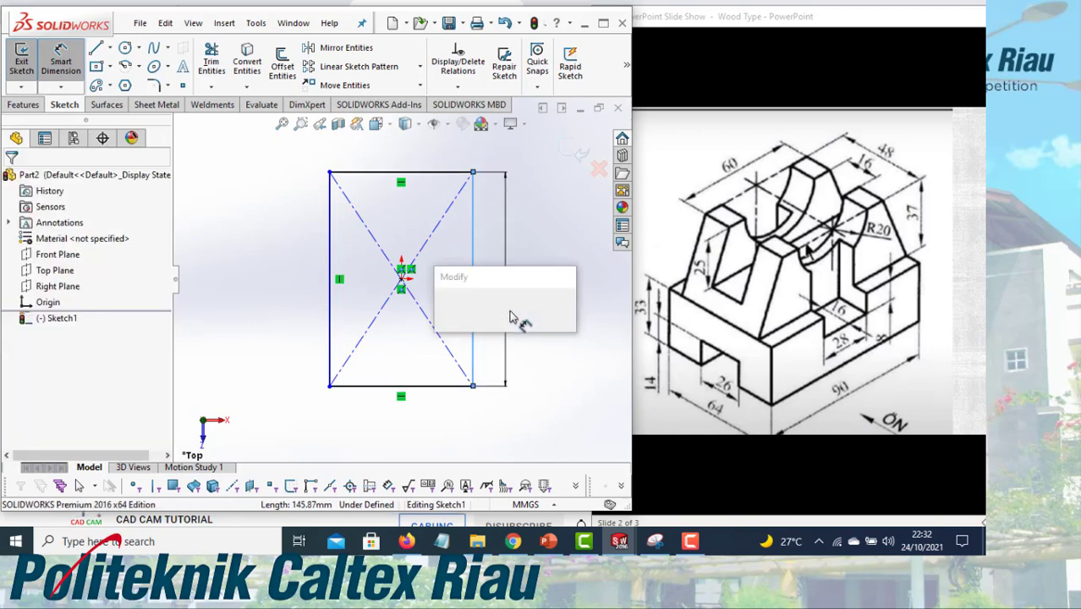
type("90")
key("Return")
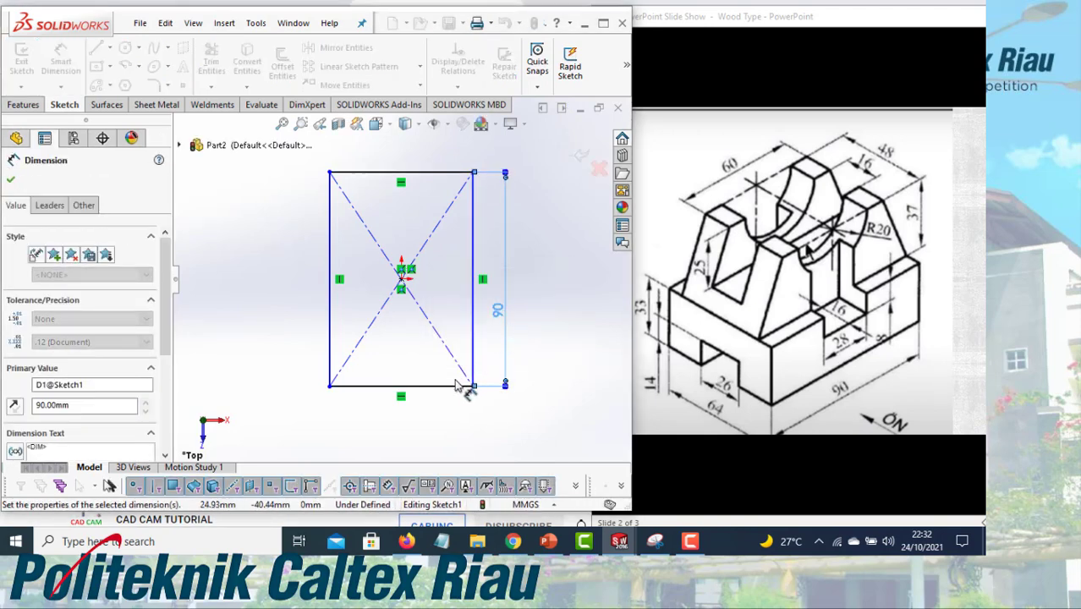
left_click(446, 387)
left_click(429, 436)
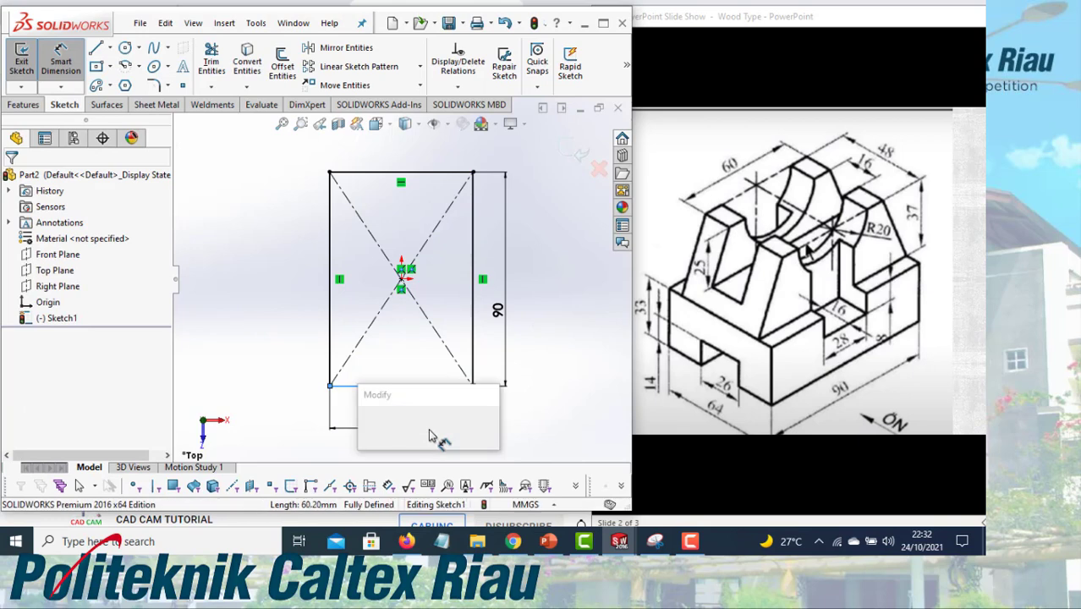
type("64")
key("Return")
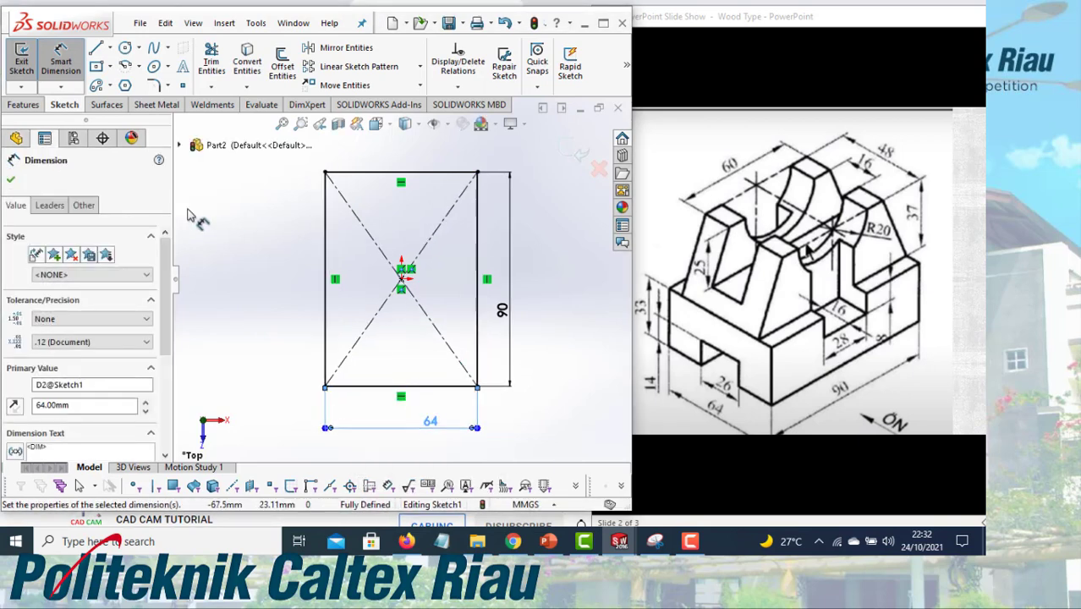
Start an Extruded Boss/Base from the rectangle sketch
left_click(23, 105)
left_click(36, 73)
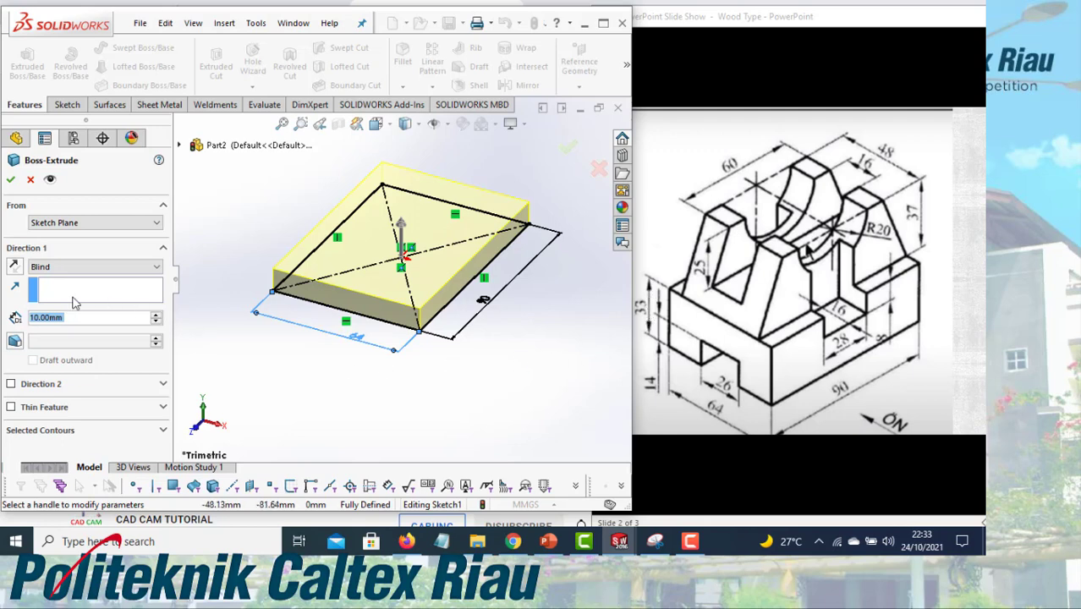
left_click(13, 267)
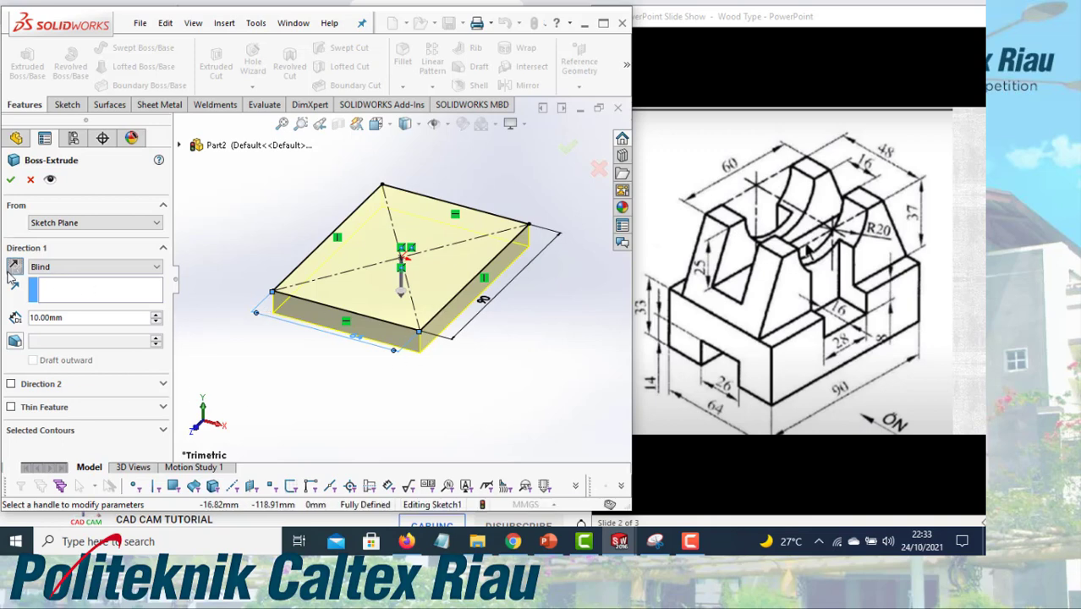
left_click(12, 267)
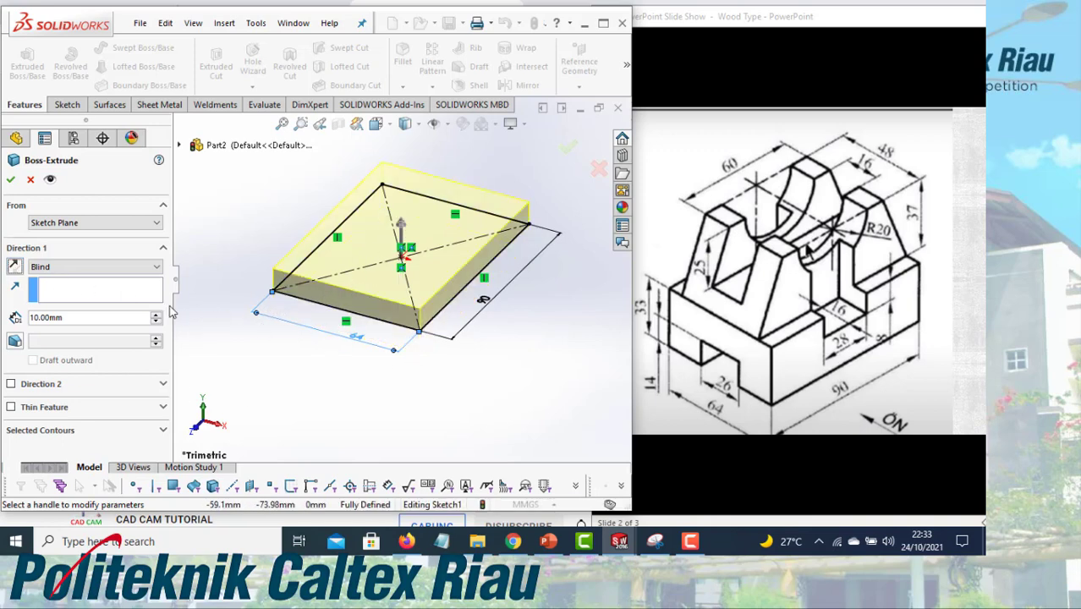
left_click(151, 271)
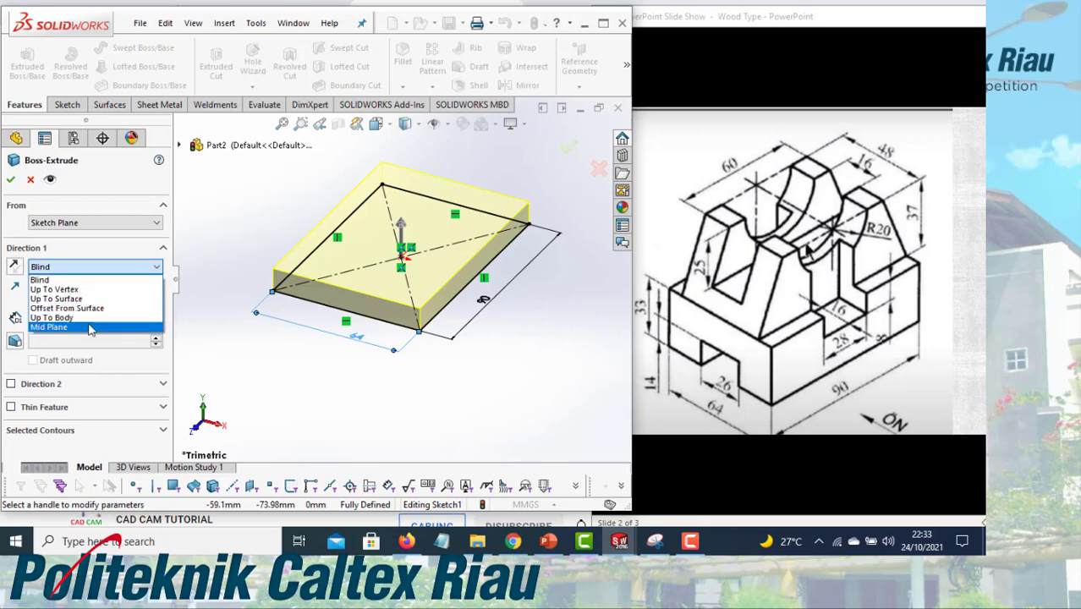
left_click(144, 330)
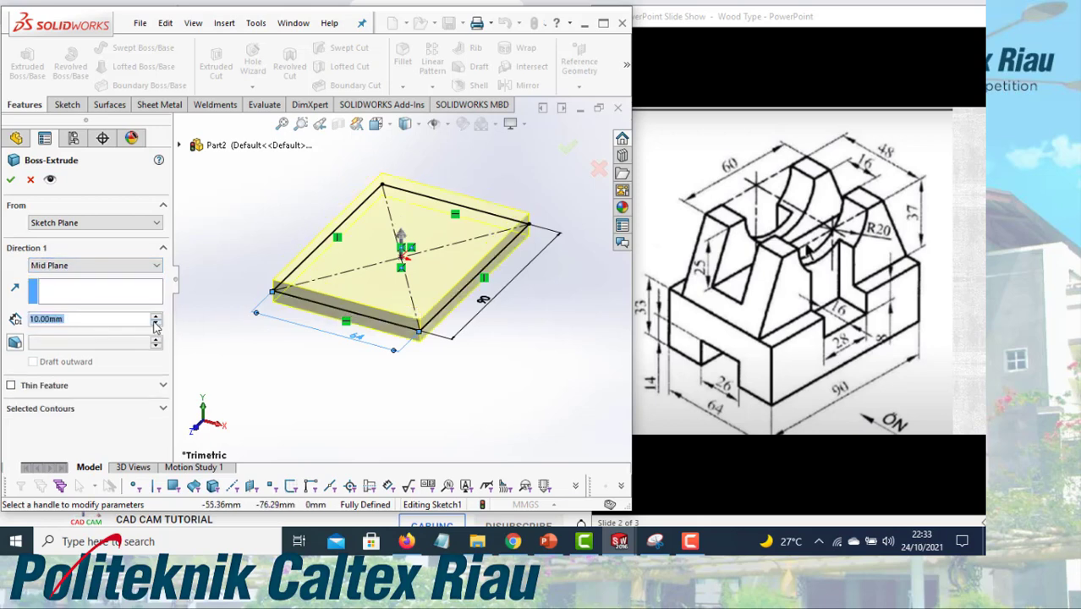
left_click(157, 316)
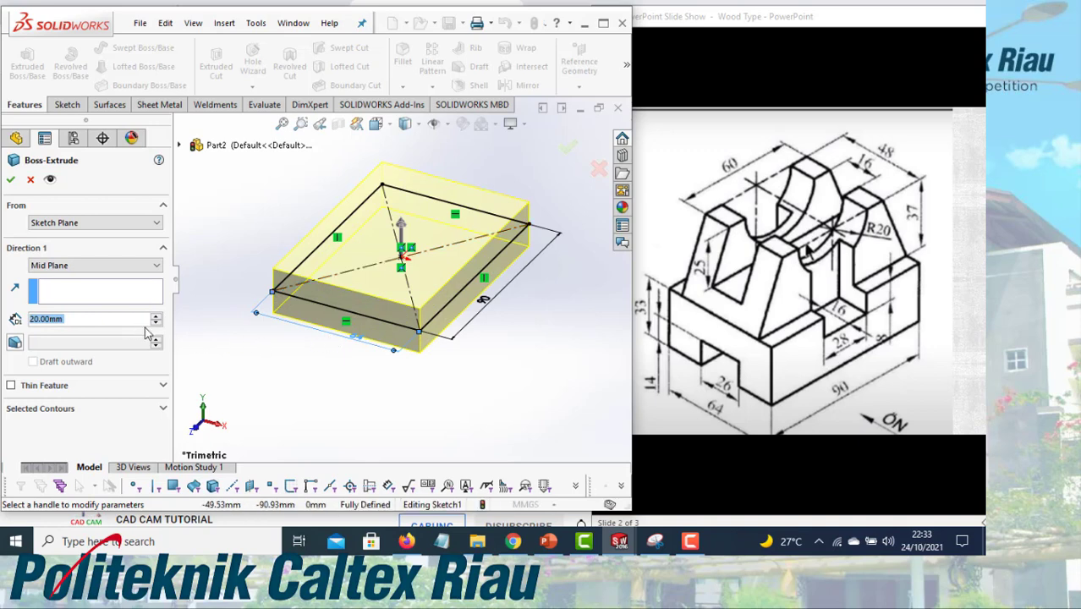
left_click(152, 267)
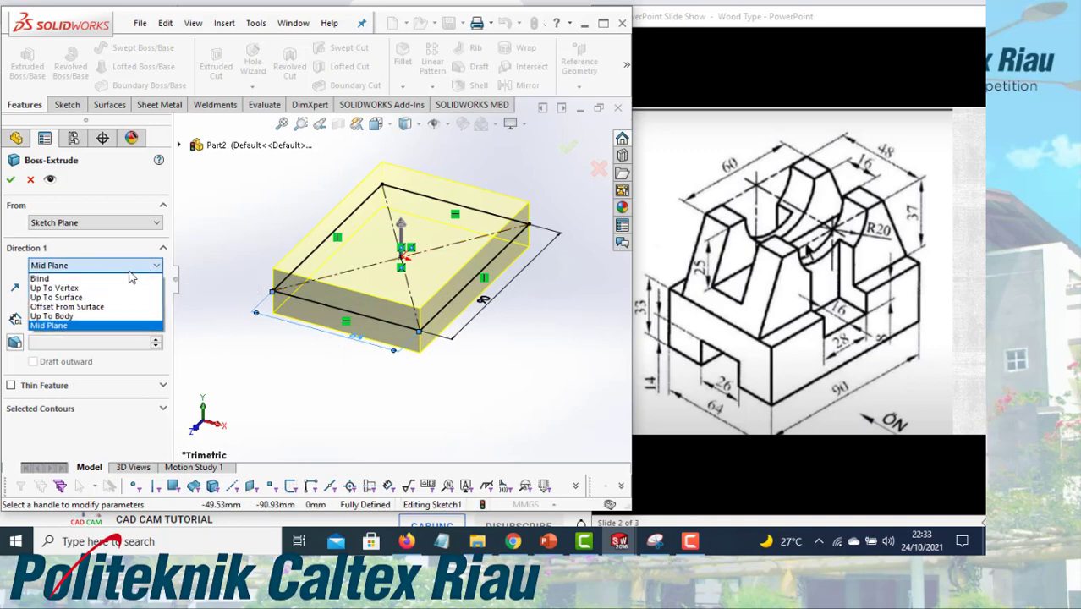
left_click(108, 282)
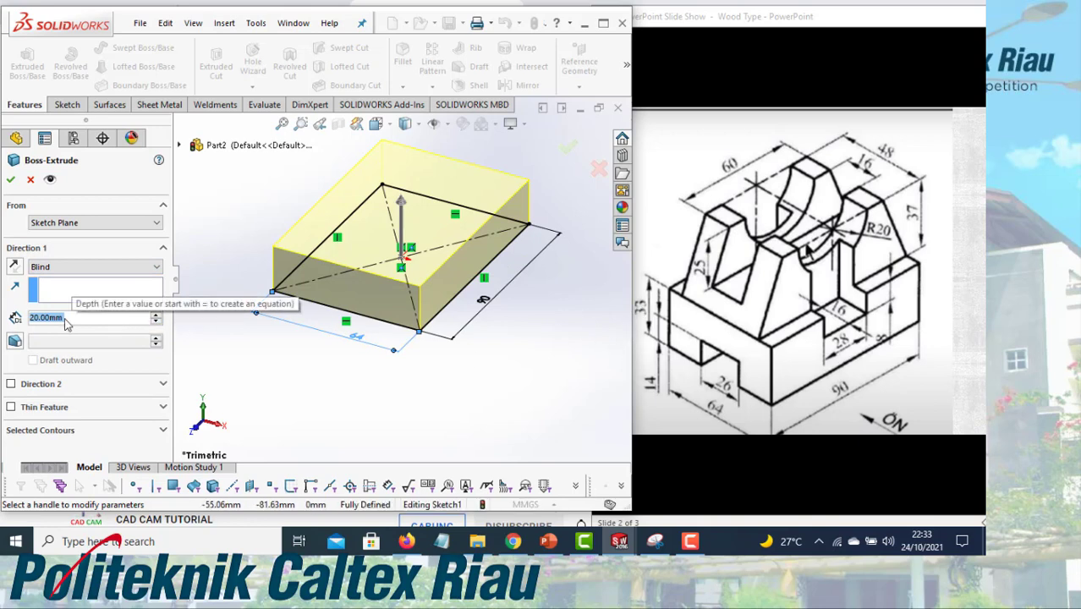
Extrude the rectangle upward with a blind depth of 33 mm
type("33")
key("Return")
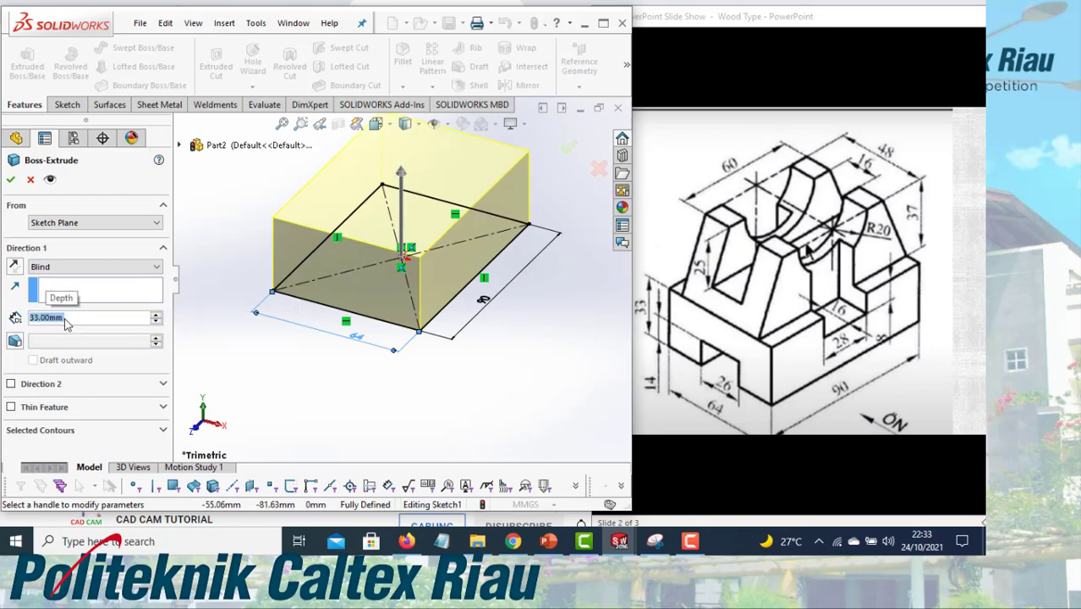
left_click(11, 179)
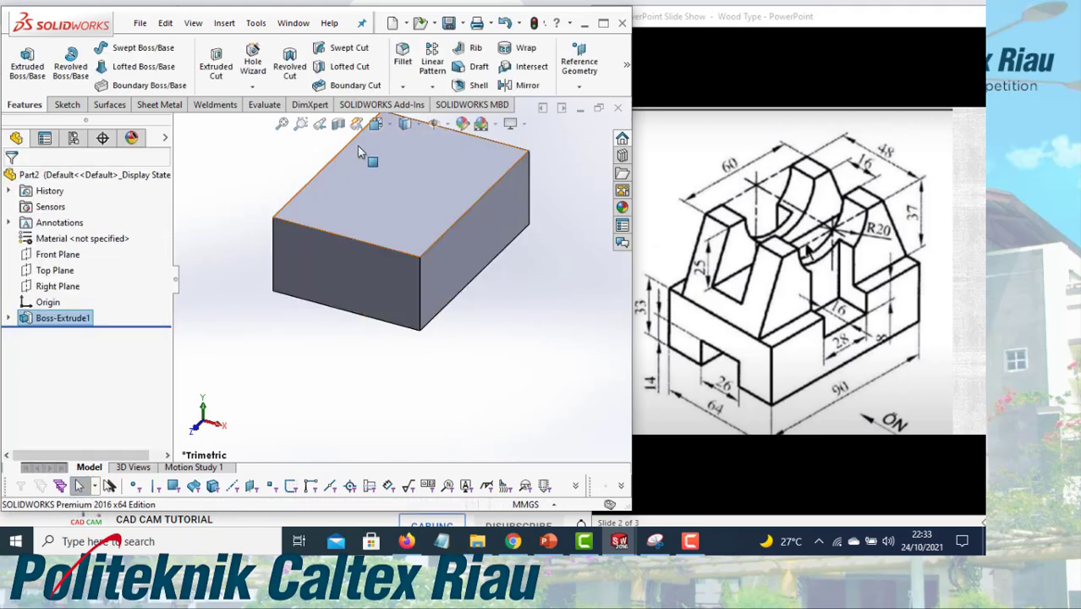
Start a sketch on the block's long side face facing +X and orient the view normal to it
left_click(388, 128)
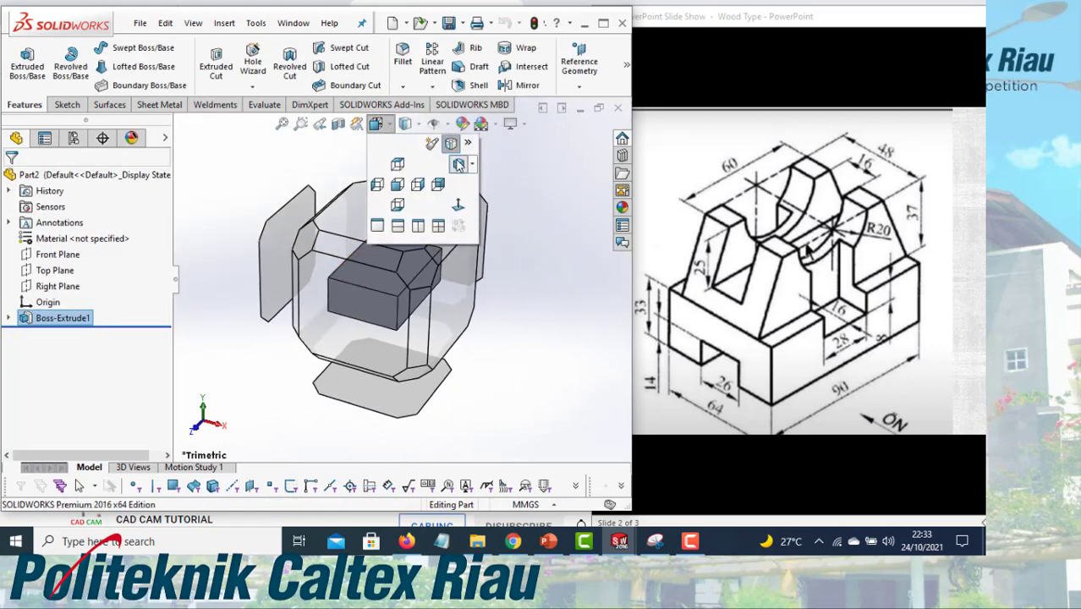
left_click(456, 165)
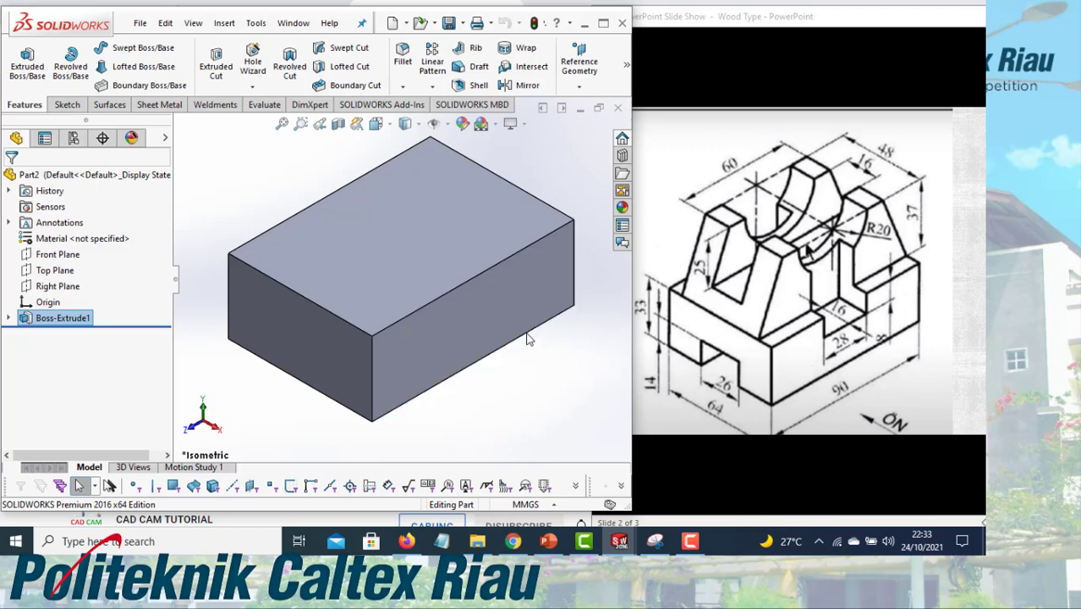
left_click(467, 322)
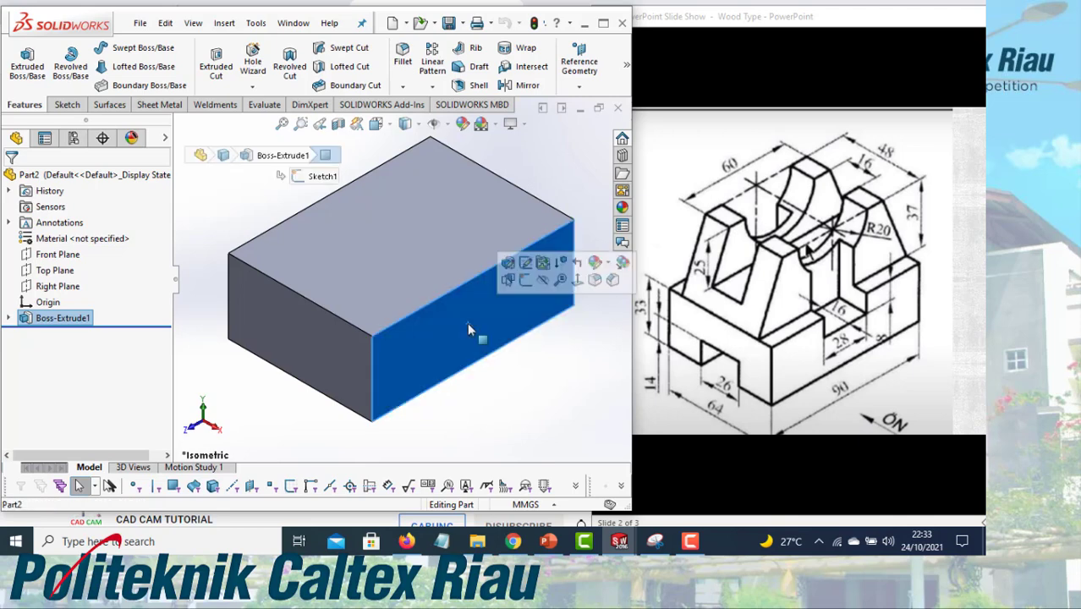
left_click(524, 282)
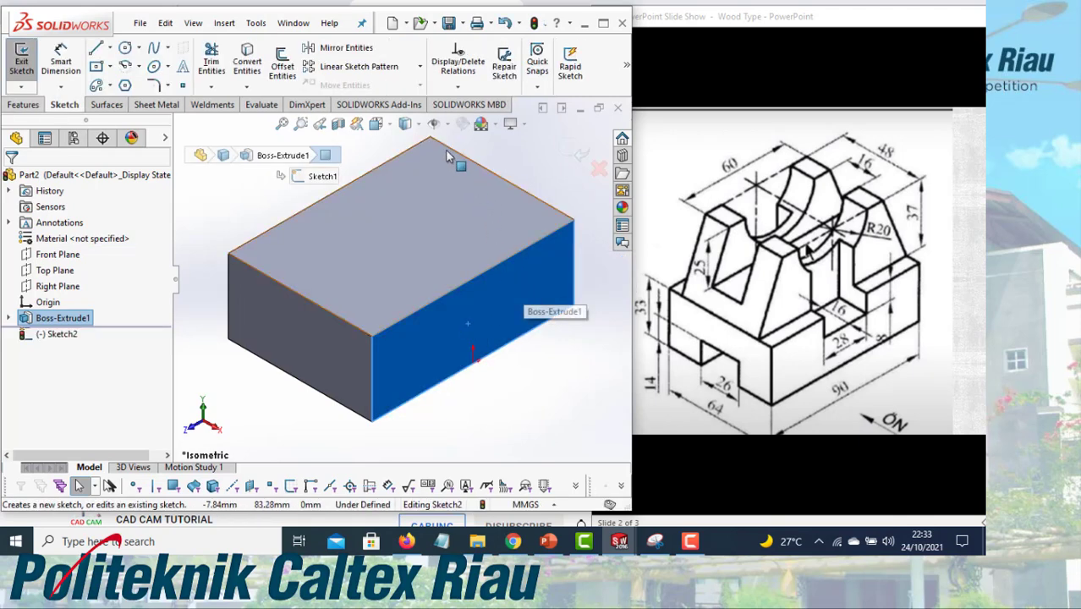
left_click(375, 123)
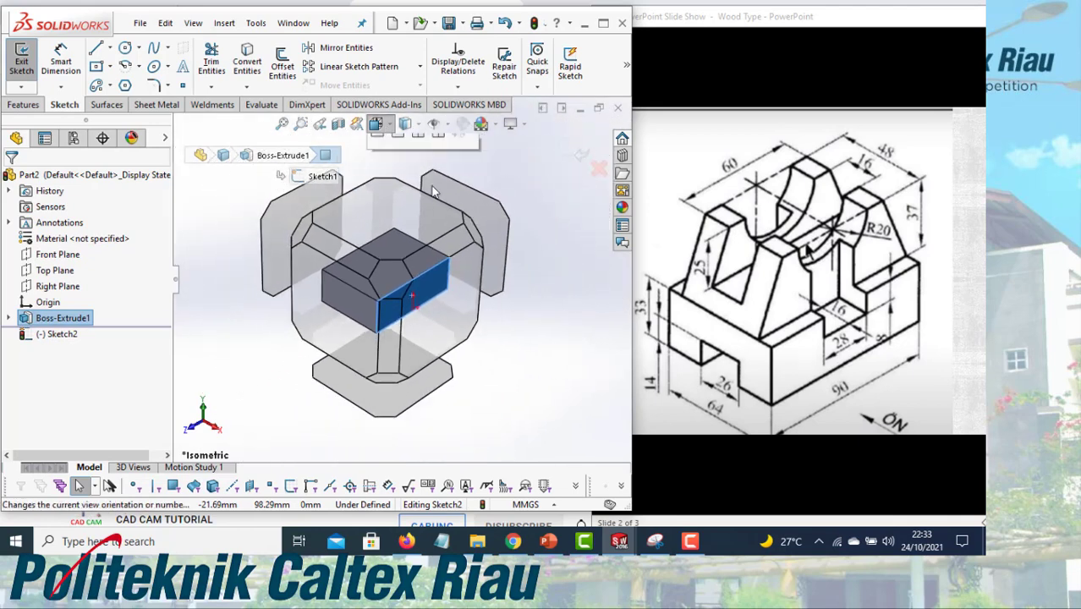
left_click(458, 204)
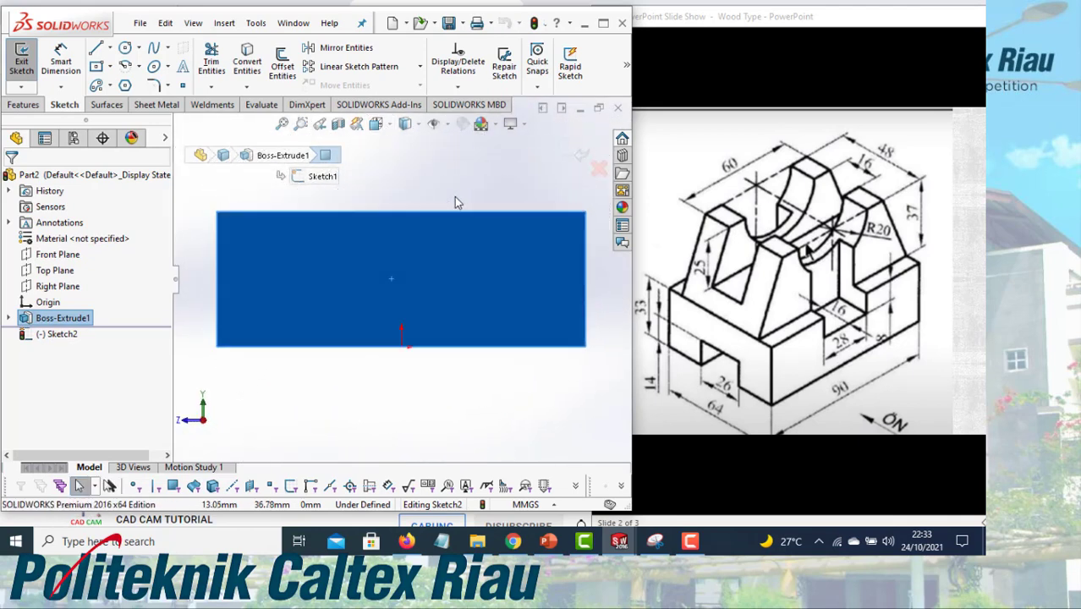
Sketch a closed trapezoid standing on the block's top edge, with its base spanning the corners, two slanted sides and a shorter horizontal top
scroll(455, 196, "up", 4)
scroll(433, 151, "down", 3)
scroll(329, 395, "up", 3)
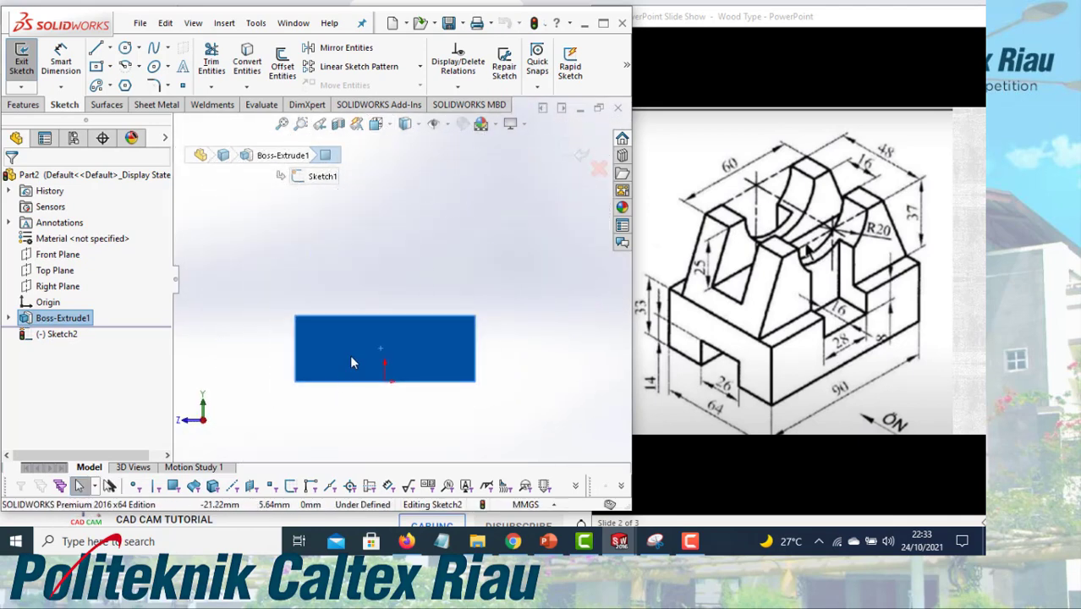
scroll(353, 362, "down", 2)
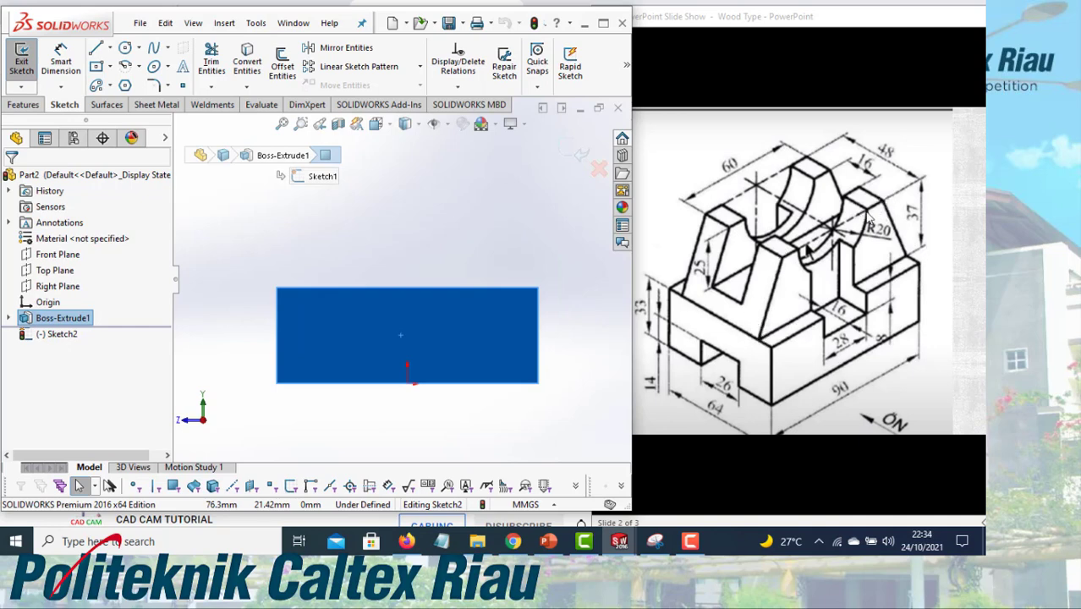
left_click(96, 47)
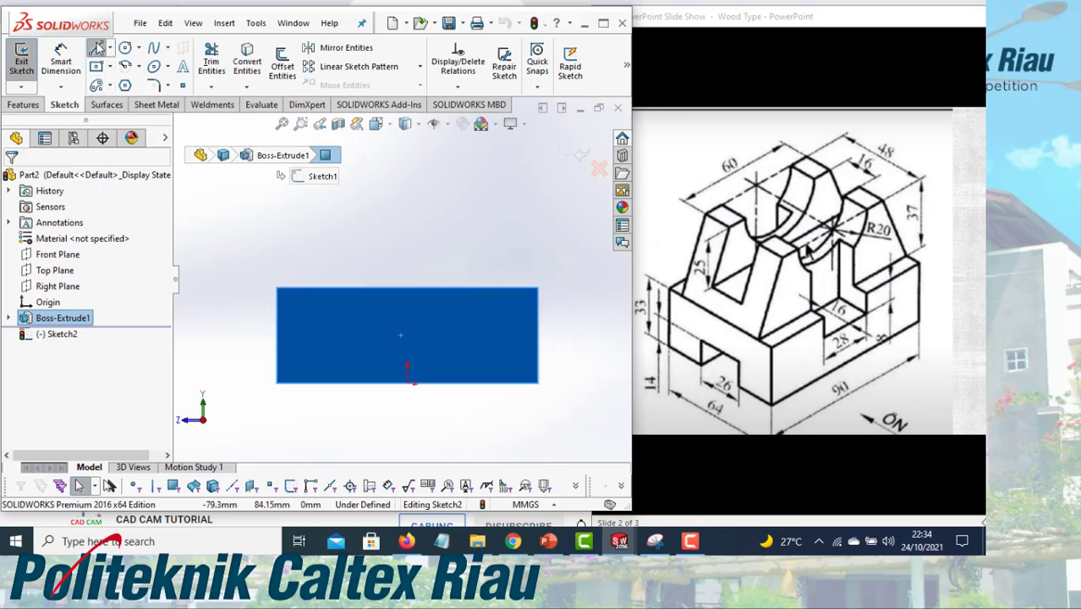
left_click(276, 288)
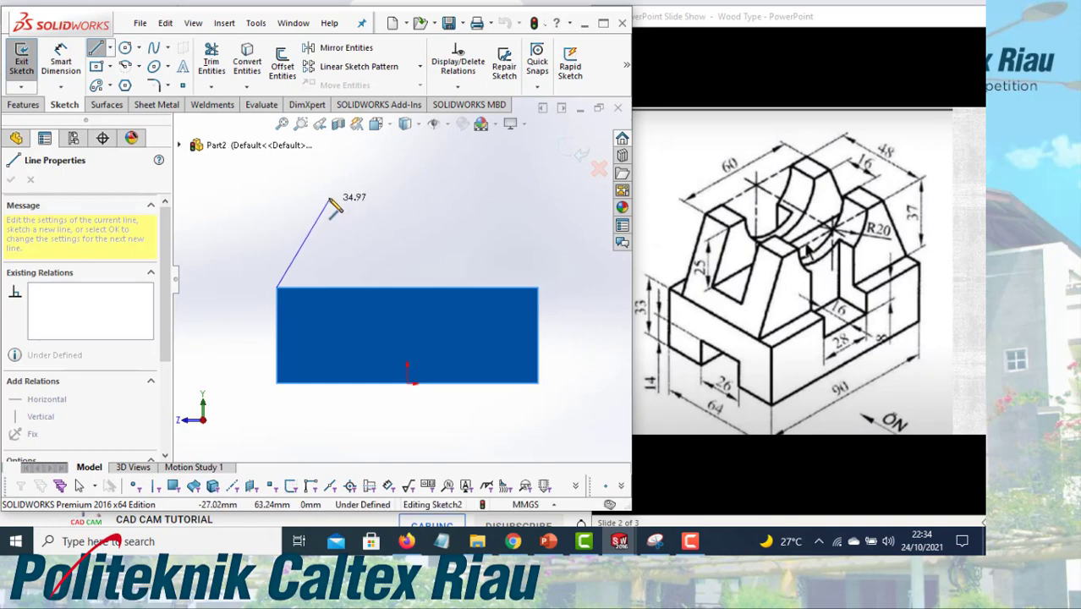
left_click(330, 196)
left_click(470, 196)
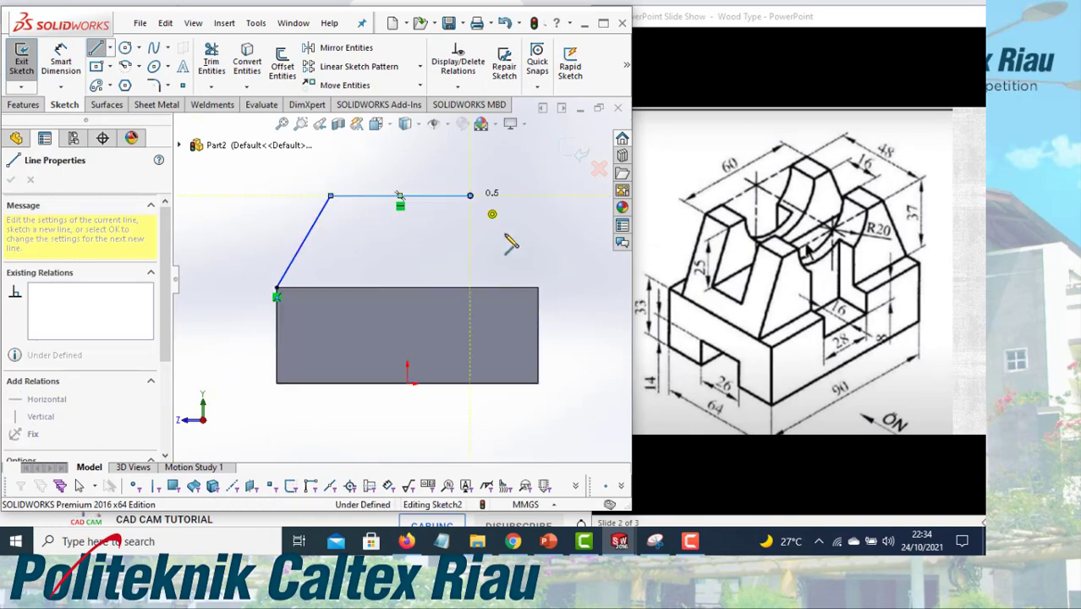
left_click(539, 288)
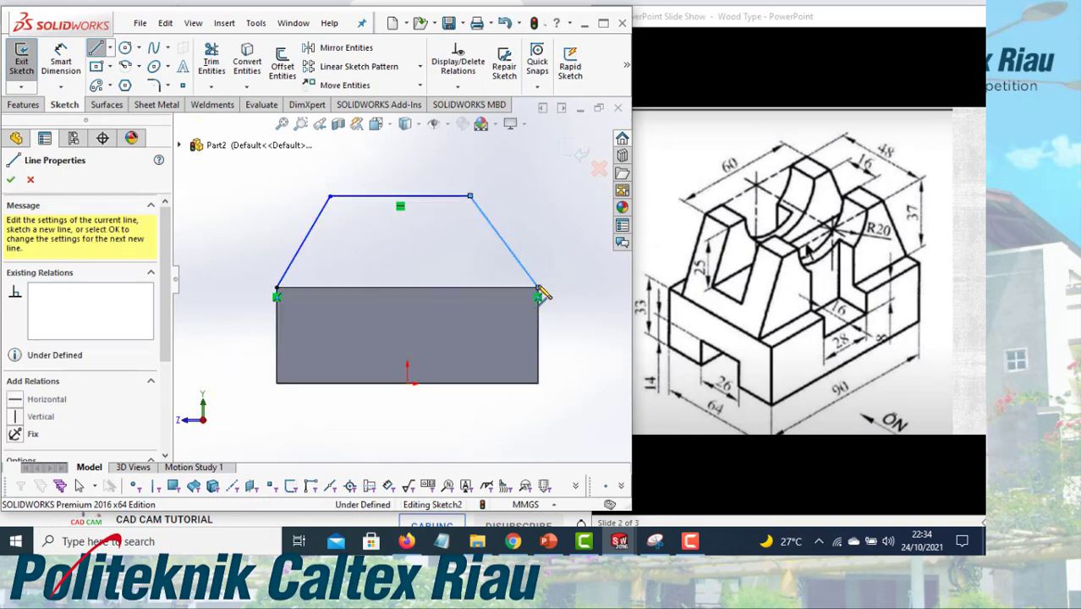
left_click(278, 289)
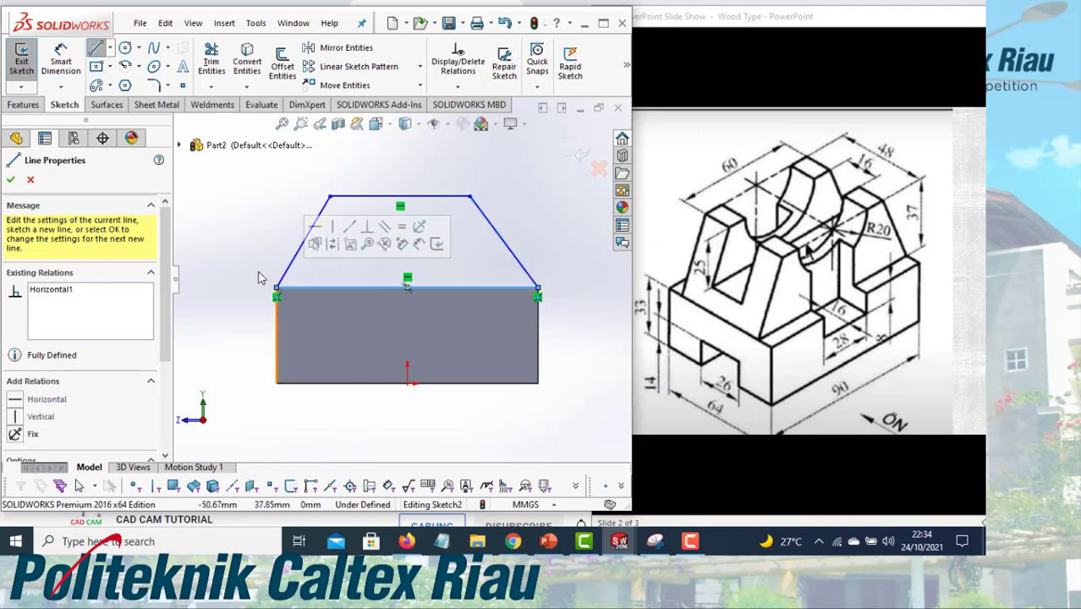
right_click(265, 279)
left_click(271, 281)
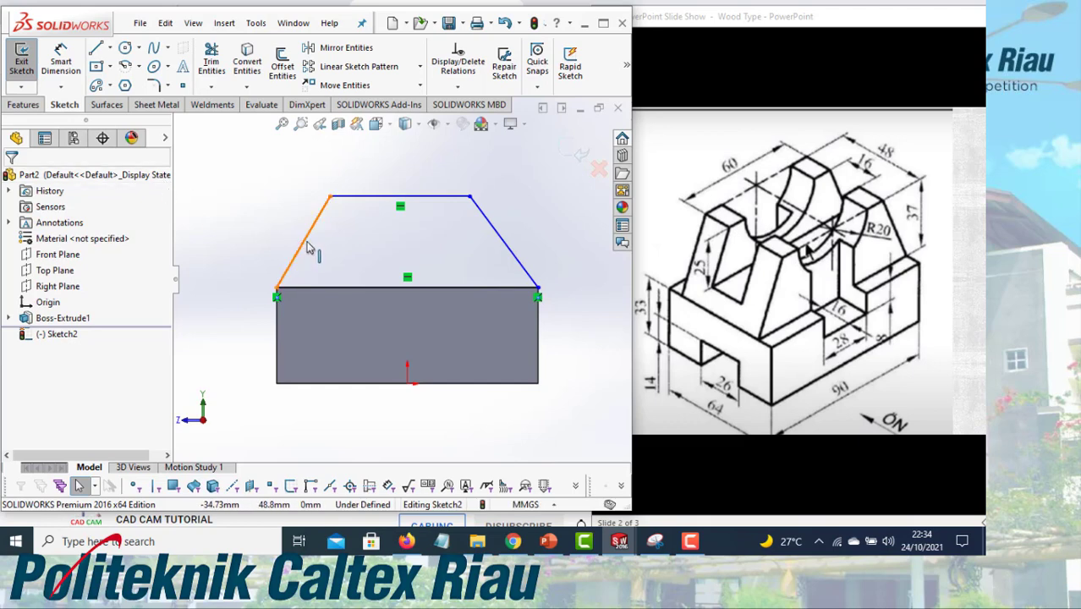
Add an Equal relation between the trapezoid's two slanted sides
left_click(308, 246)
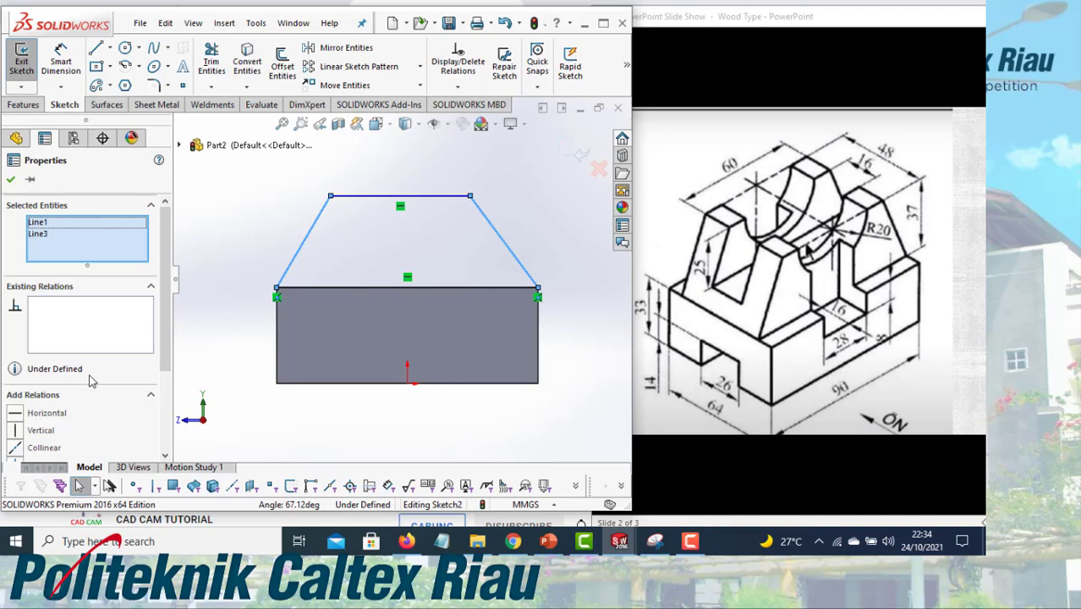
scroll(92, 381, "down", 3)
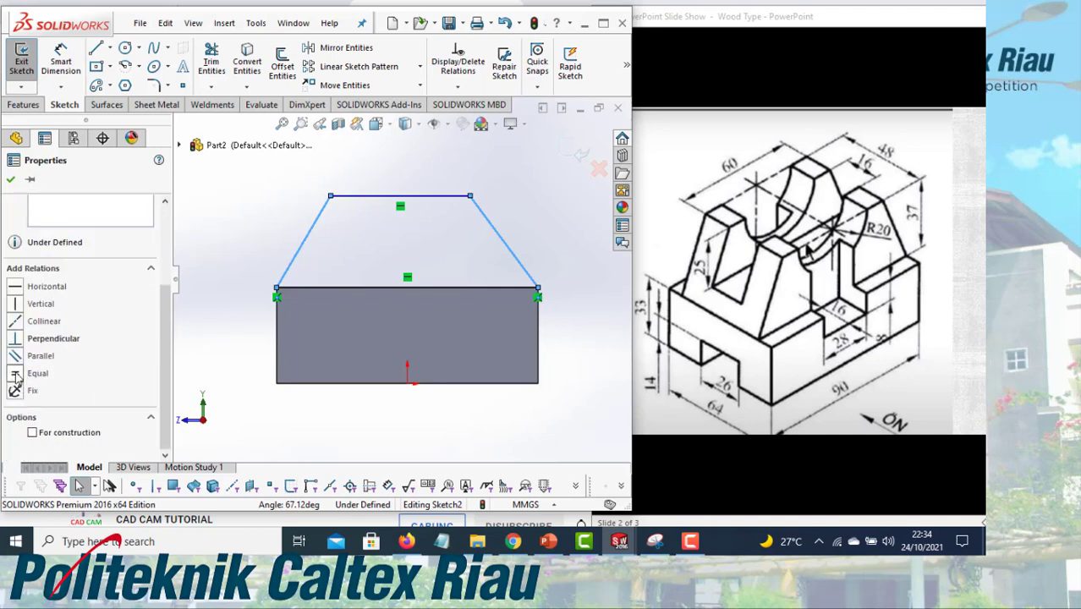
left_click(16, 376)
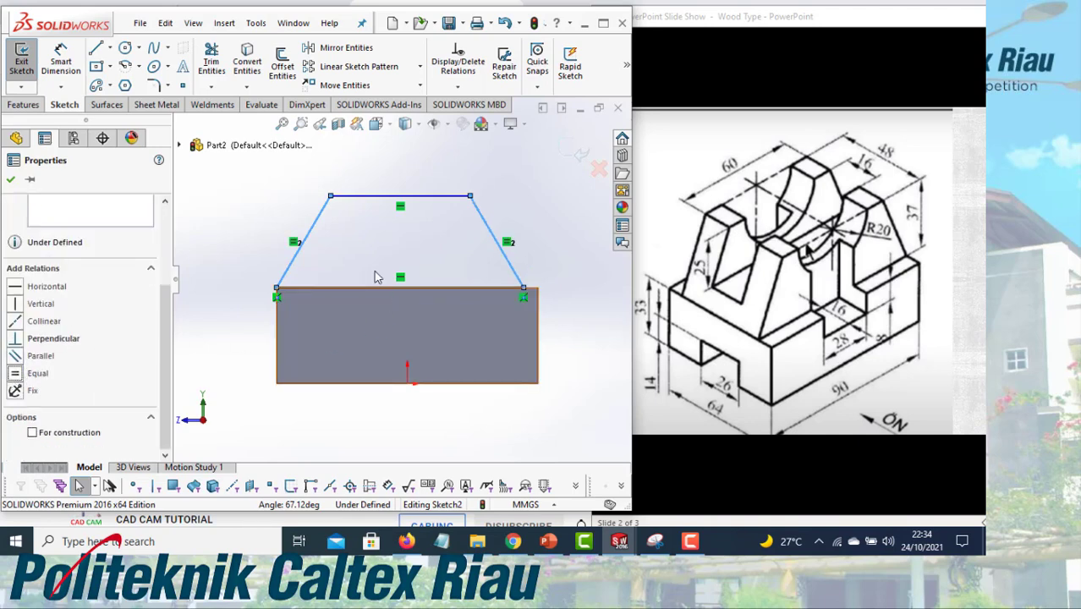
left_click(10, 179)
Make the trapezoid's detached lower endpoint coincident with the block's nearby upper corner vertex
left_click(526, 290)
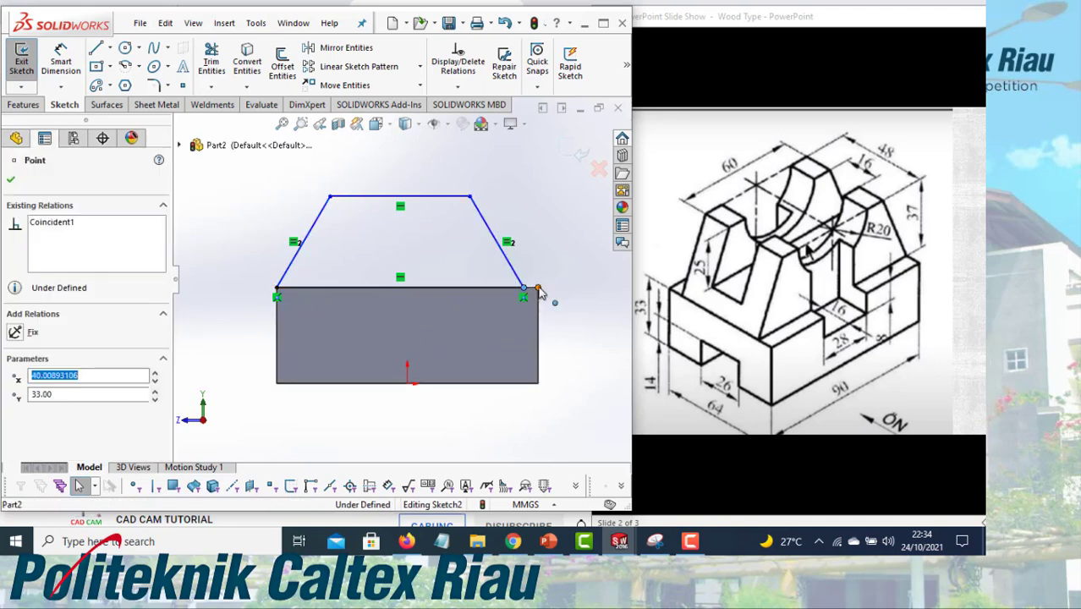
left_click(538, 289, "ctrl")
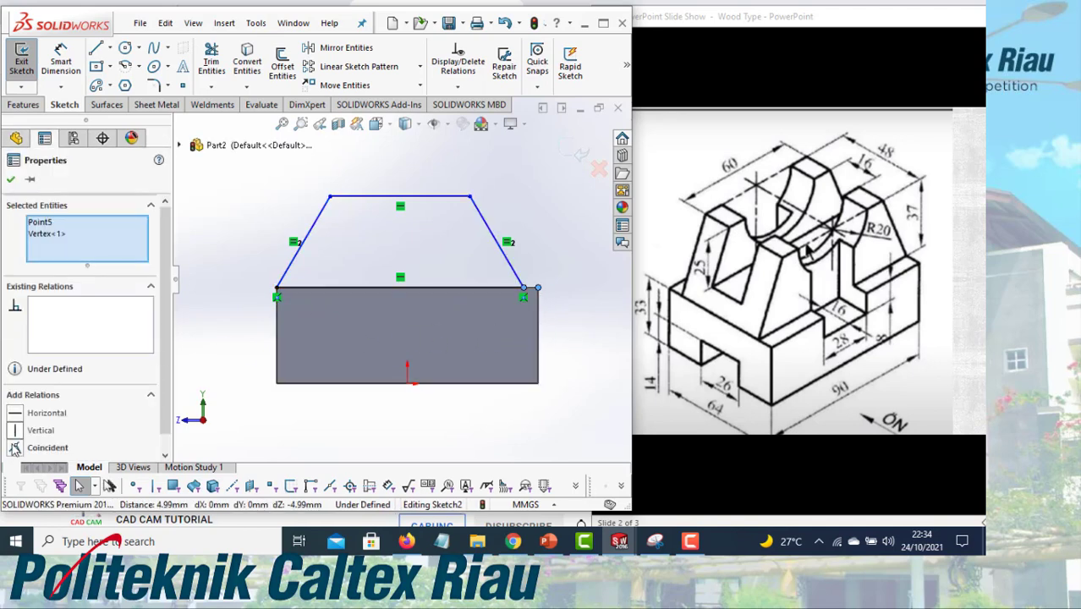
left_click(15, 448)
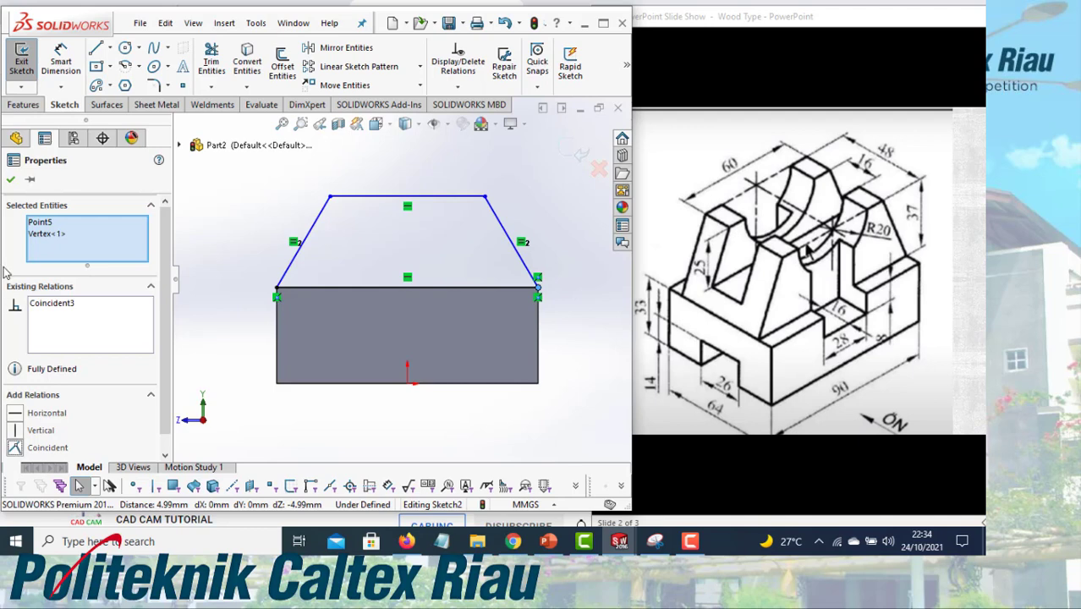
left_click(10, 179)
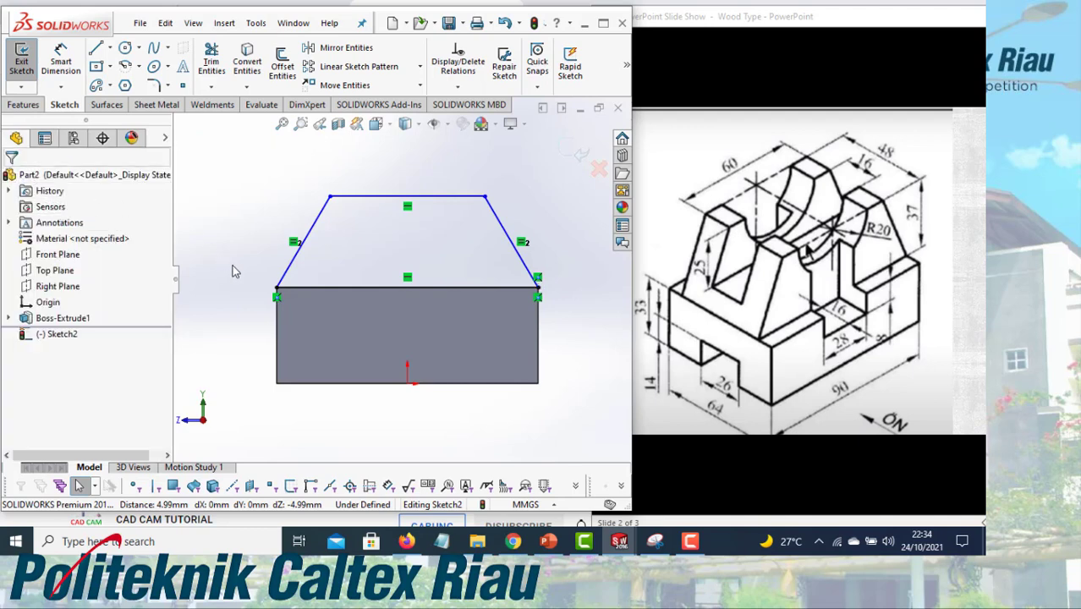
Add a Vertical relation between the origin and the midpoint of the trapezoid's top line
left_click(407, 385)
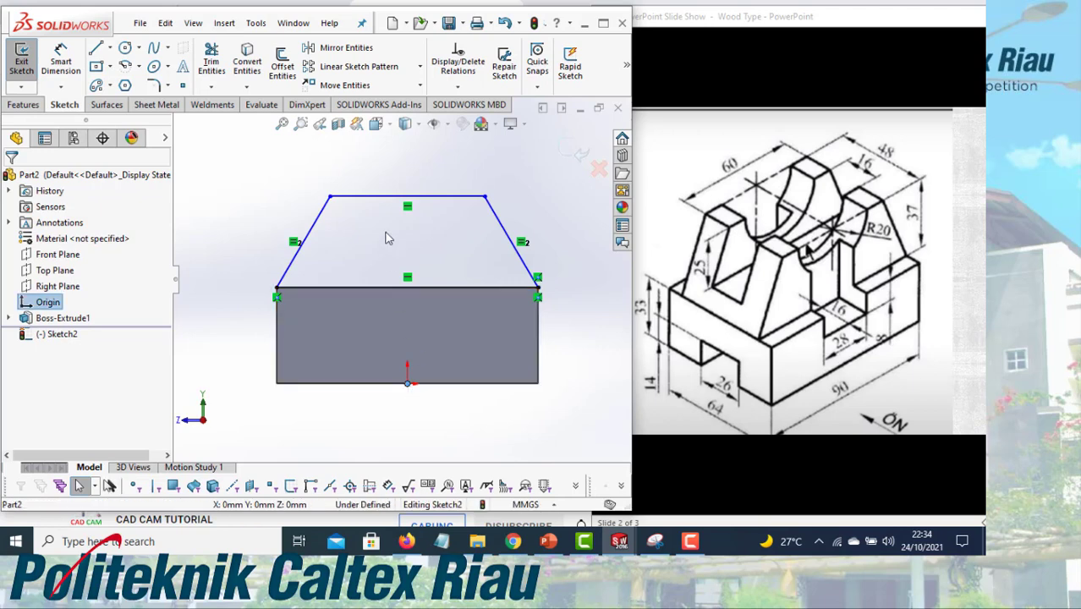
left_click(408, 196, "ctrl")
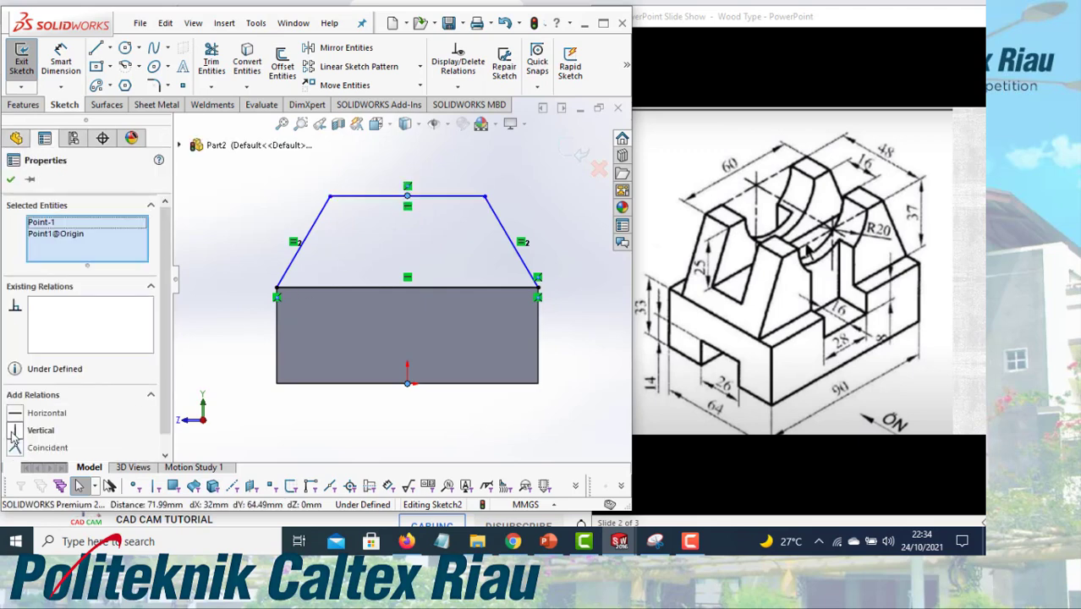
left_click(17, 431)
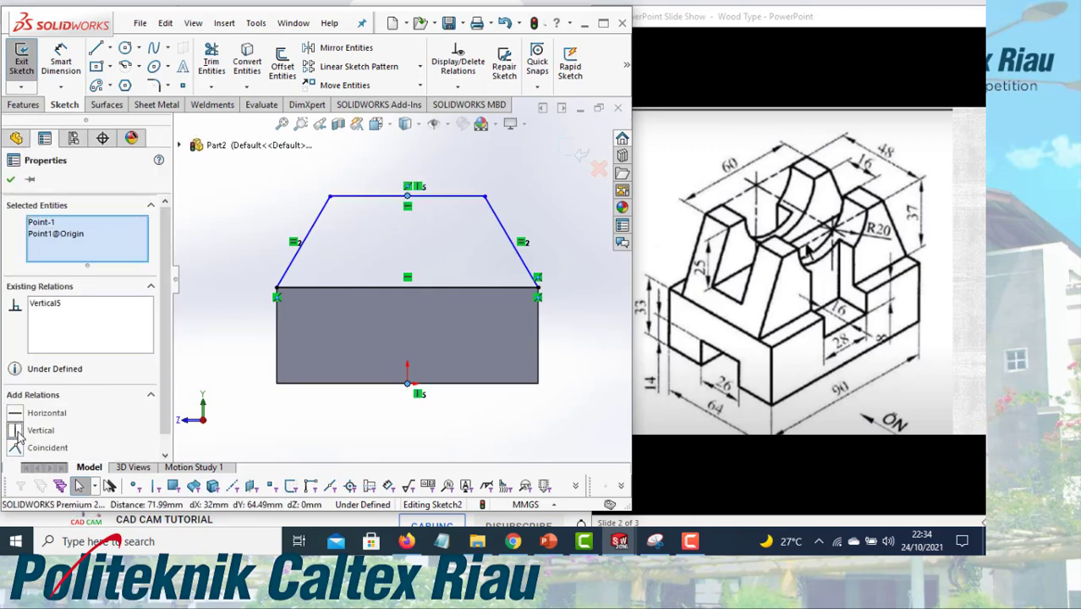
left_click(10, 178)
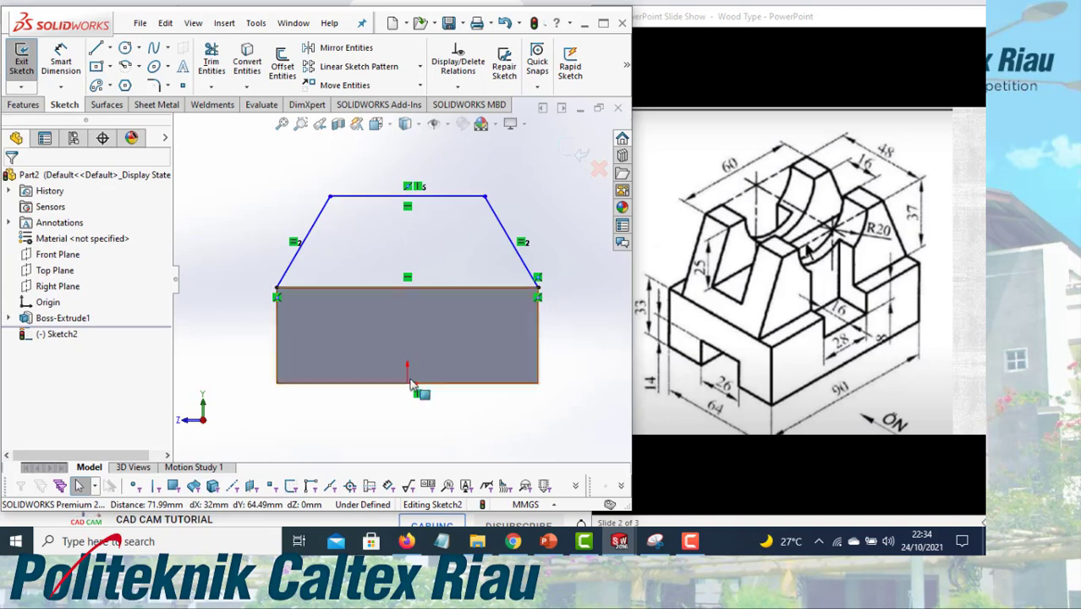
Dimension the trapezoid's top line and set its length to 60 mm
left_click(61, 61)
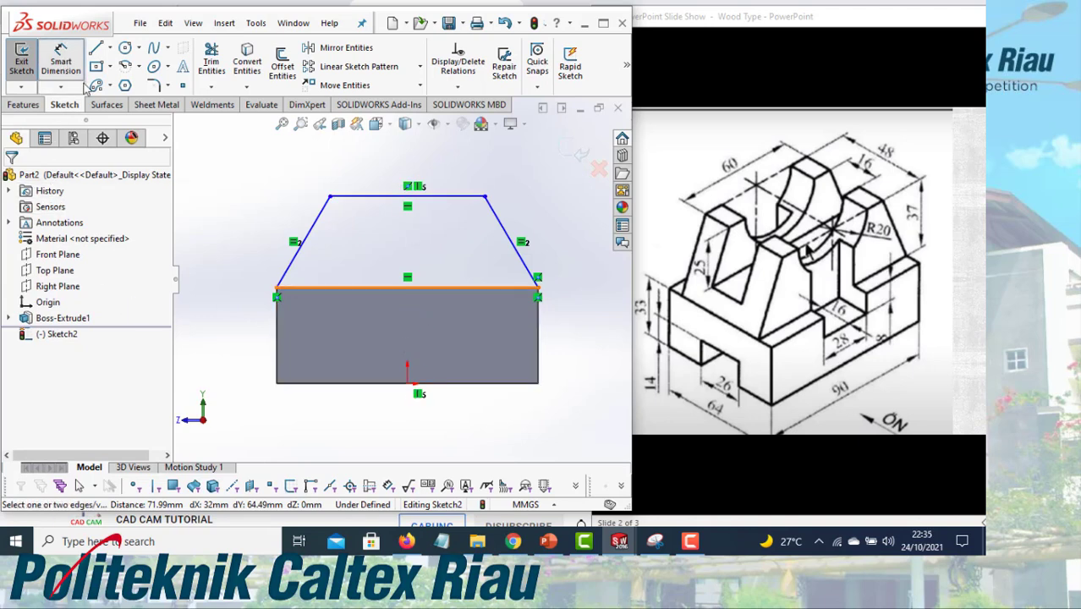
left_click(363, 197)
left_click(370, 165)
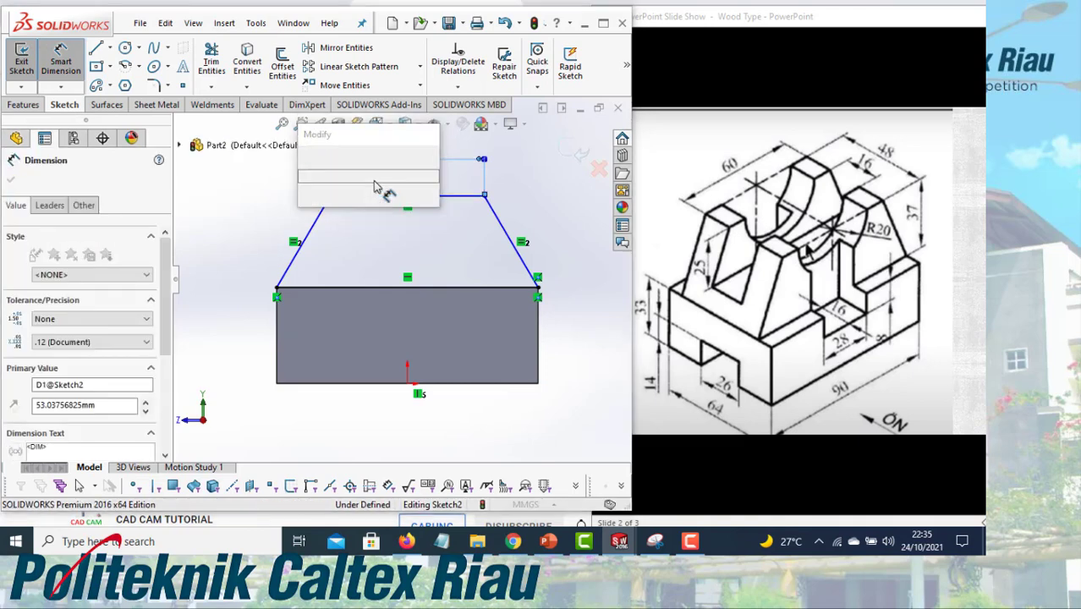
type("60")
key("Escape")
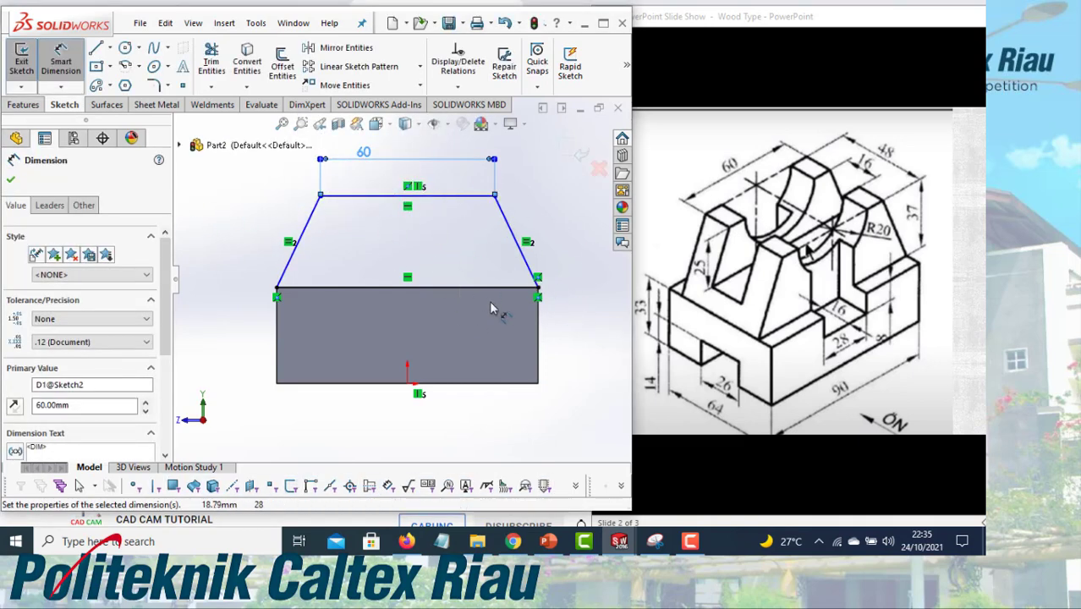
left_click(11, 181)
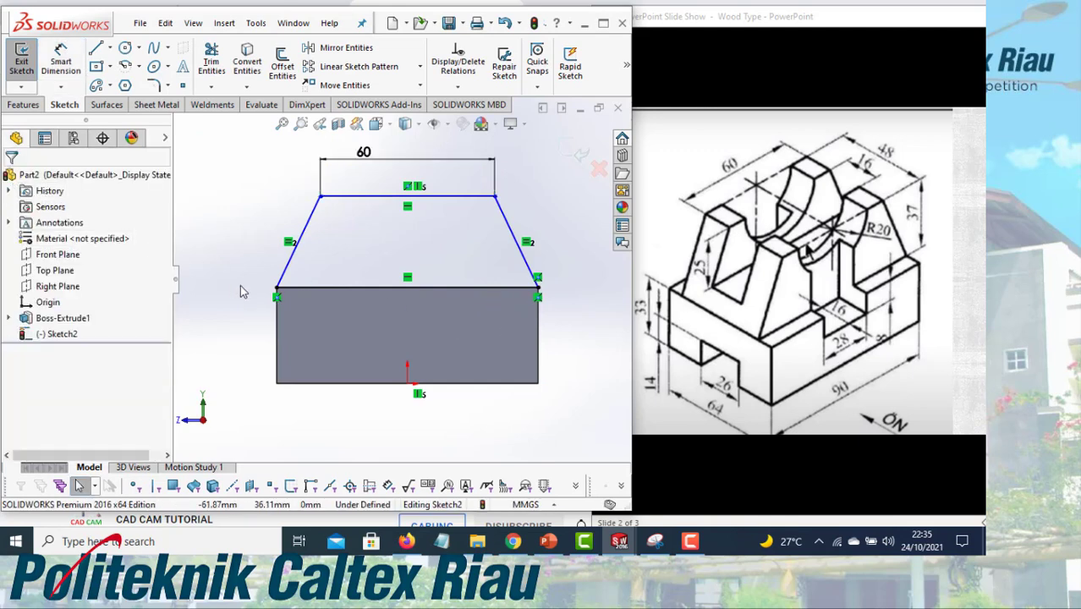
Examine in an isometric and a rotated view where the Right Plane lies relative to the trapezoid sketch on the block's side face
key("space")
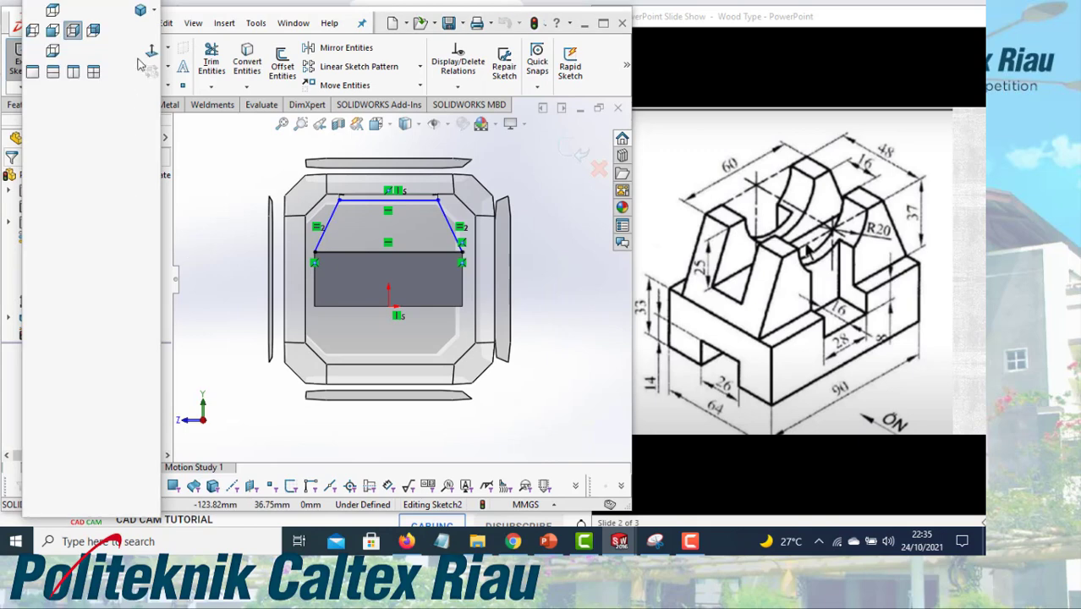
left_click(141, 13)
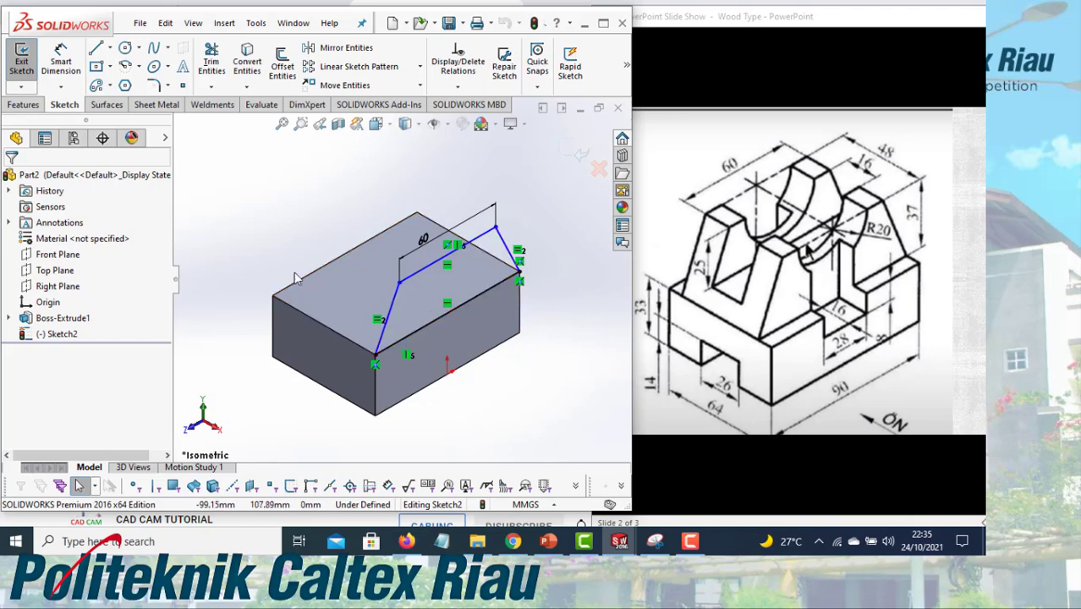
left_click(23, 104)
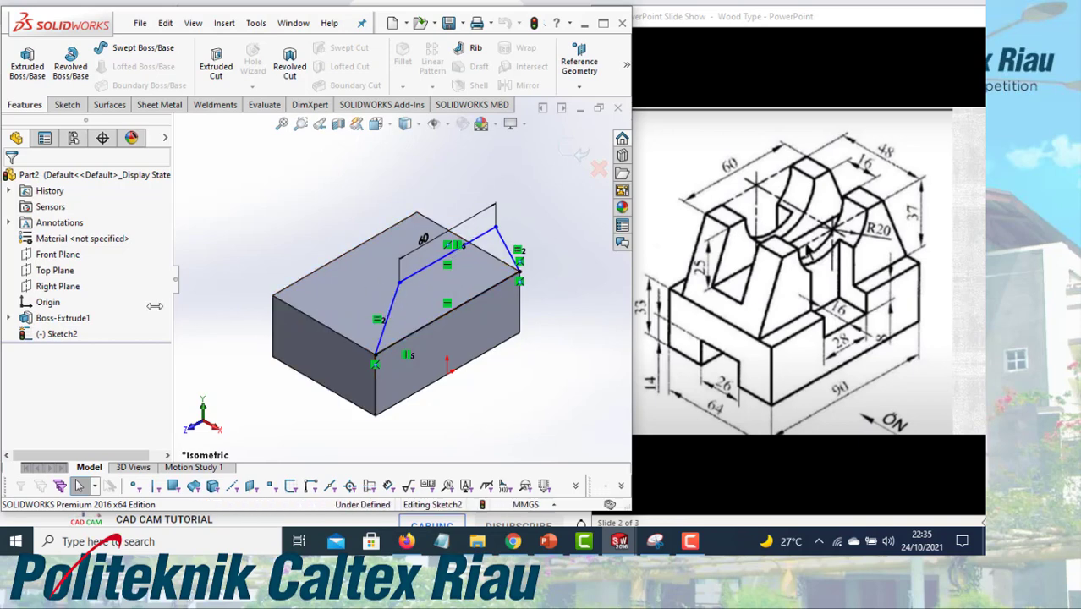
left_click(67, 292)
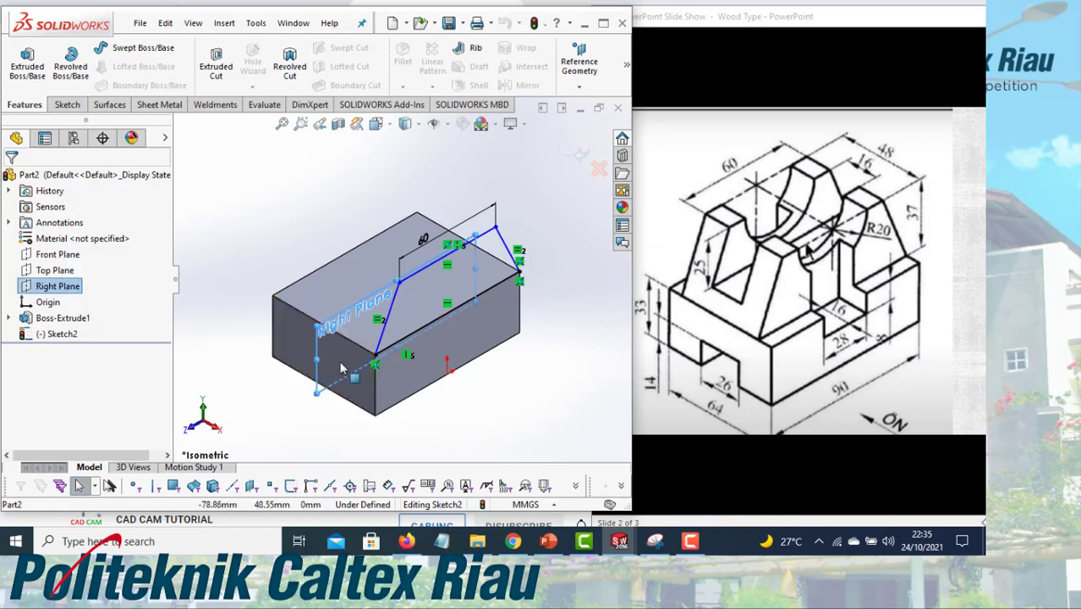
scroll(340, 367, "up", 1)
scroll(342, 366, "down", 2)
mouse_move(353, 358)
middle_mouse_down()
mouse_move(382, 324)
mouse_move(359, 334)
mouse_move(321, 311)
middle_mouse_up()
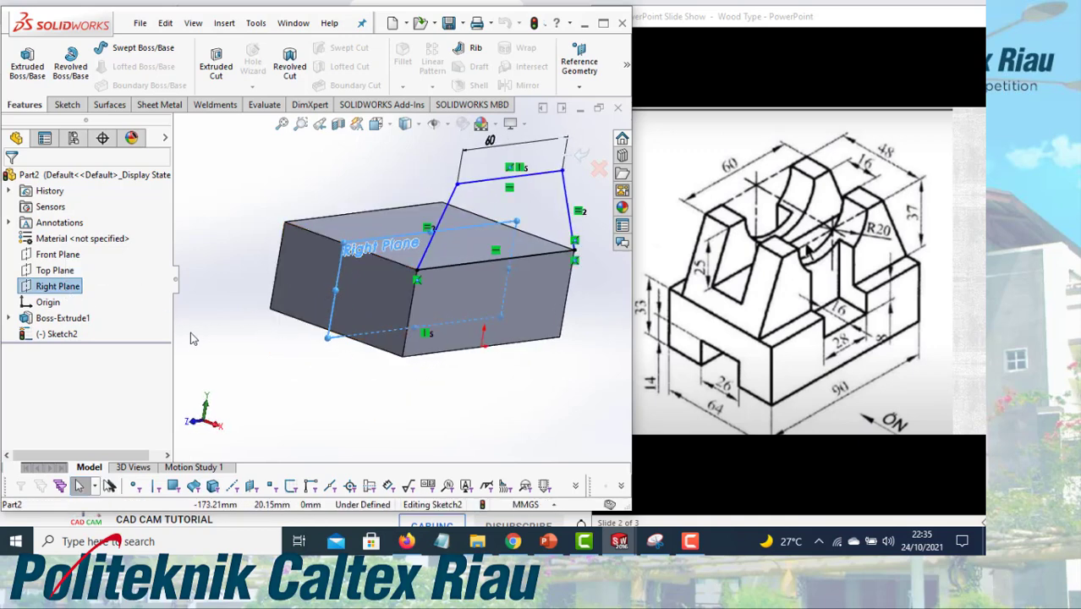
scroll(446, 247, "up", 2)
scroll(446, 247, "down", 2)
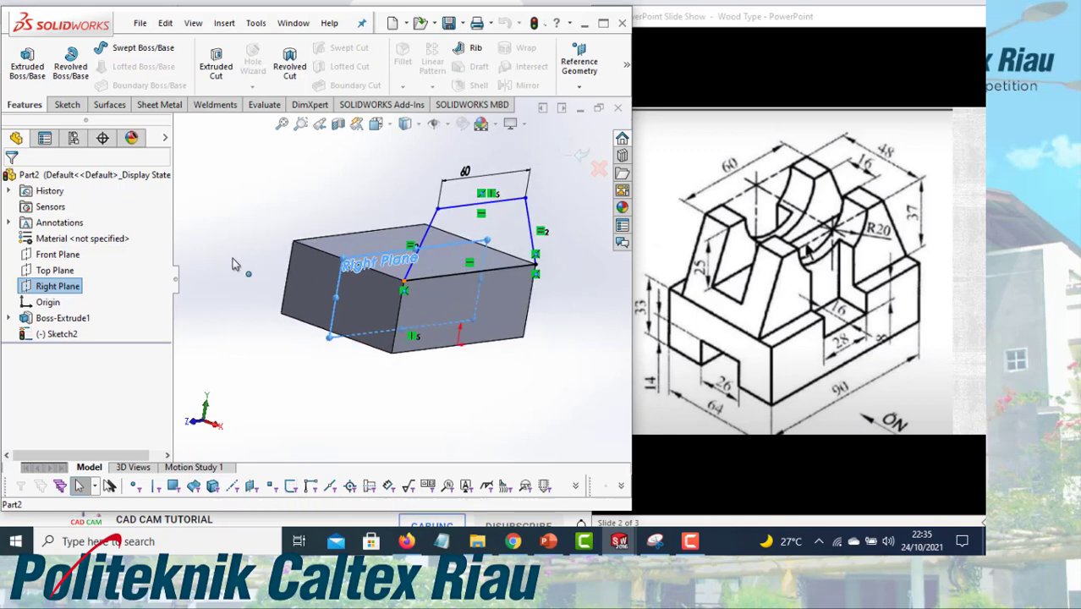
Exit the trapezoid sketch on the block's side face and delete that sketch from the part
left_click(575, 159)
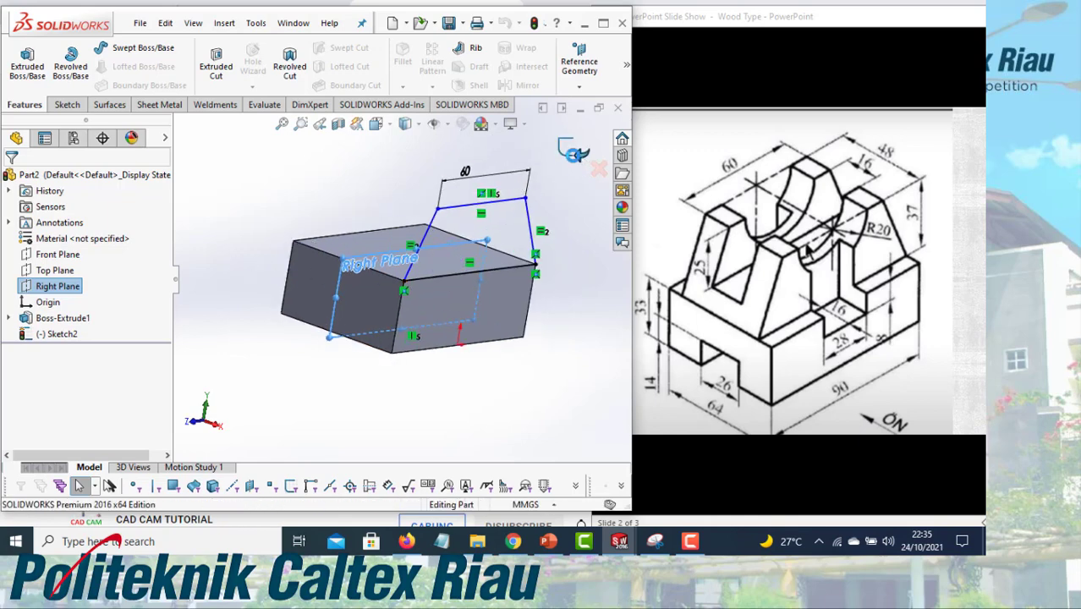
right_click(52, 335)
left_click(88, 354)
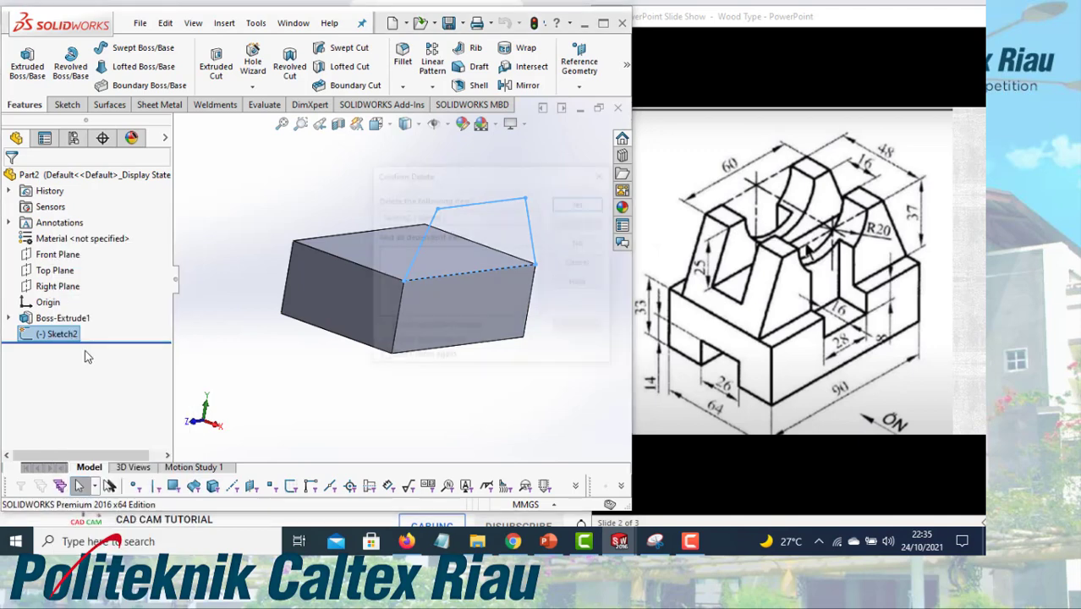
left_click(592, 205)
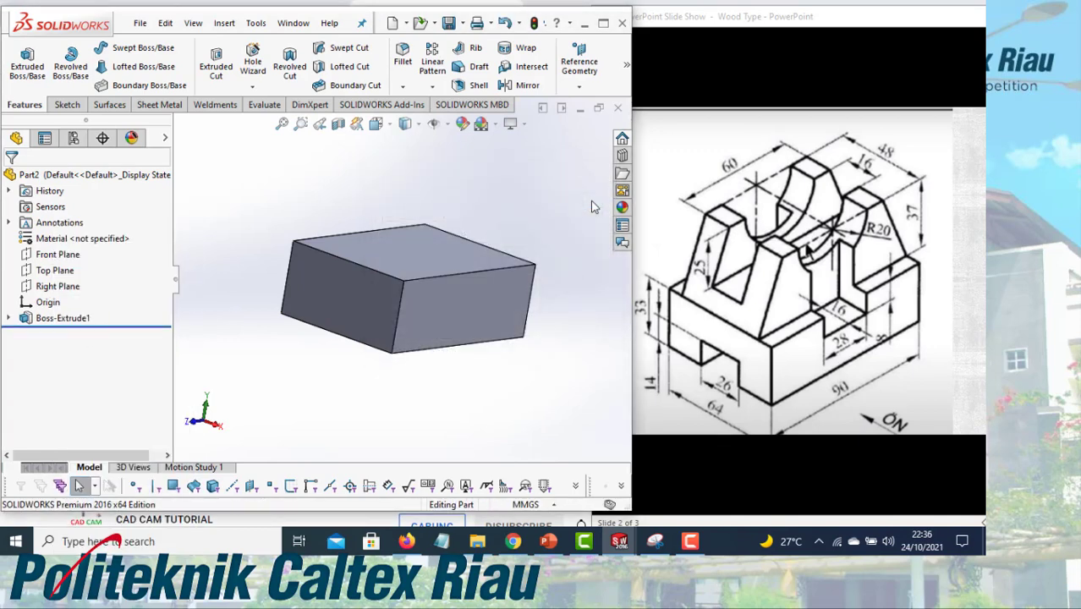
Start a new sketch on the Right Plane and orient the view normal to it
left_click(68, 287)
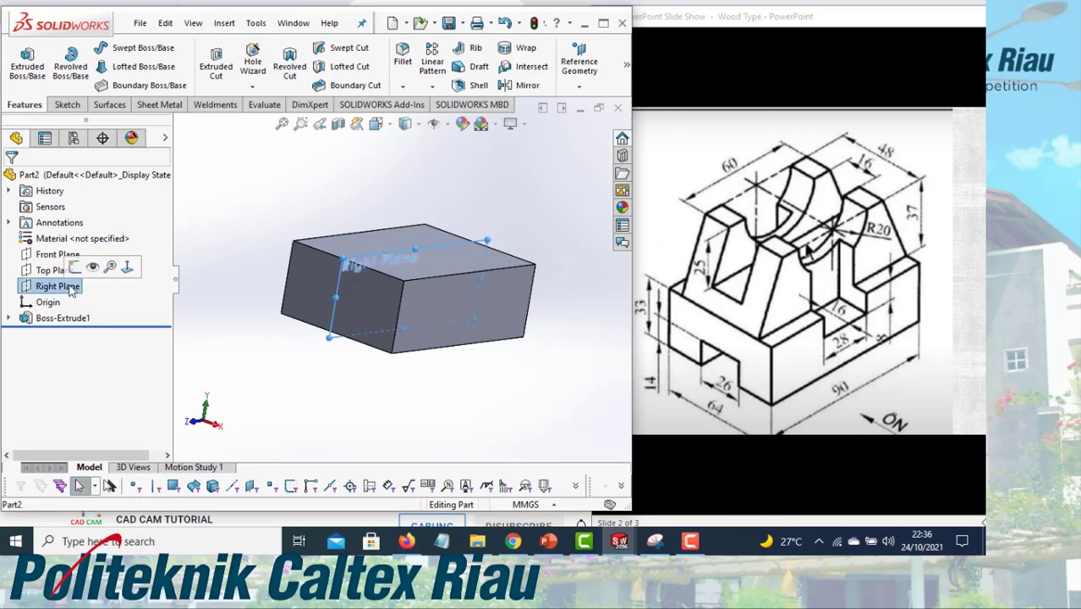
left_click(75, 266)
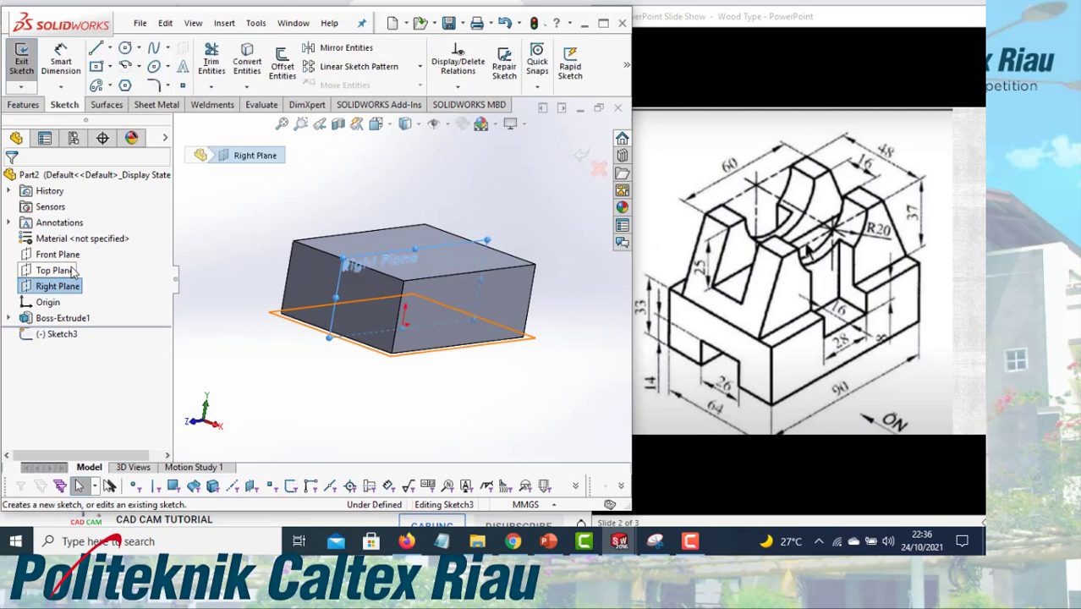
key("space")
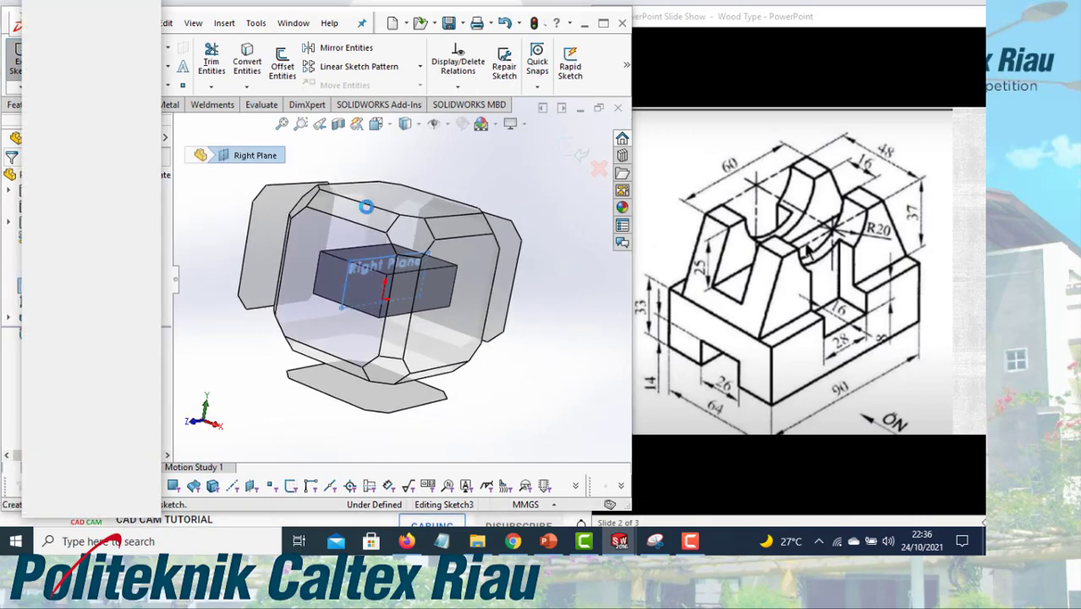
left_click(152, 53)
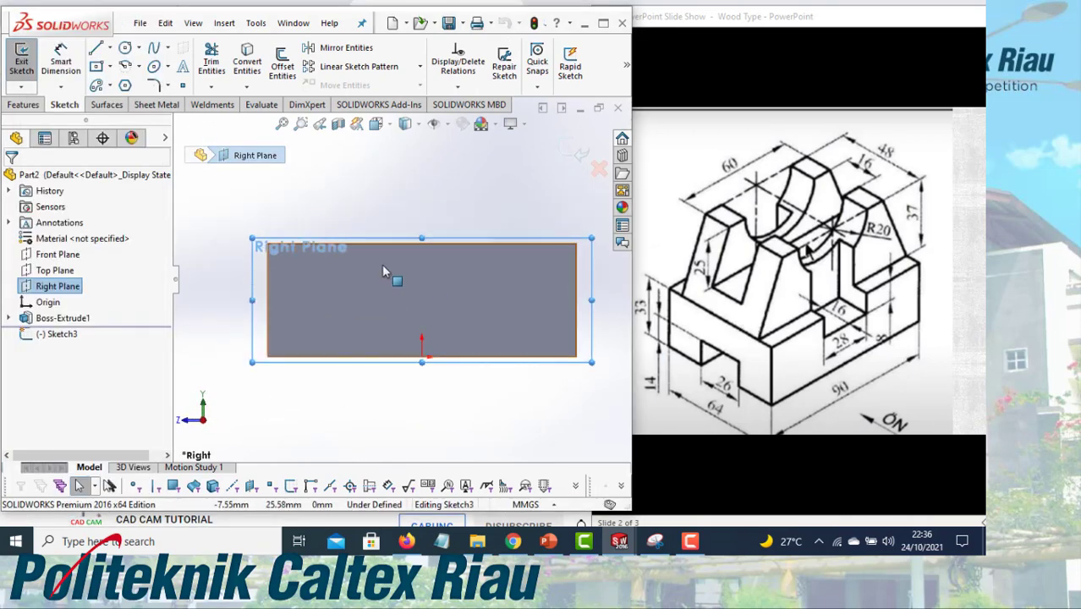
Sketch a three-line profile between the block's two upper corners, with two slanted sides and a horizontal top about 61 mm long
scroll(369, 188, "up", 3)
scroll(390, 169, "down", 3)
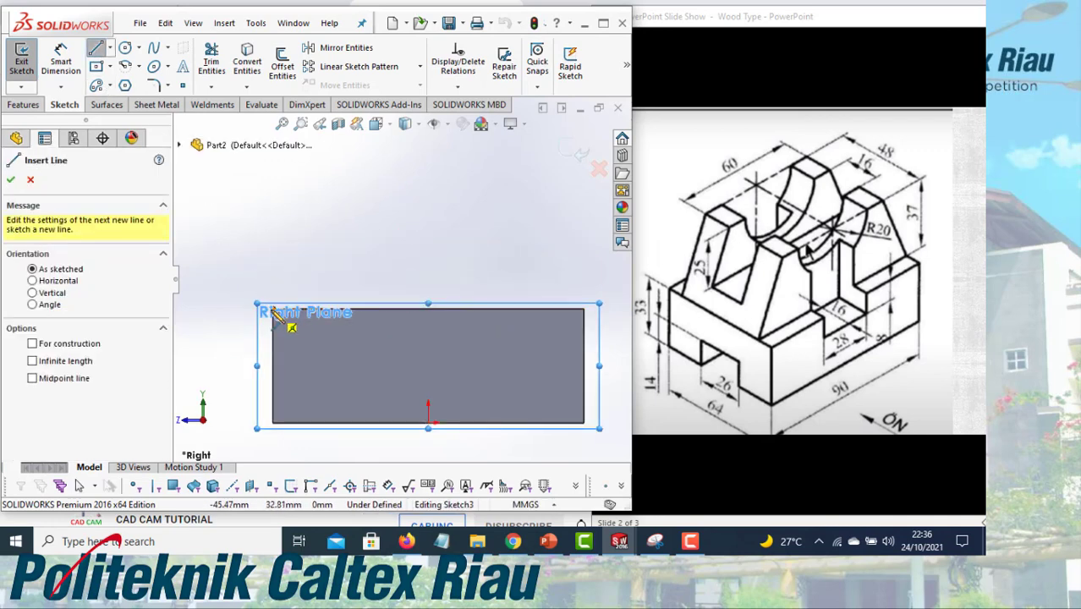
mouse_move(272, 311)
left_mouse_down()
mouse_move(326, 241)
mouse_move(318, 215)
left_mouse_up()
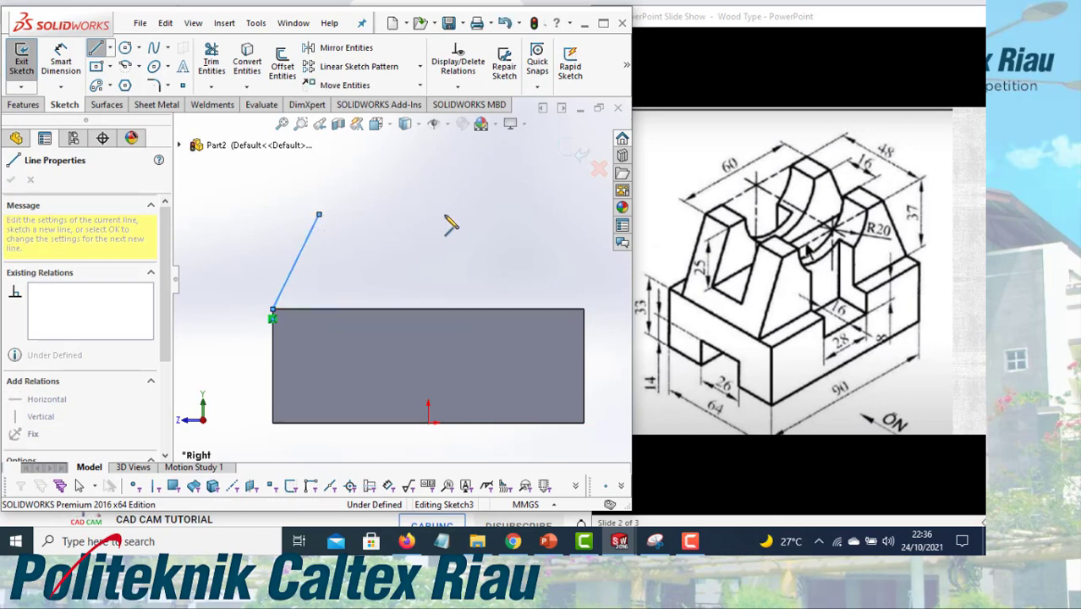
left_click(528, 214)
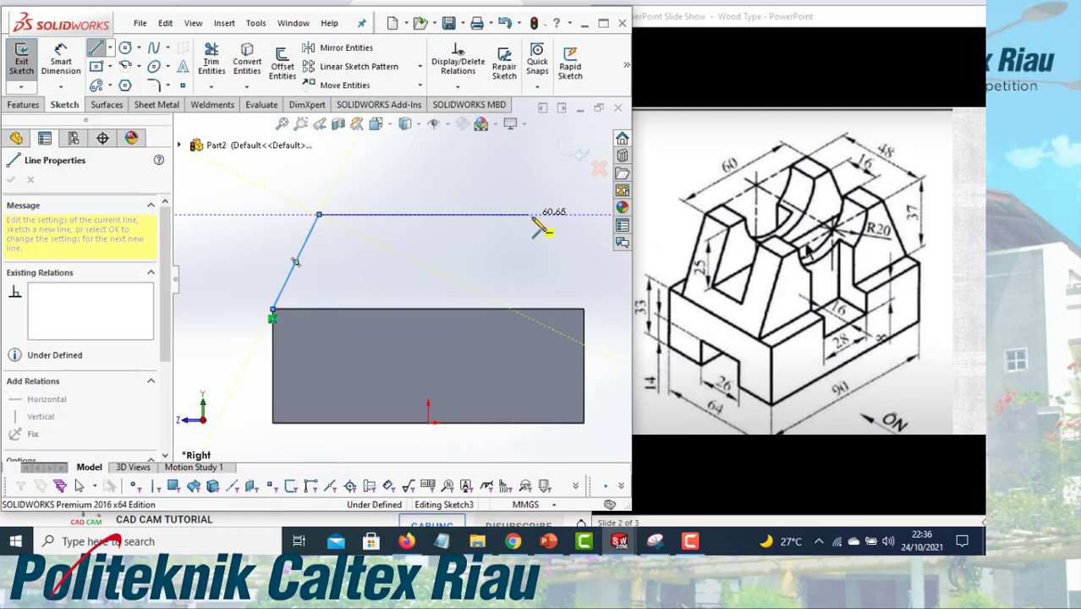
left_click(584, 310)
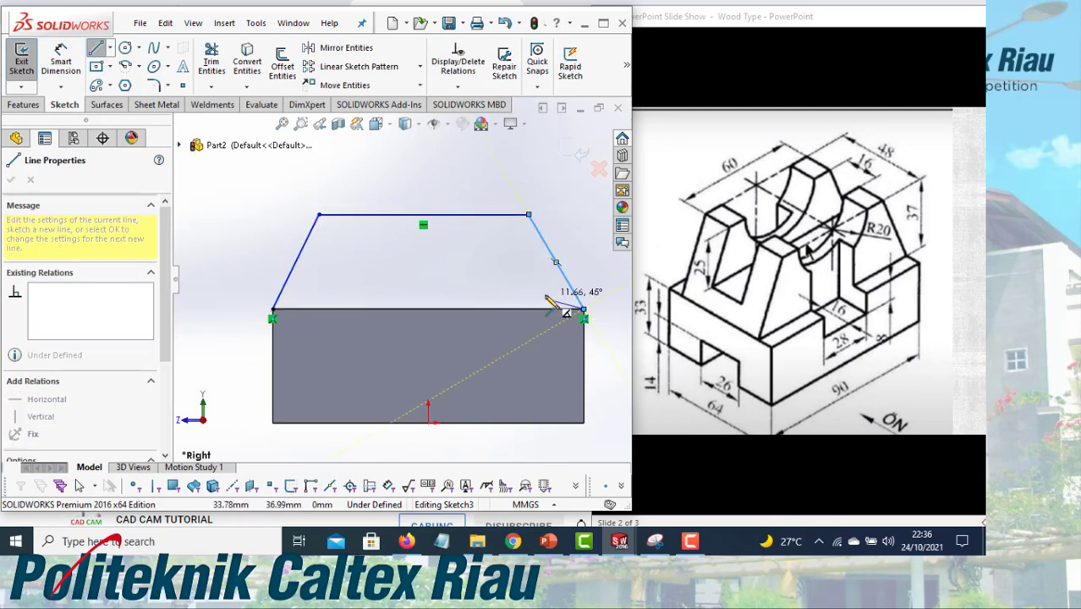
right_click(546, 297)
left_click(555, 302)
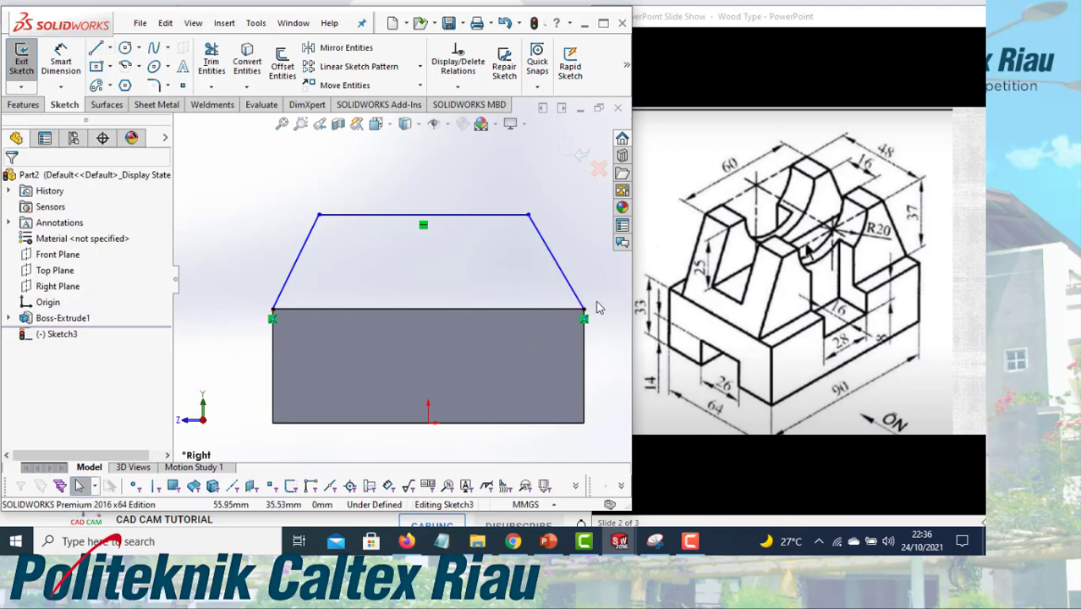
Add an Equal relation between the two slanted sides of the trapezoid profile
left_click(310, 273)
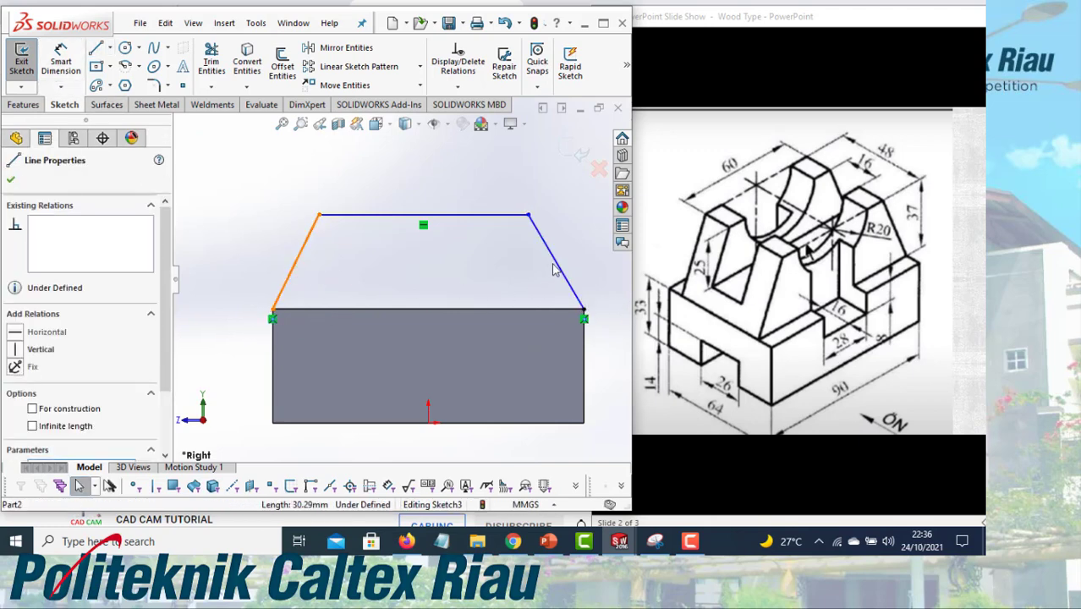
left_click(554, 269, "ctrl")
scroll(74, 406, "down", 2)
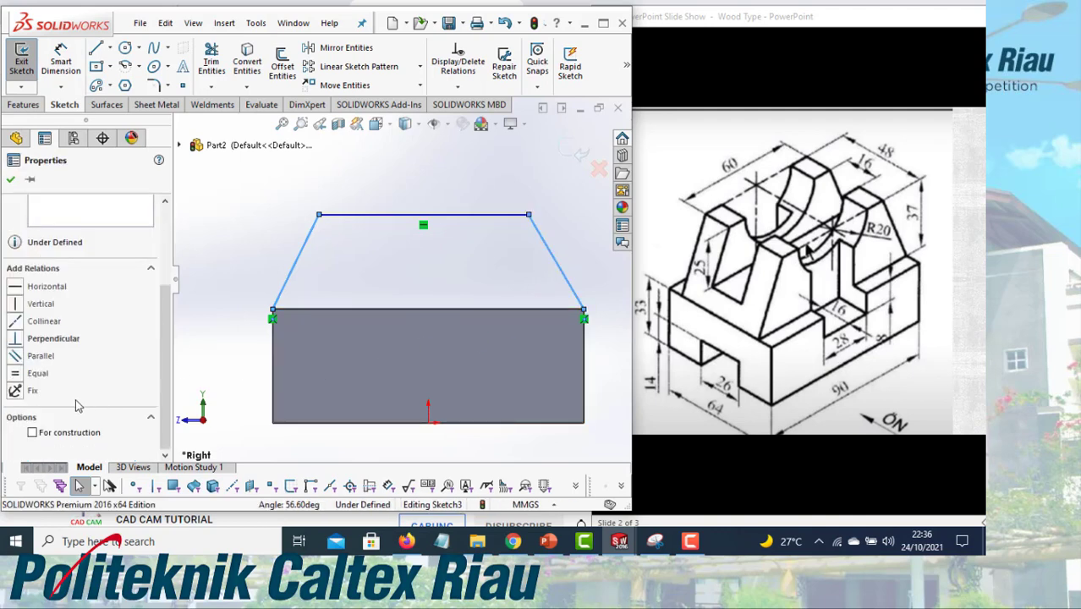
left_click(15, 375)
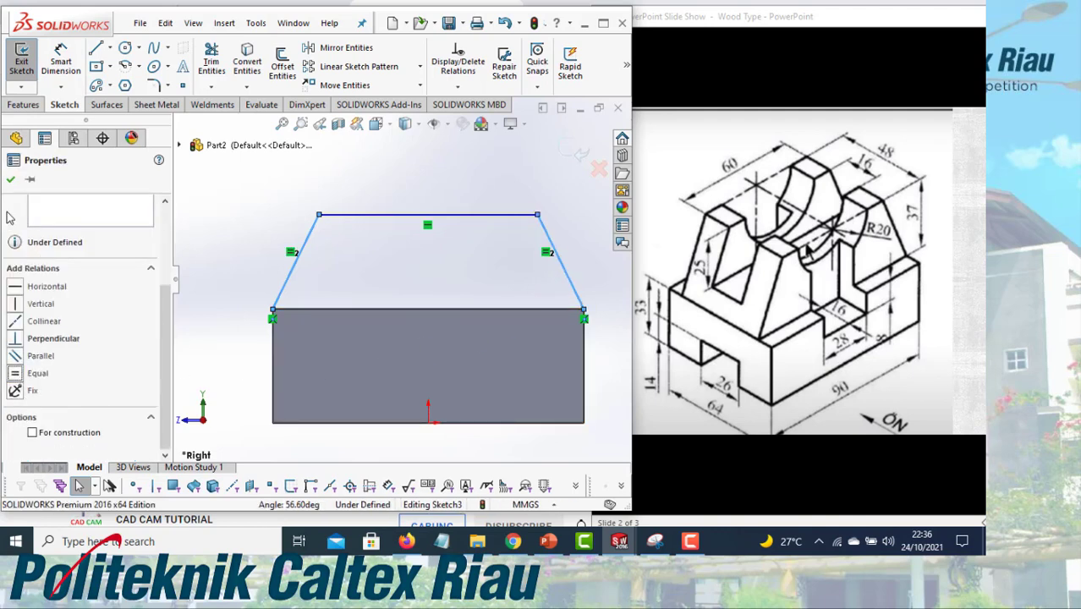
left_click(11, 180)
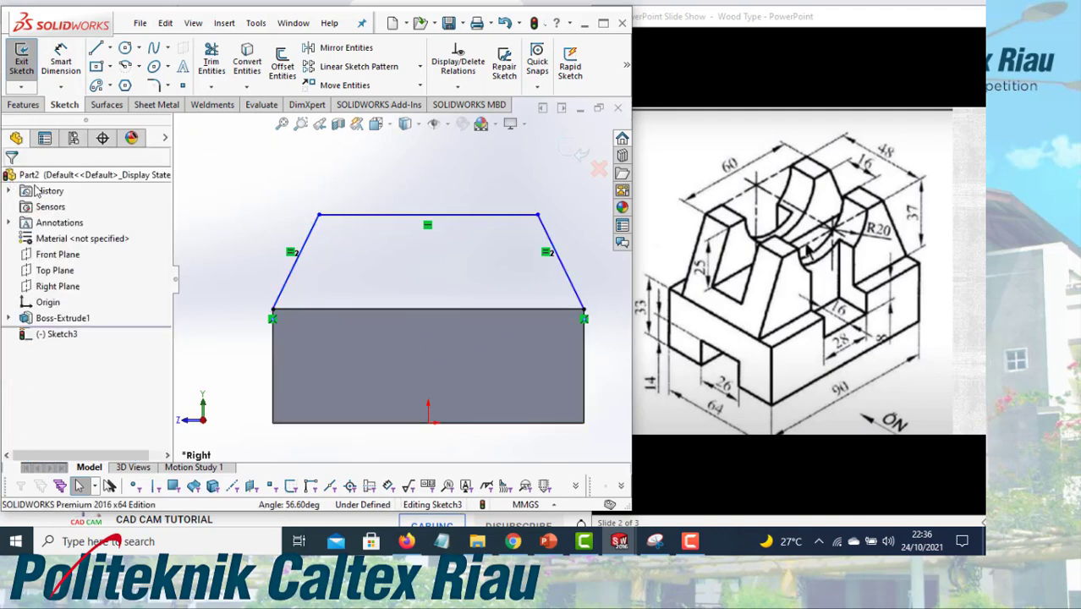
Add a Vertical relation between the midpoint of the profile's top line and the origin
left_click(429, 219)
left_click(431, 426, "ctrl")
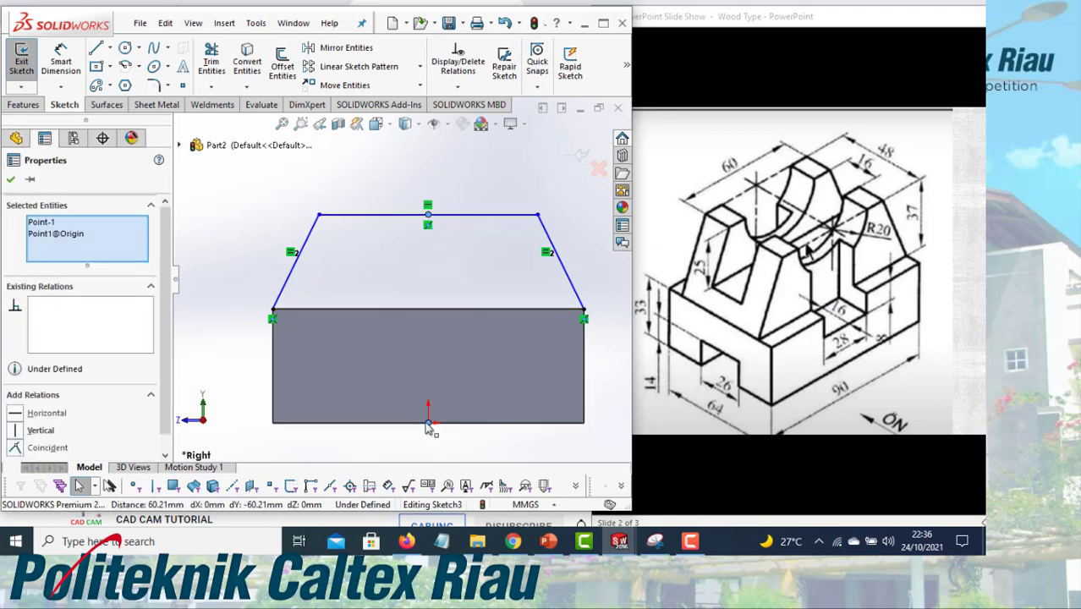
left_click(15, 432)
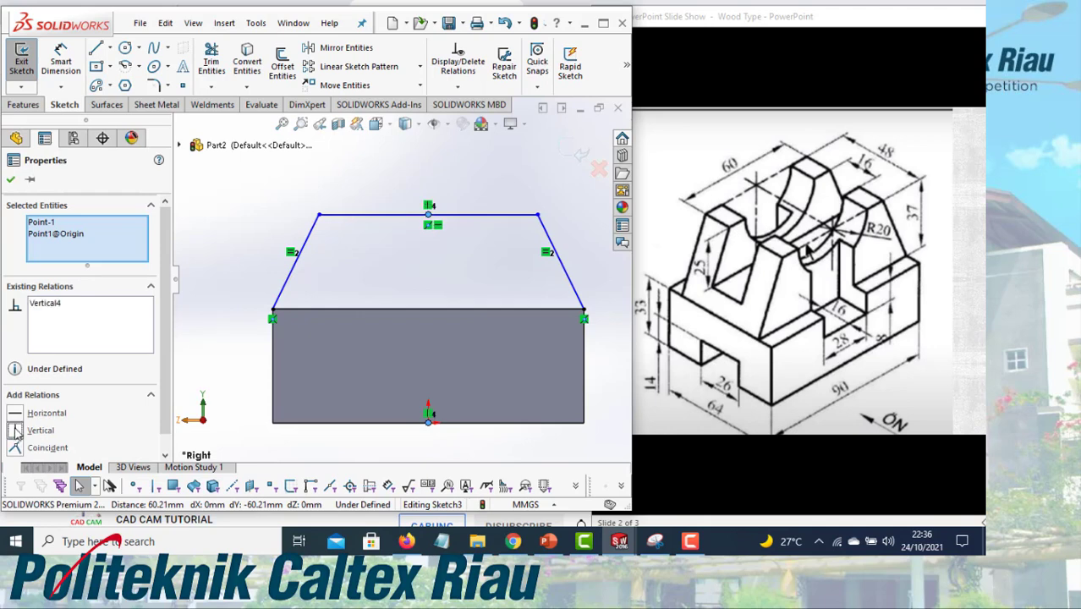
left_click(10, 179)
Dimension the profile's top line and set its length to 60 mm
left_click(61, 61)
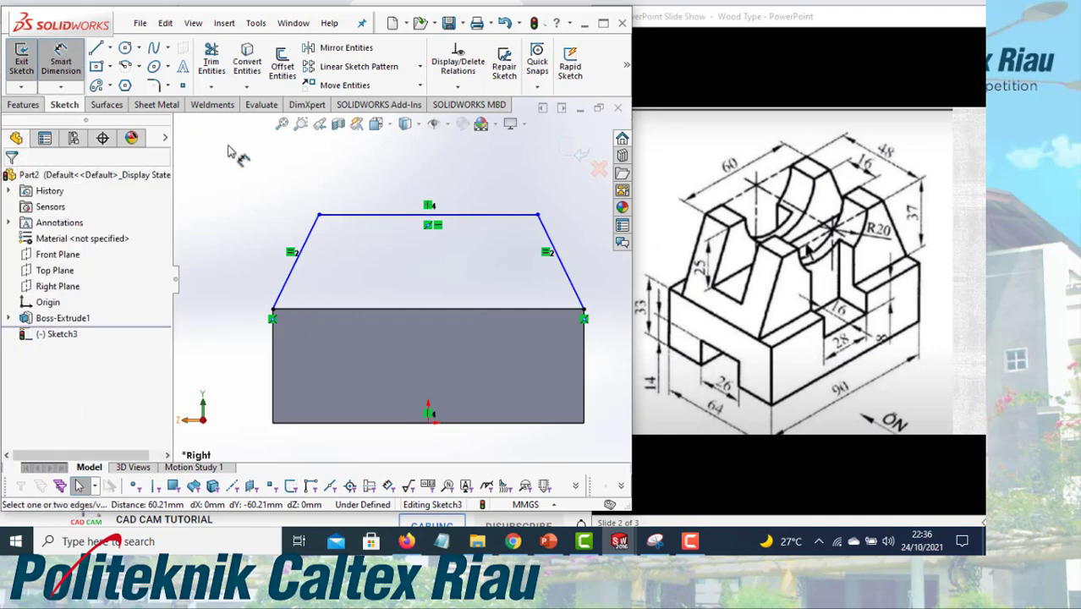
left_click(359, 215)
left_click(369, 182)
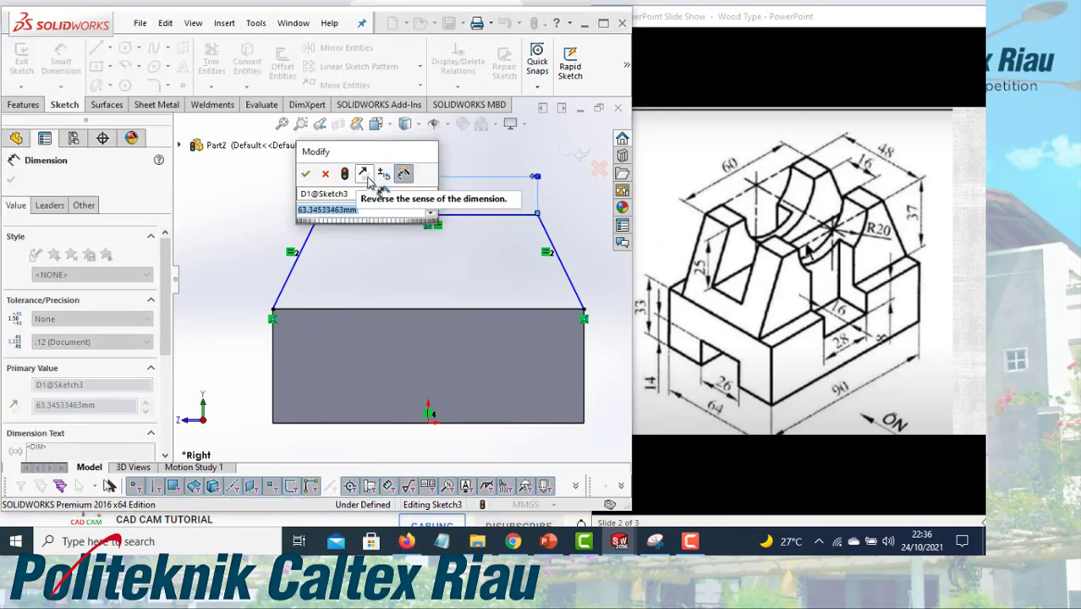
type("60")
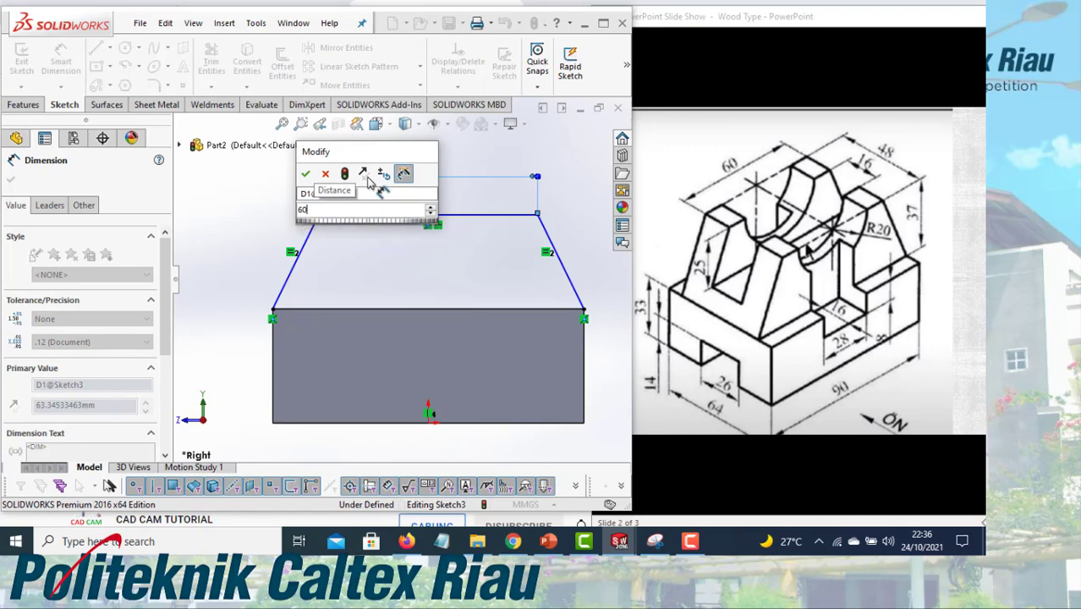
key("Return")
Close the trapezoid profile with a horizontal line along the block's top edge between the two lower corners
left_click(96, 48)
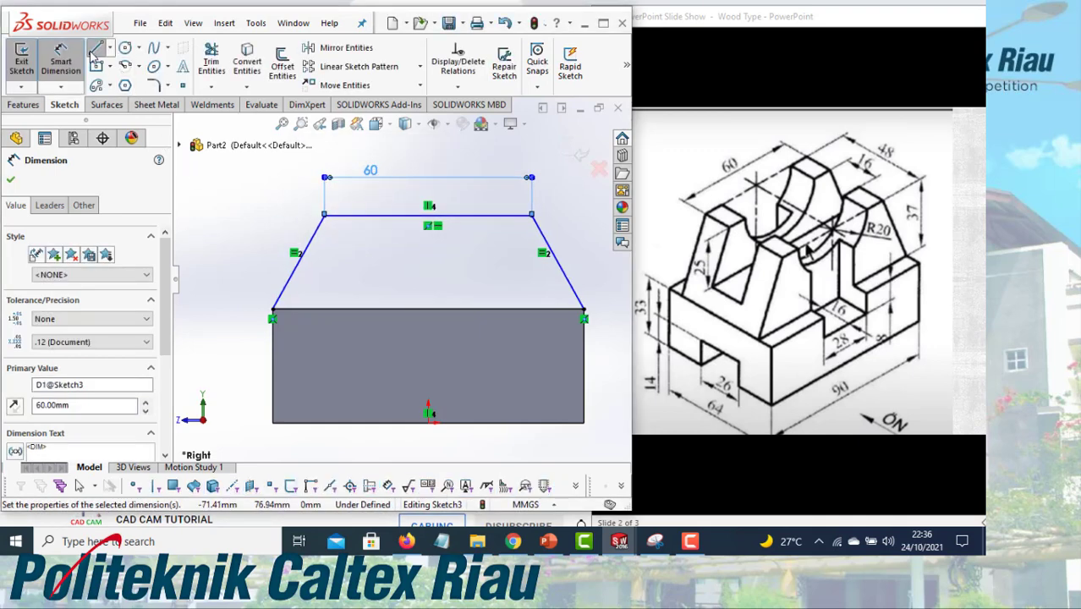
left_click(273, 310)
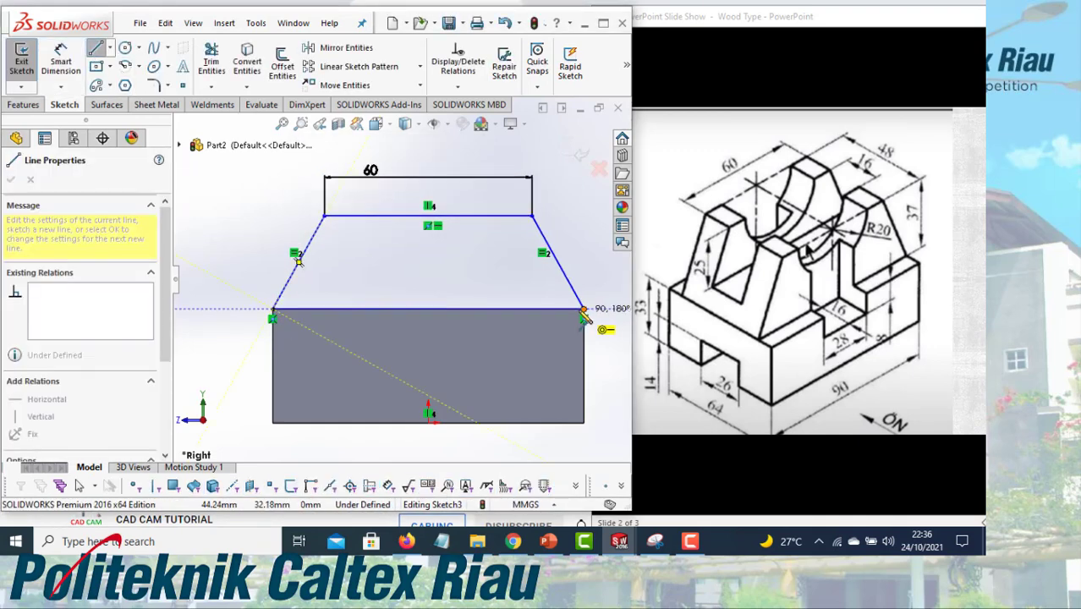
left_click(584, 310)
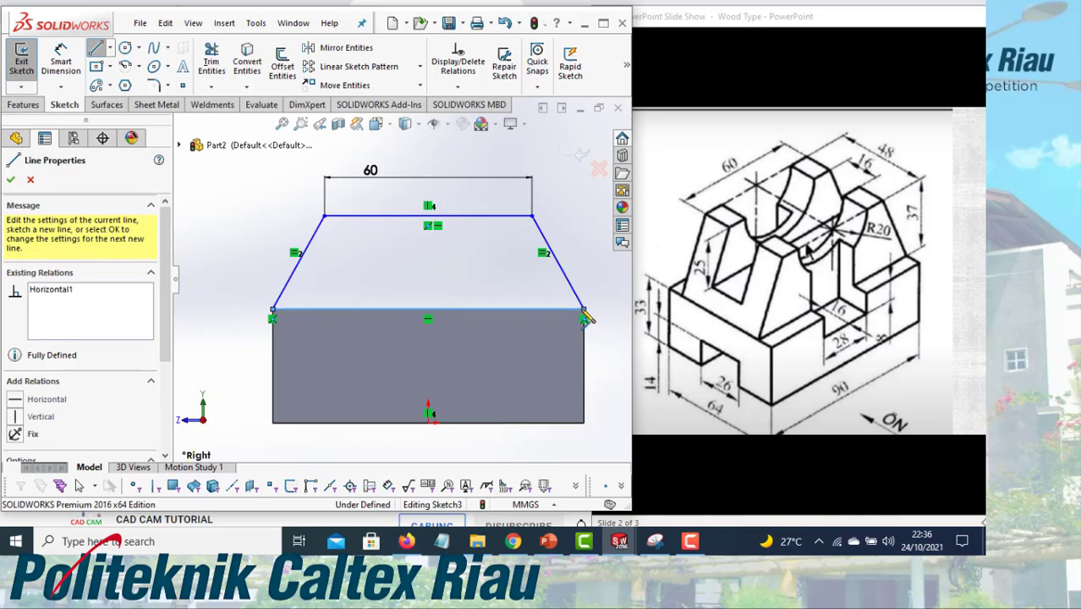
right_click(535, 279)
left_click(541, 301)
key("Escape")
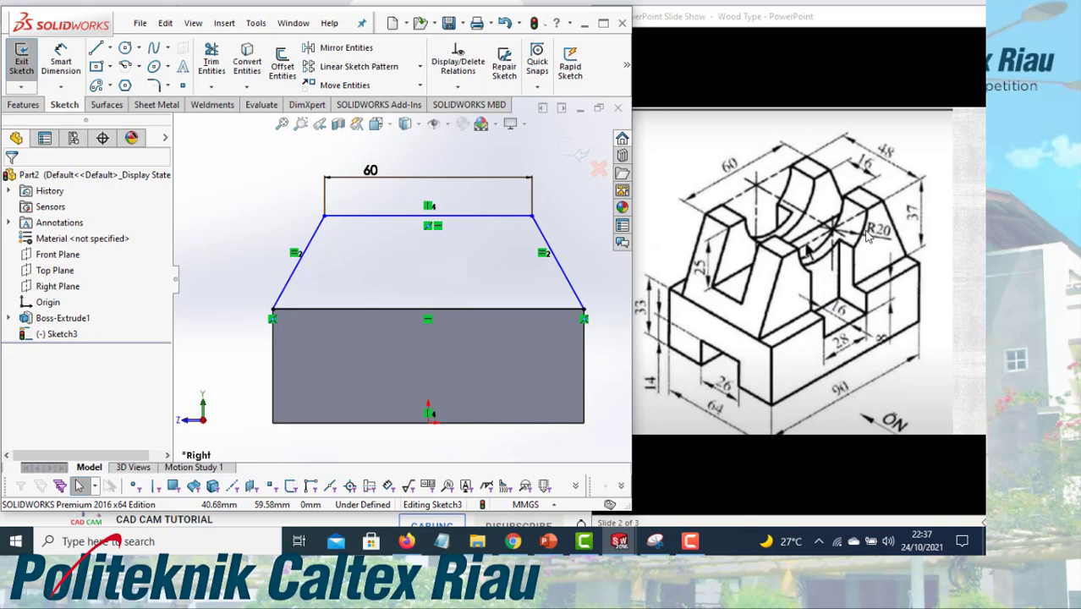
Sketch a circle with a radius of about 20 mm centred on the midpoint of the profile's top line
left_click(126, 47)
left_click(429, 218)
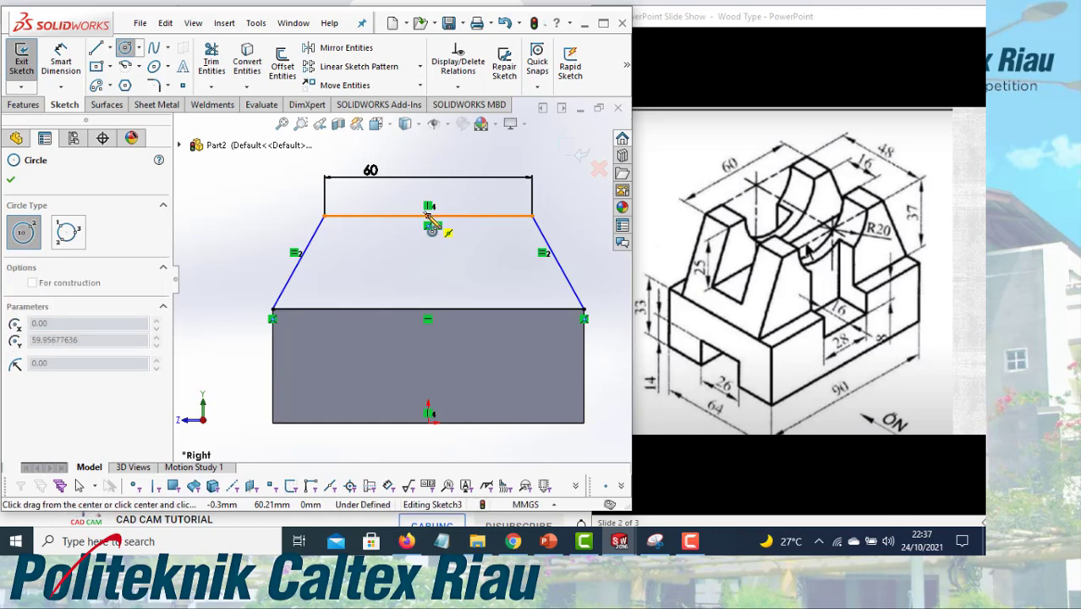
left_click(362, 227)
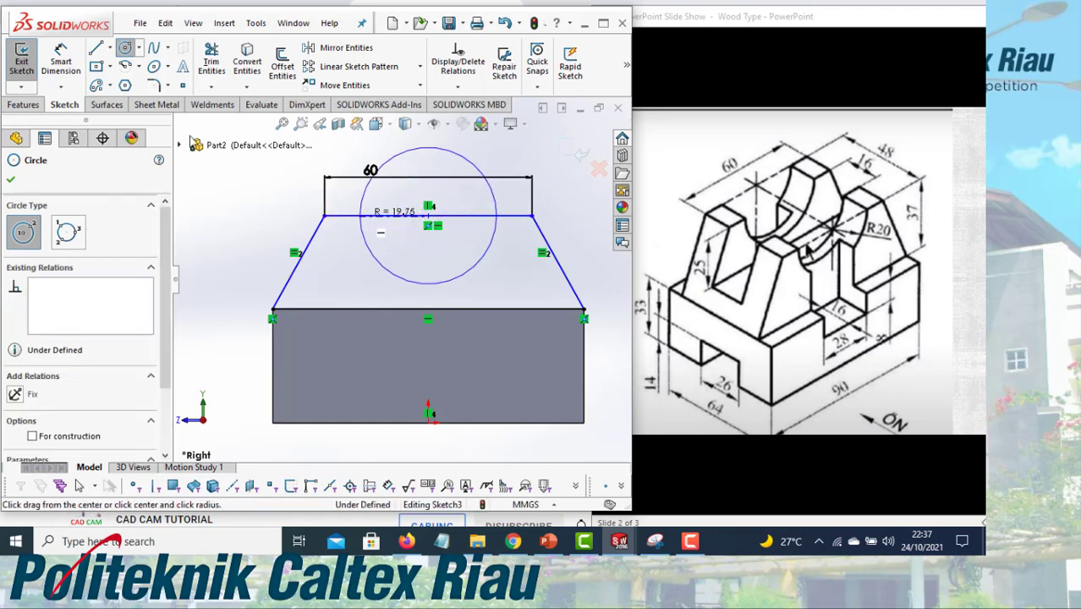
Set the circle's diameter to 40 mm and trim its upper half and the top line inside it to leave a semicircular notch
left_click(61, 59)
left_click(374, 250)
left_click(359, 279)
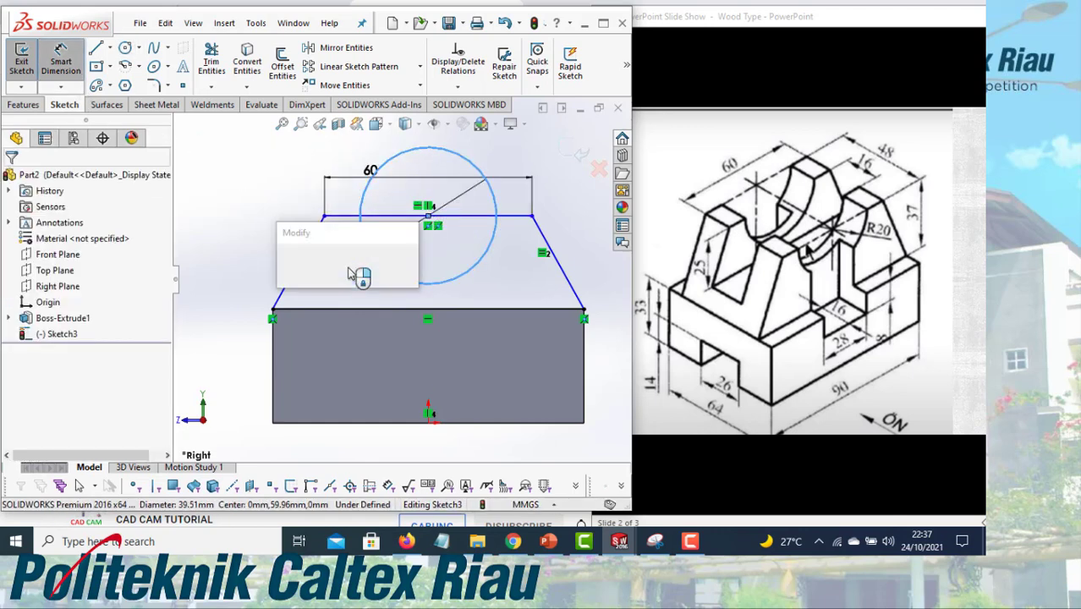
type("40")
key("Return")
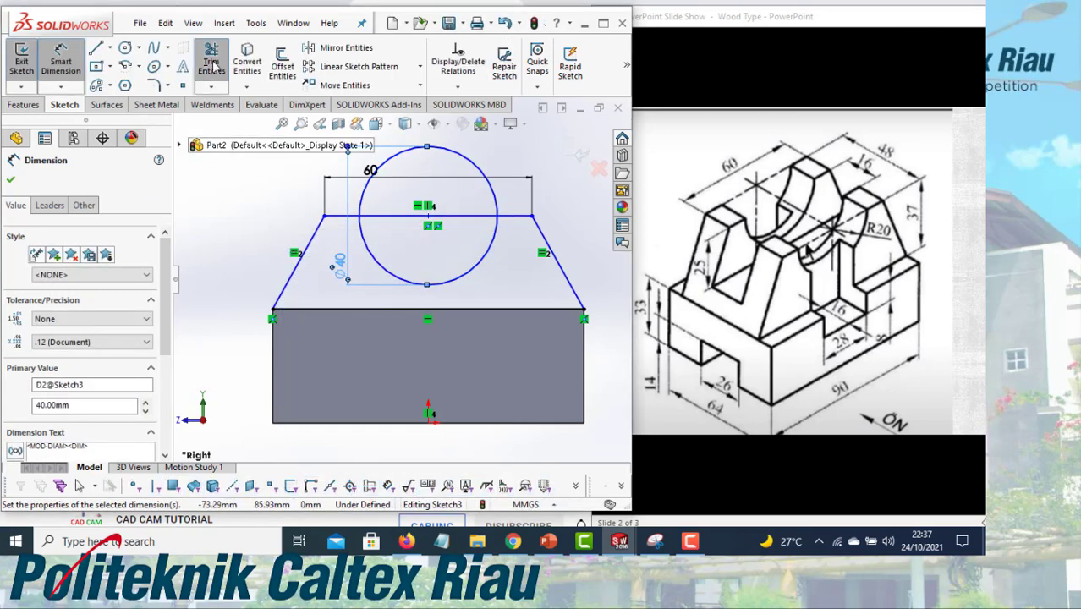
left_click(214, 65)
mouse_move(381, 160)
left_mouse_down()
mouse_move(402, 234)
mouse_move(417, 228)
left_mouse_up()
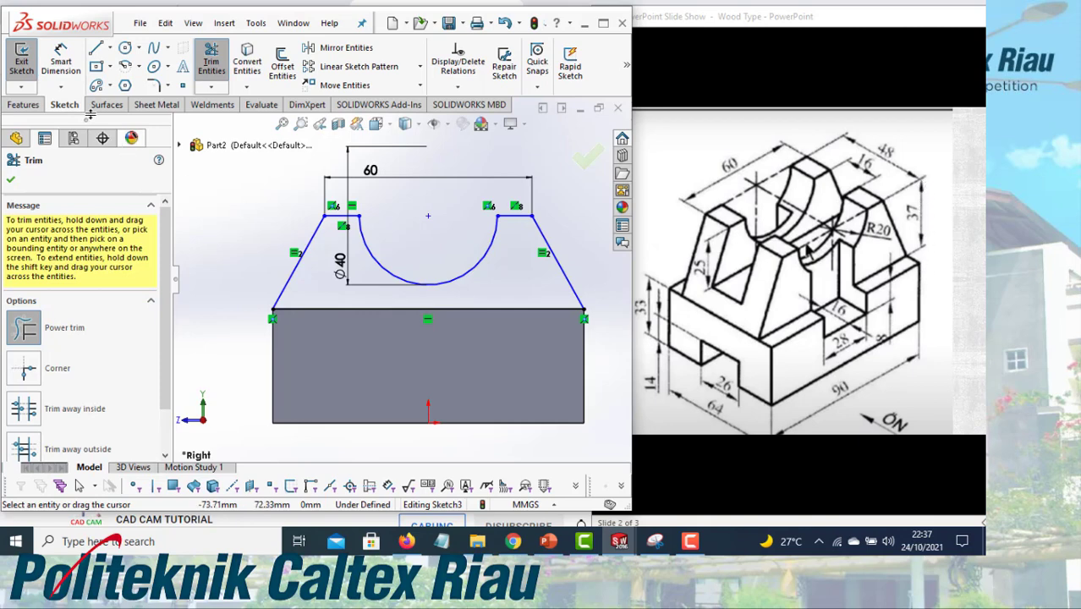
Dimension the vertical distance between the profile's upper and lower corners on one side and set it to 37 mm
left_click(61, 63)
left_click(325, 218)
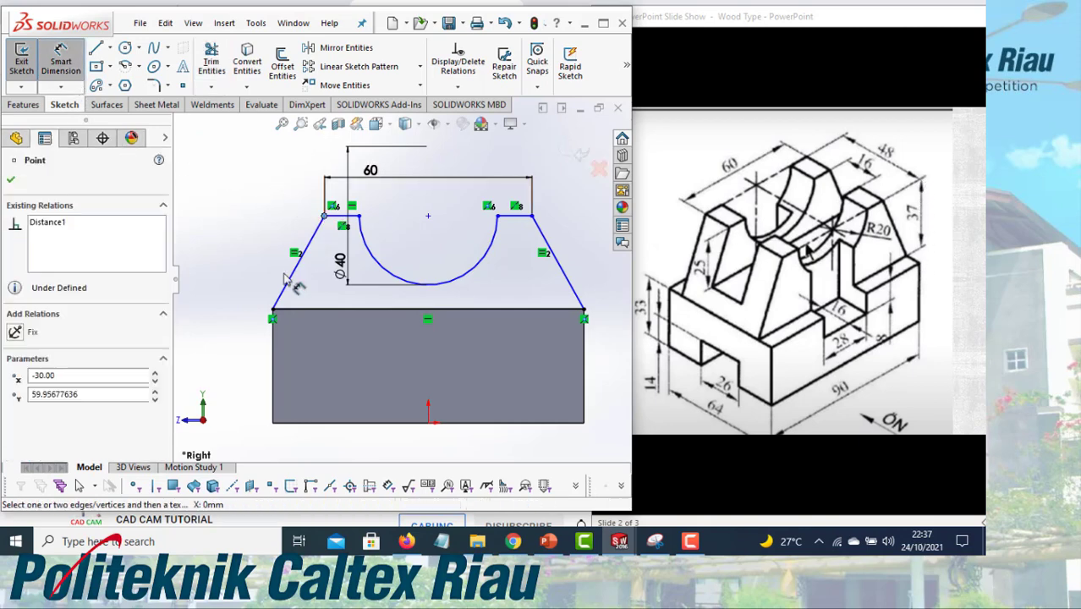
left_click(273, 311)
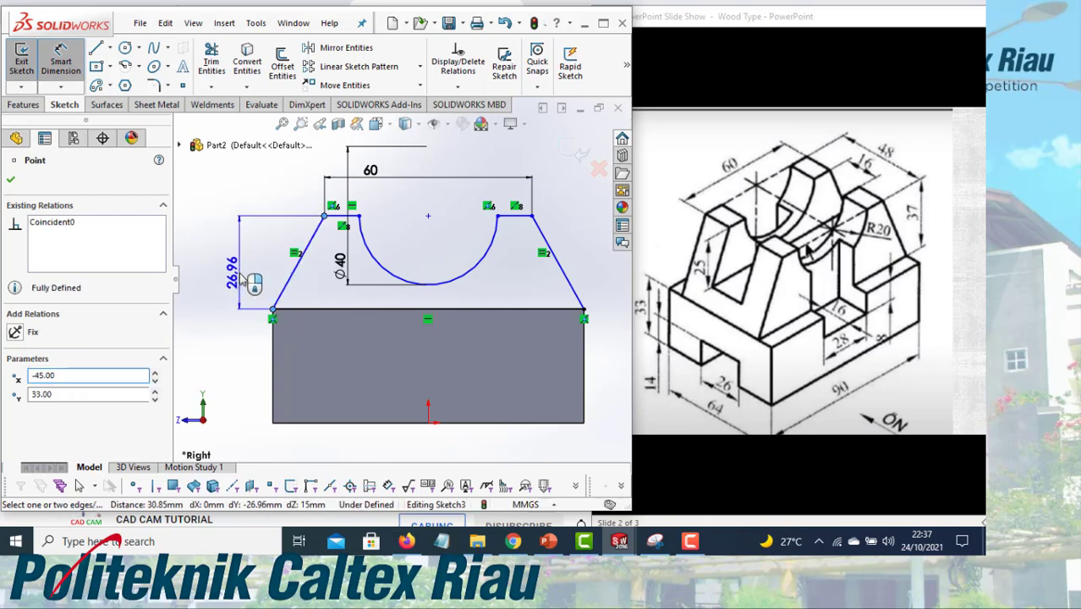
left_click(241, 279)
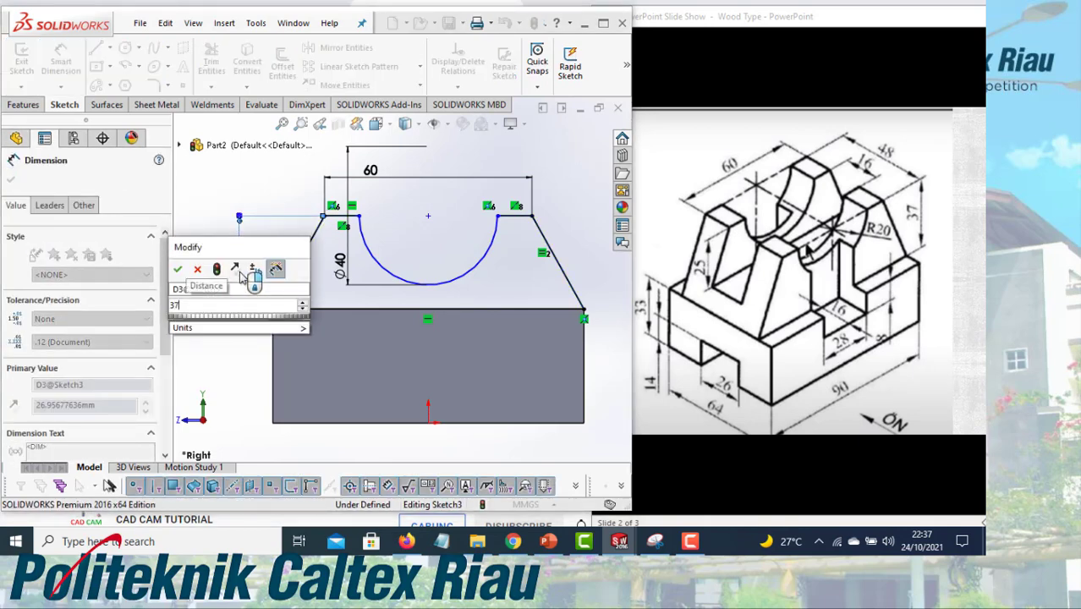
type("37")
key("Return")
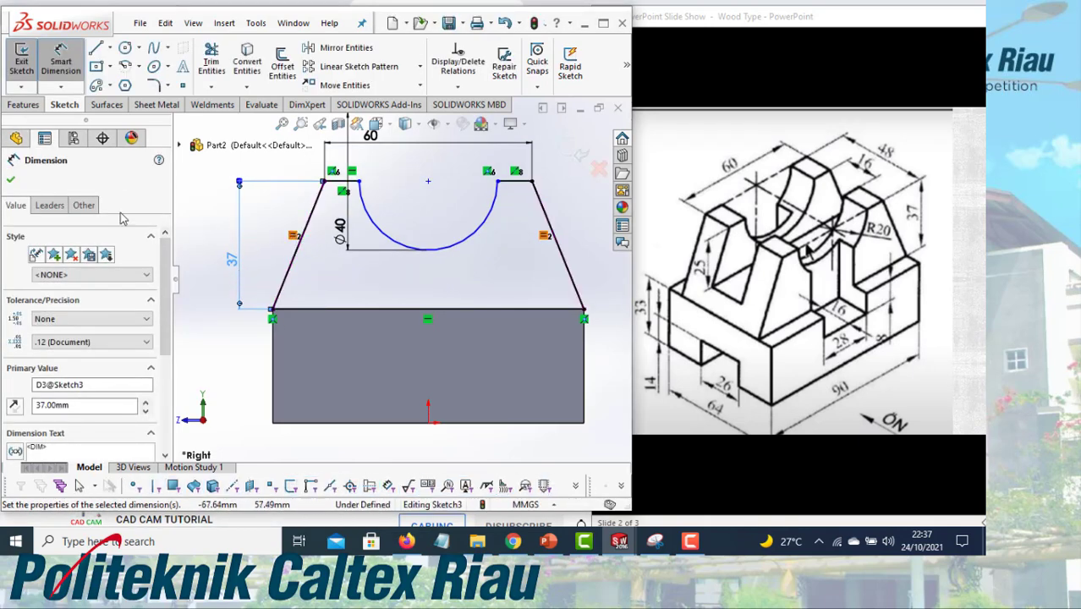
left_click(10, 183)
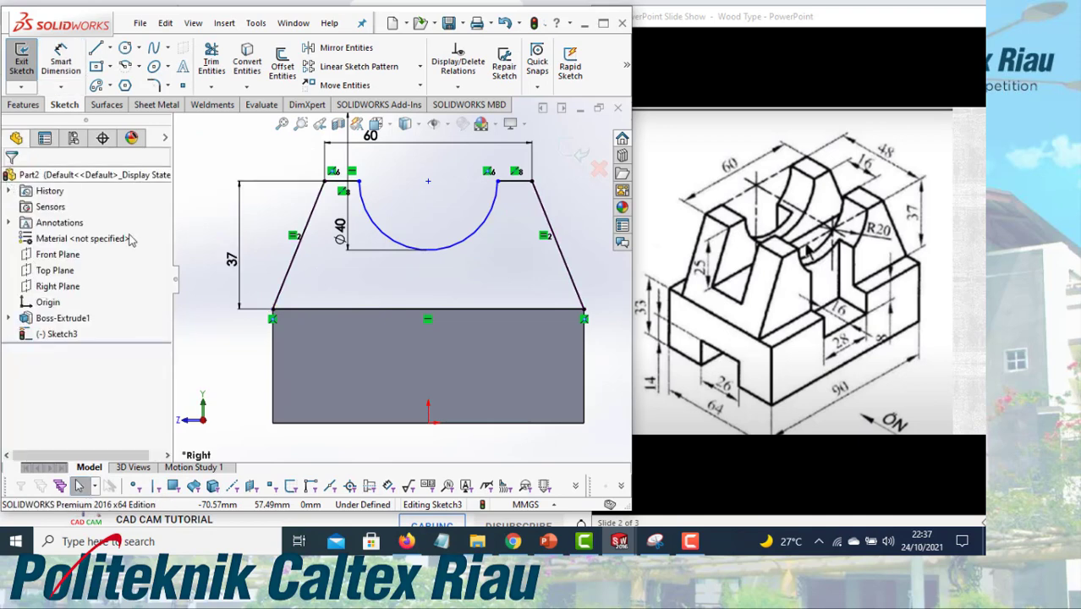
Start a boss extrusion of the notched trapezoid profile with the Mid Plane end condition and a depth of 48 mm
left_click(25, 106)
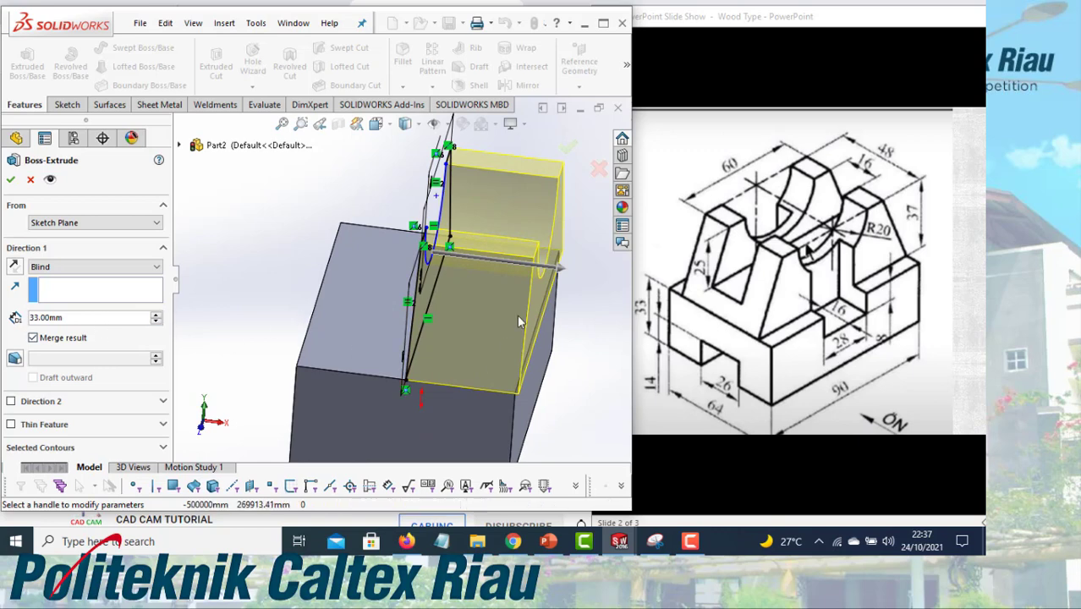
left_click(98, 270)
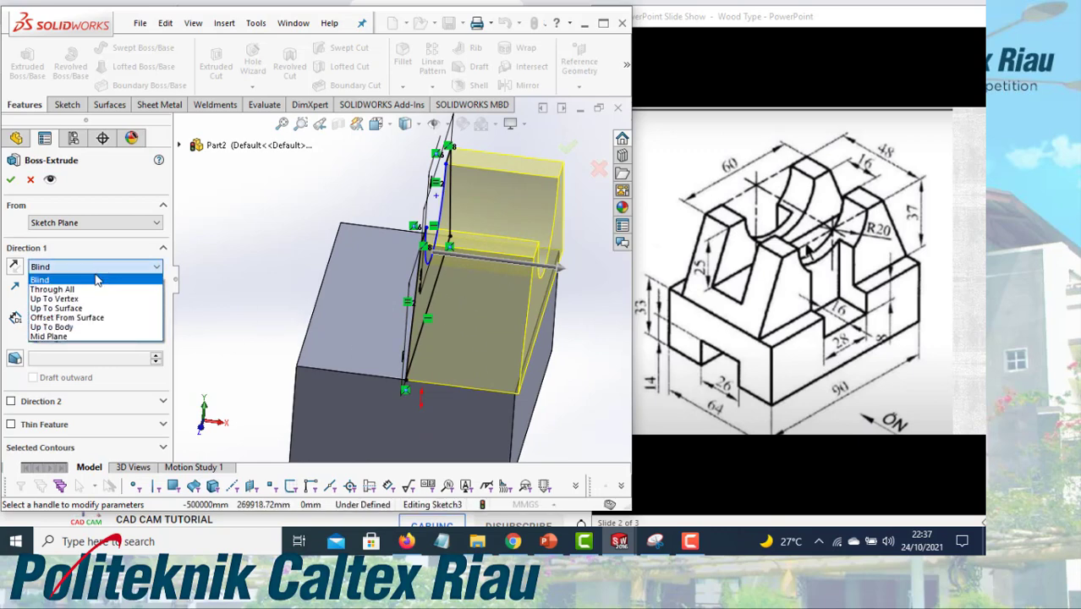
left_click(115, 337)
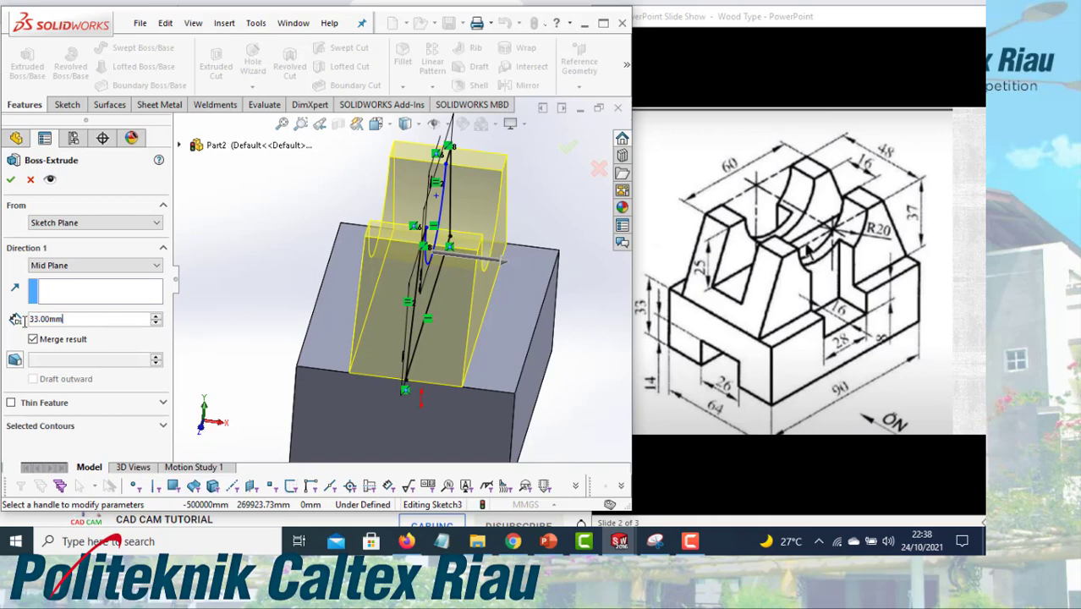
type("48")
key("Return")
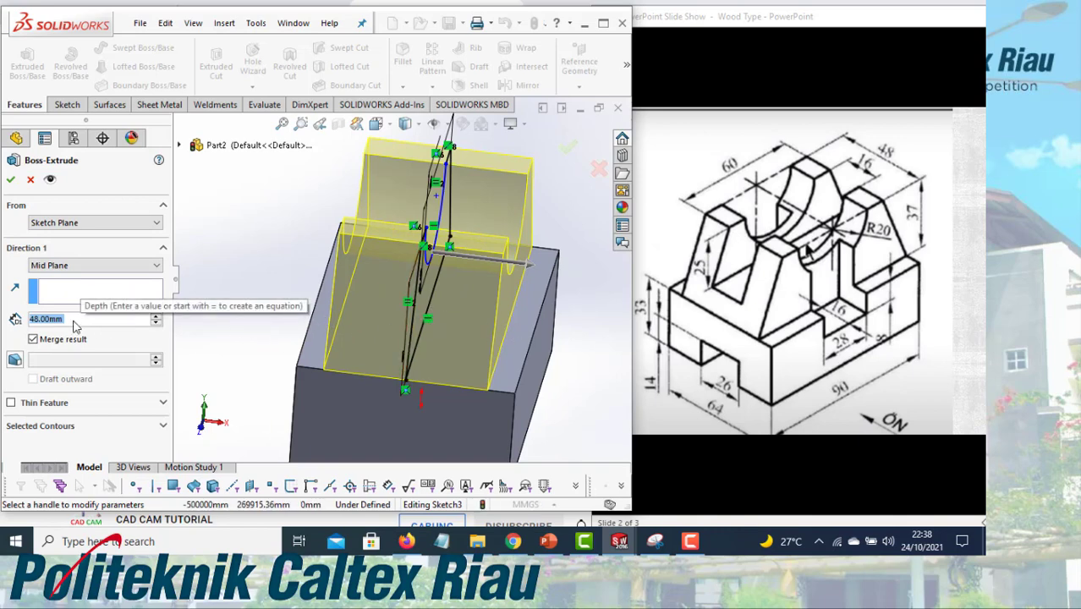
Try the extrusion as Blind in two opposite directions with a depth of 24 mm each
left_click(83, 265)
left_click(76, 280)
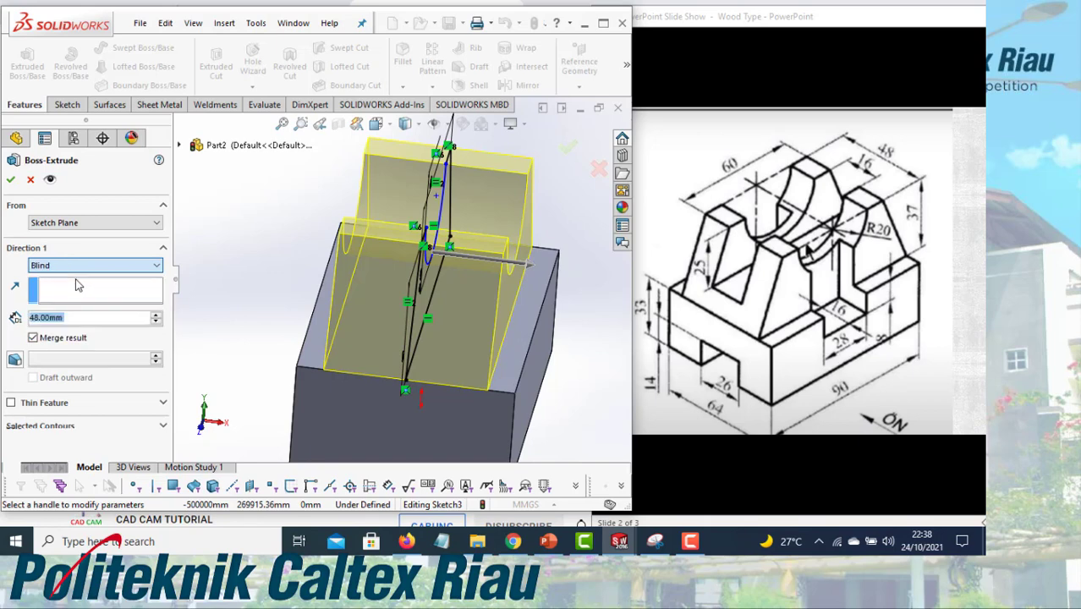
type("24")
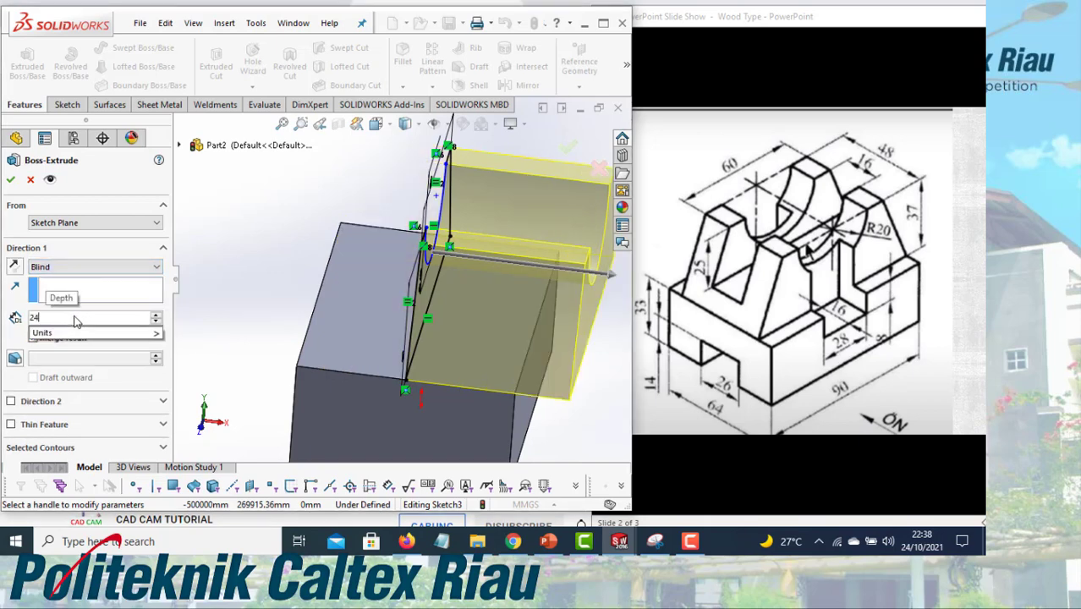
key("Return")
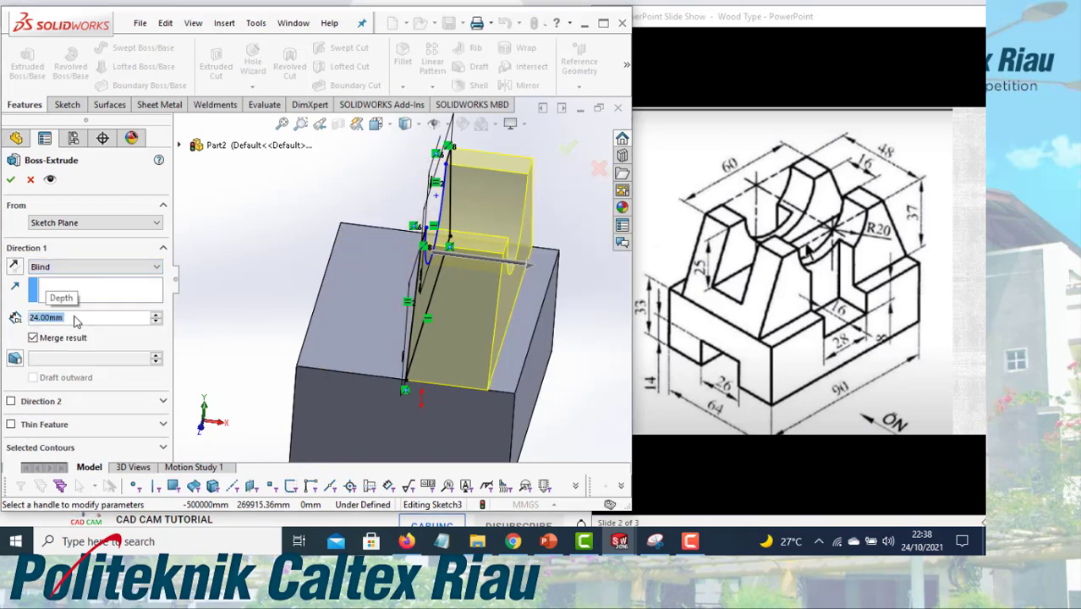
left_click(11, 401)
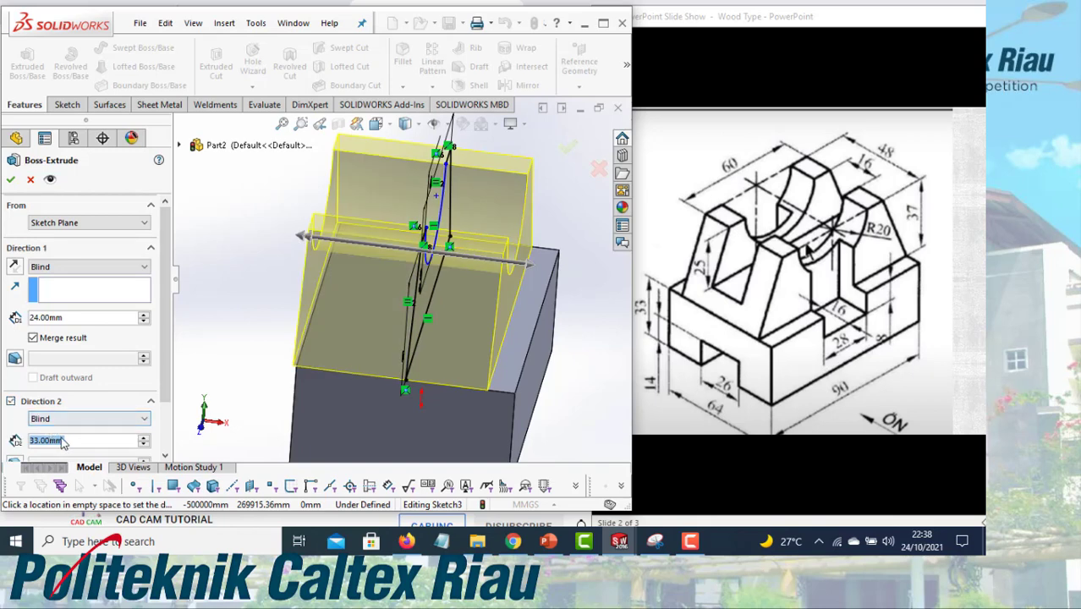
type("24")
key("Return")
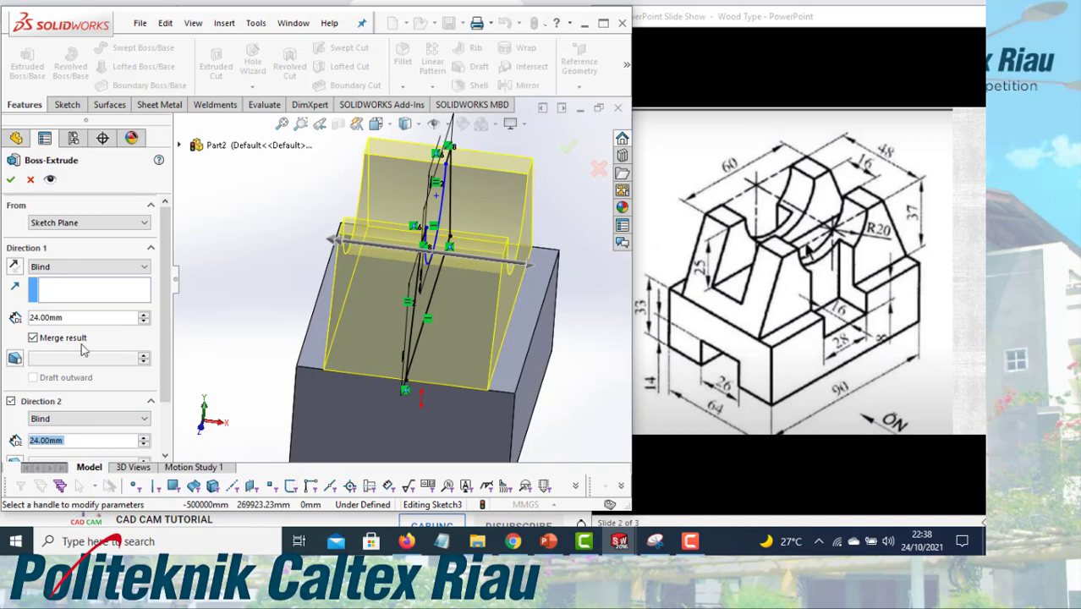
Extrude the notched trapezoid profile in one direction only, using the Mid Plane end condition and a depth of 48 mm
left_click(11, 402)
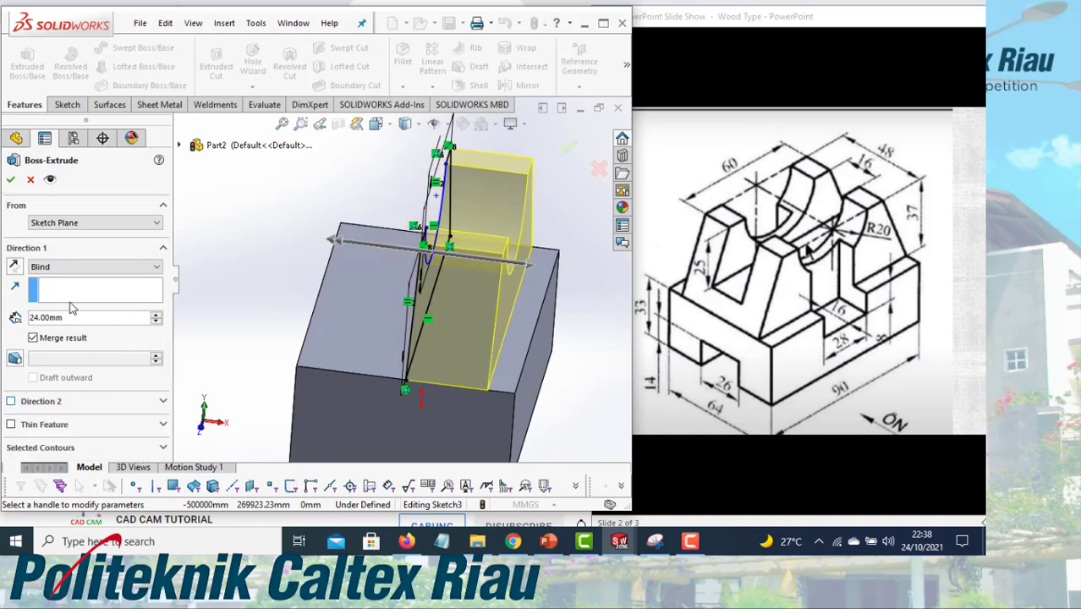
left_click(78, 269)
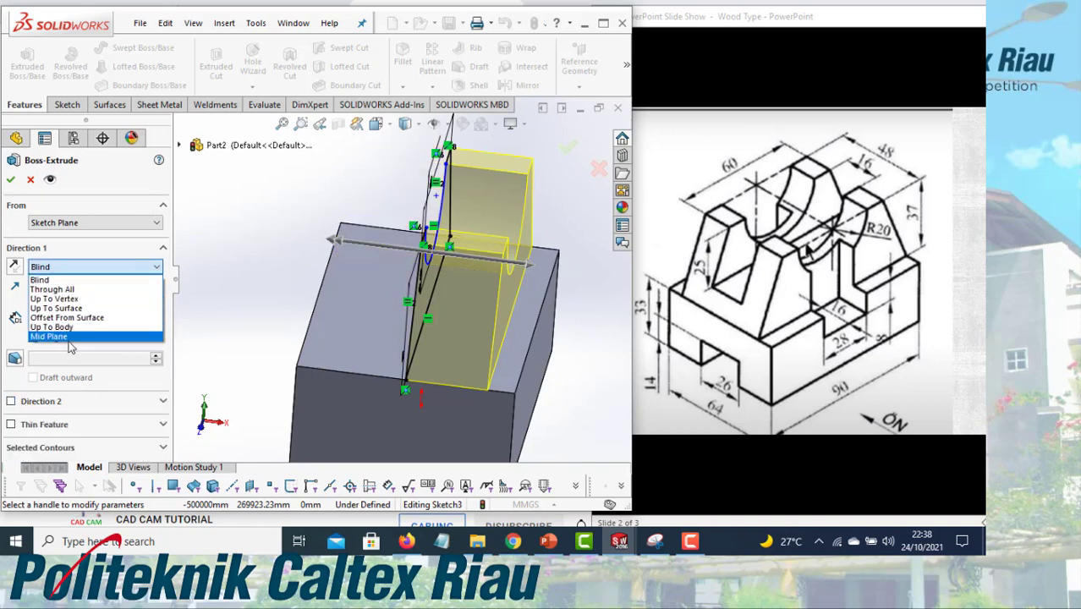
left_click(69, 338)
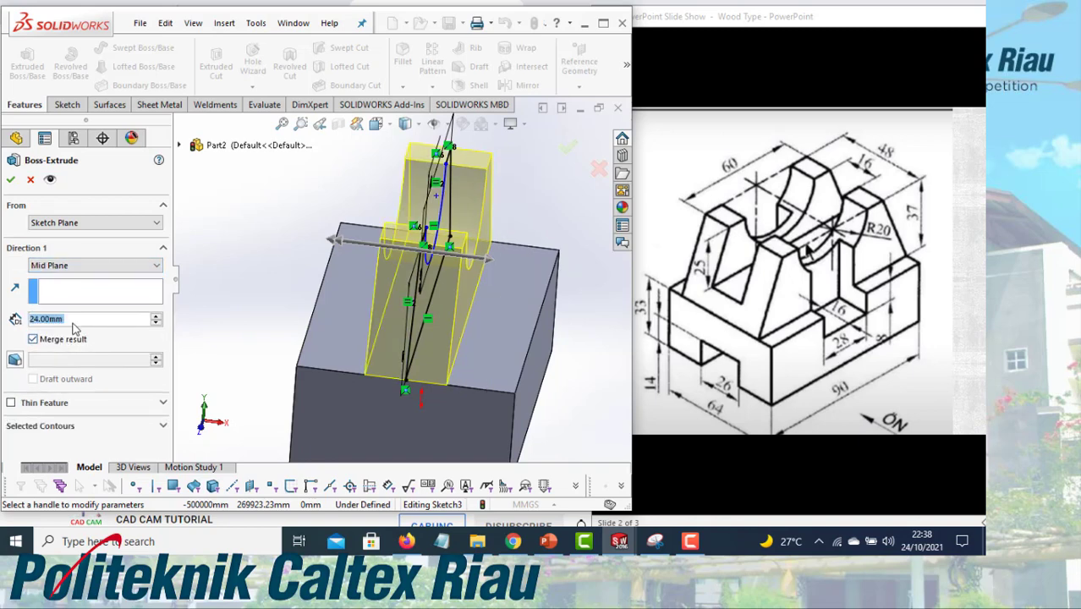
type("48")
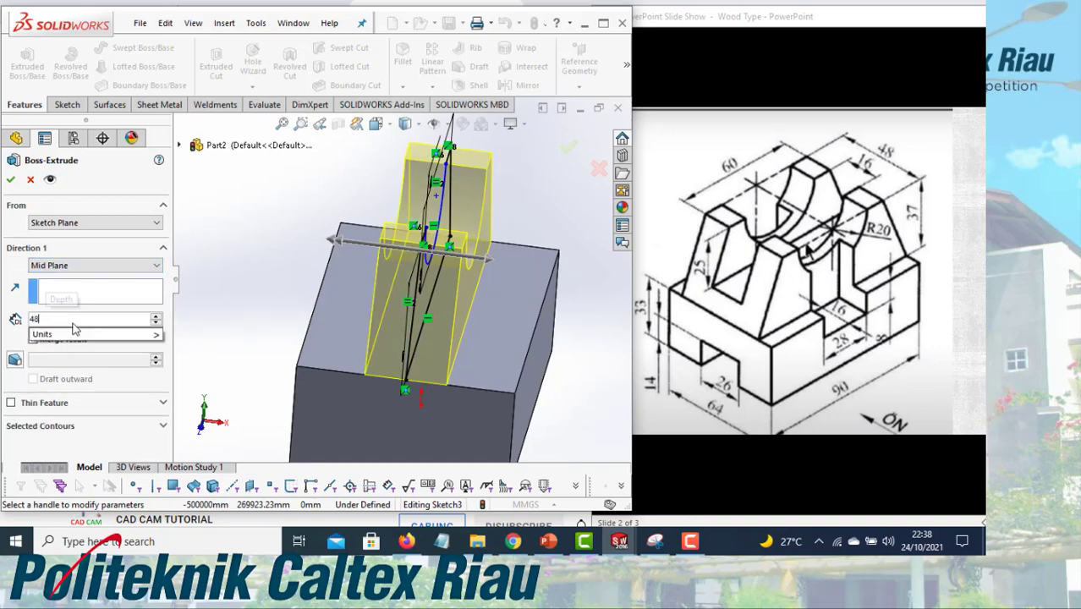
key("Return")
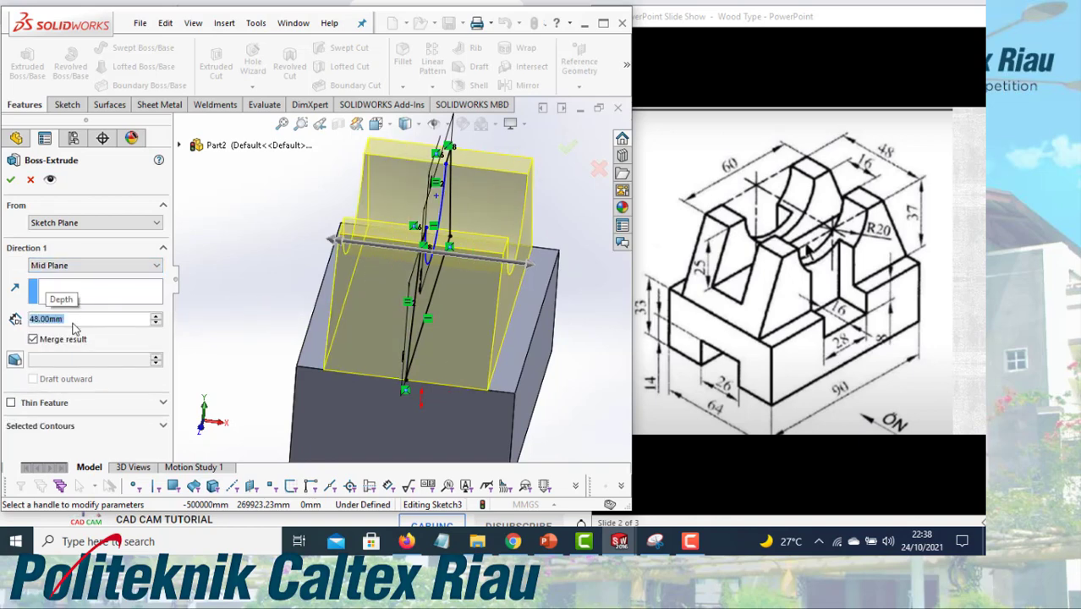
left_click(10, 178)
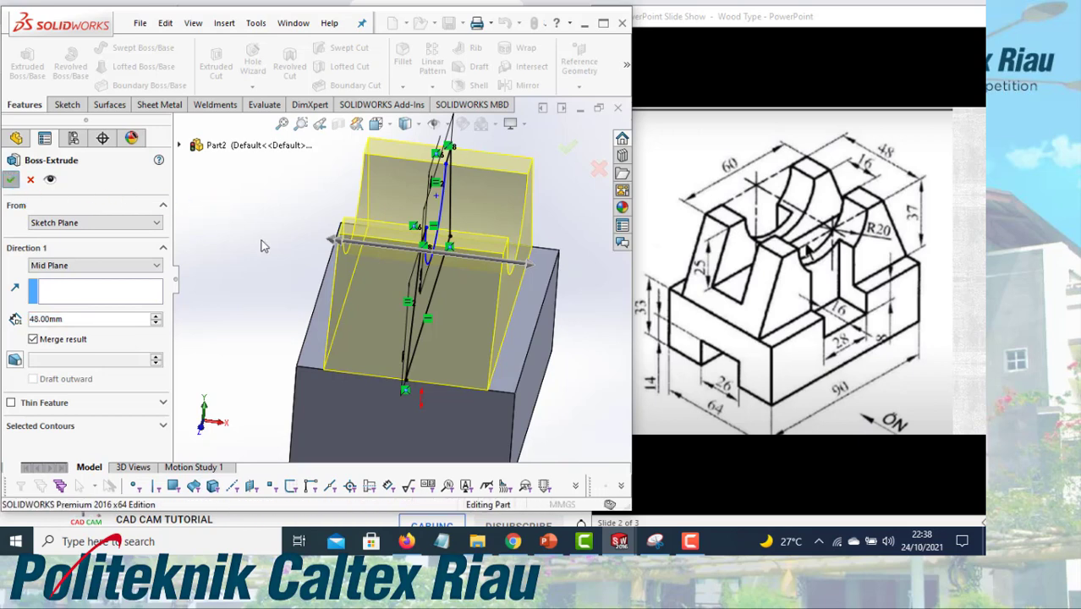
On the upper body's top face, sketch an origin-centred rectangle about 24 mm wide that spans the full length of the base
middle_click_drag(425, 310, 364, 306)
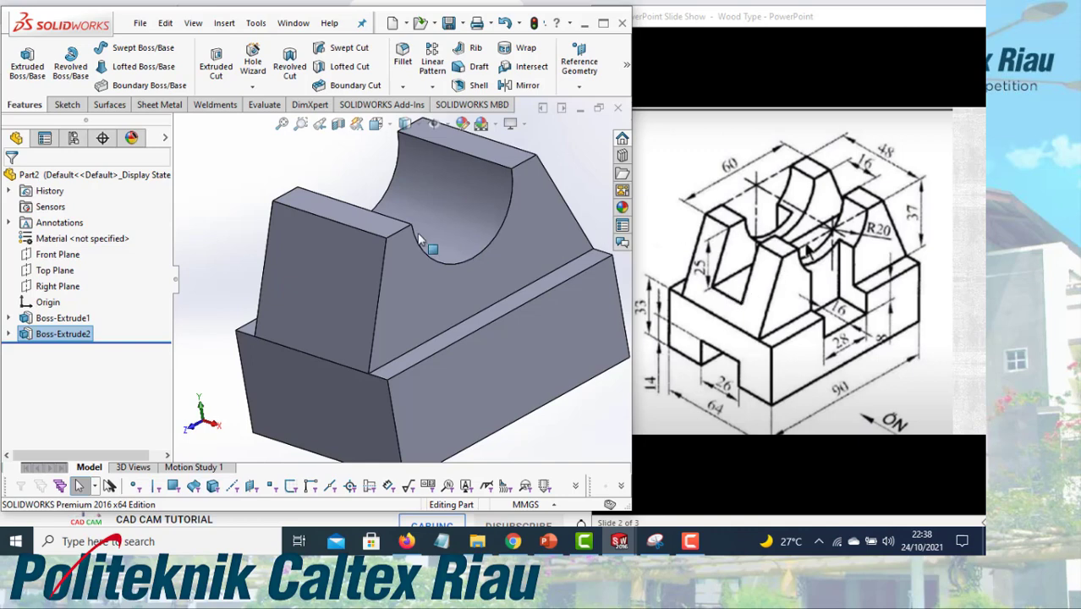
left_click(338, 209)
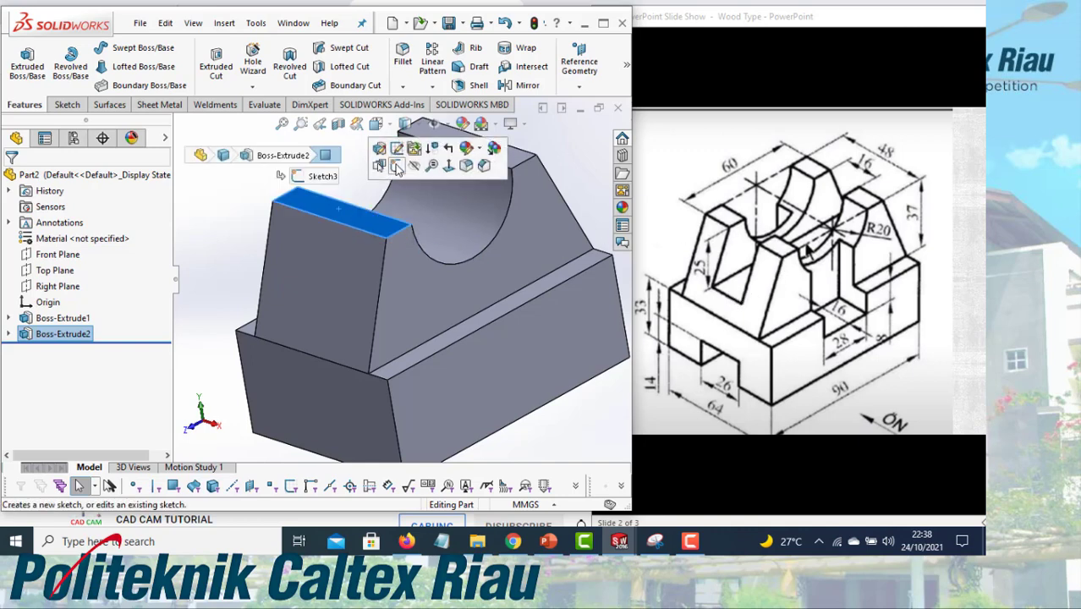
left_click(395, 166)
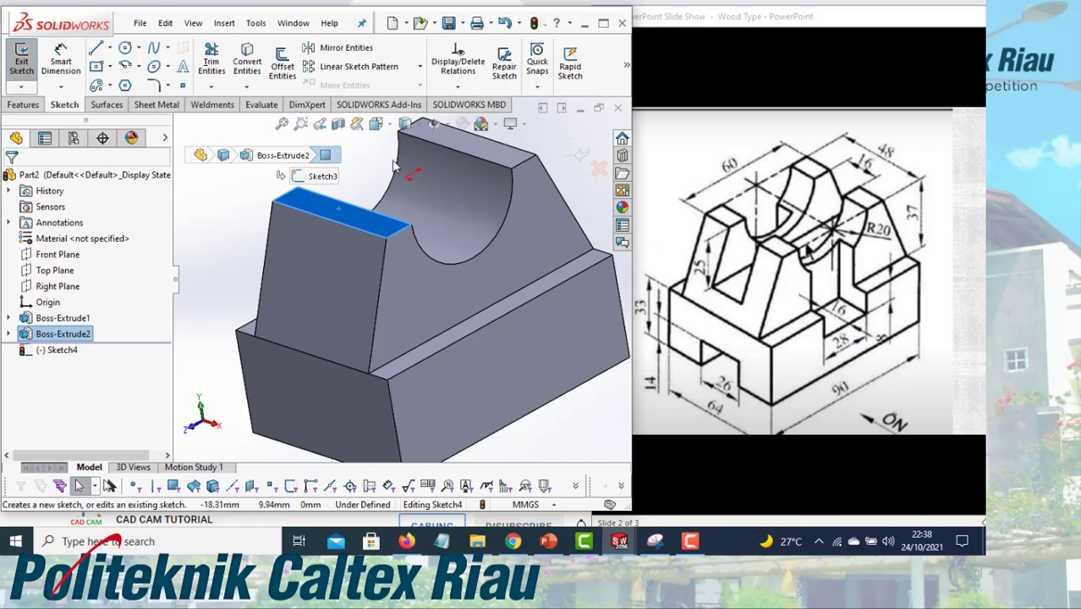
key("space")
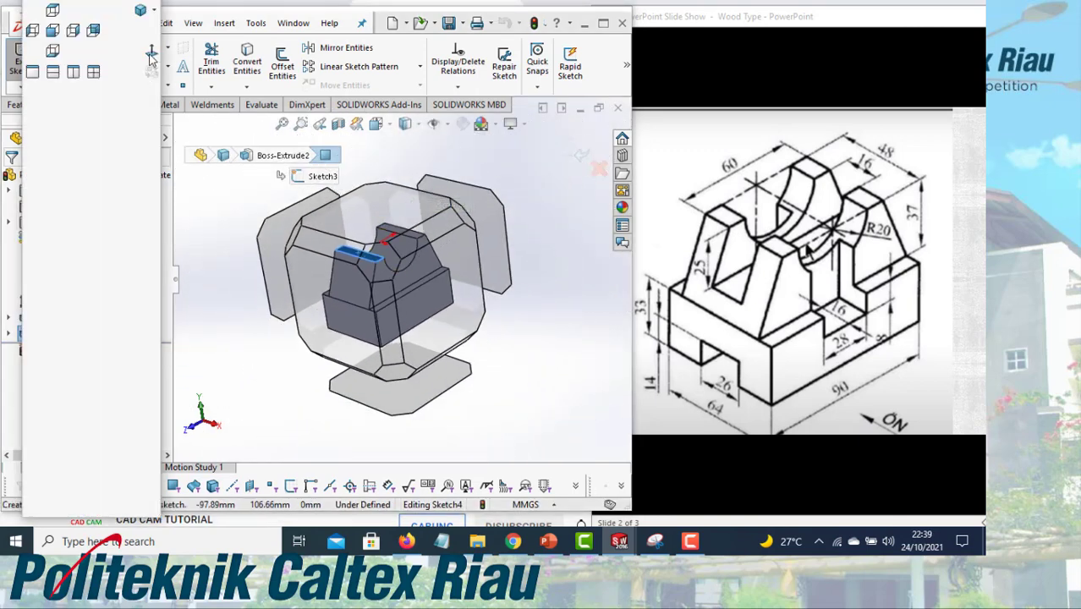
left_click(150, 54)
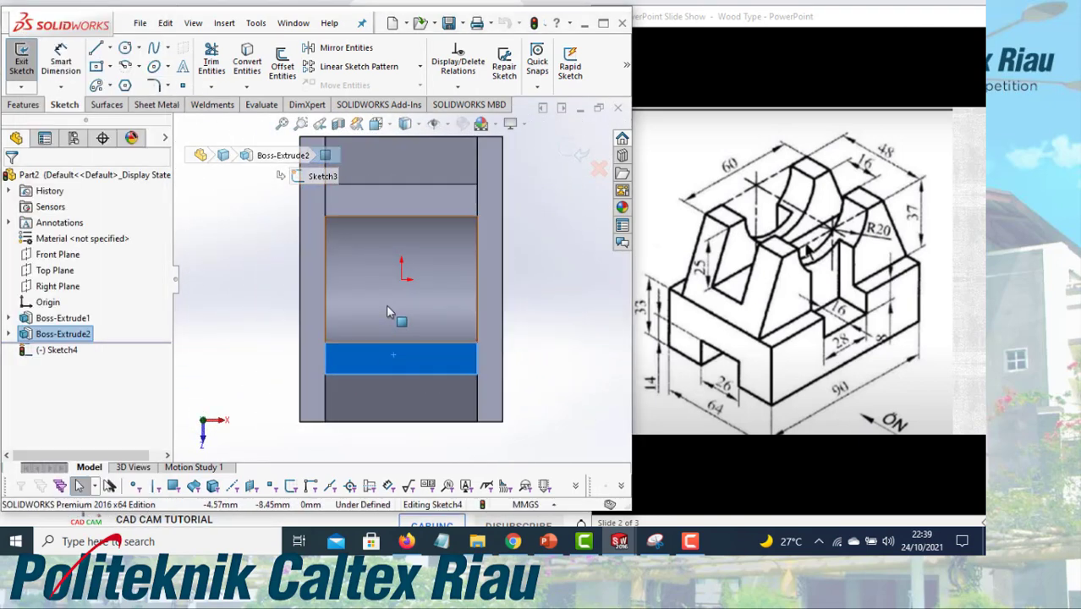
left_click(109, 67)
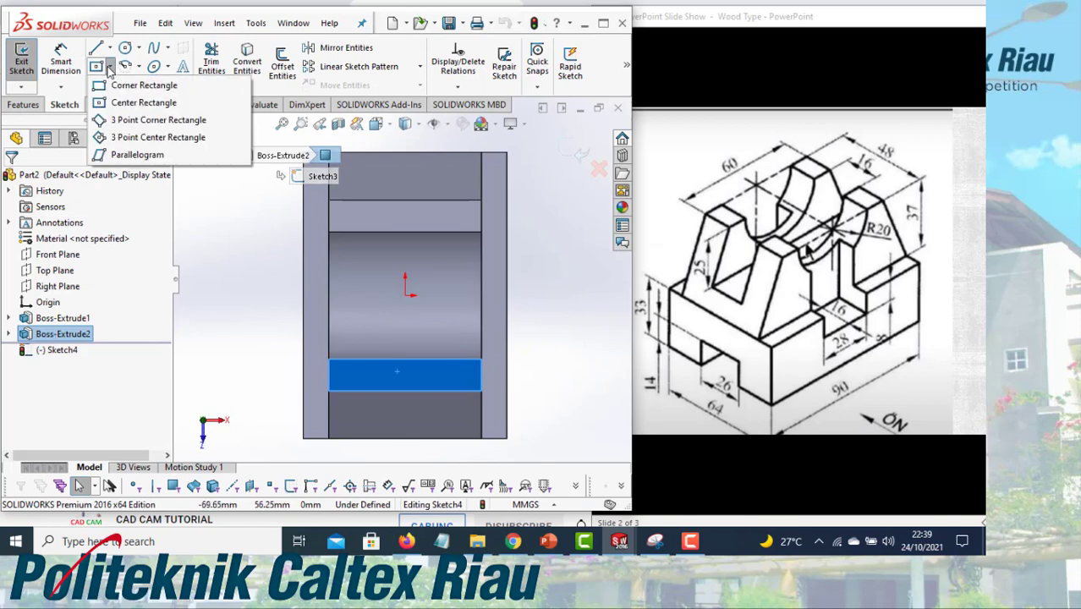
left_click(123, 103)
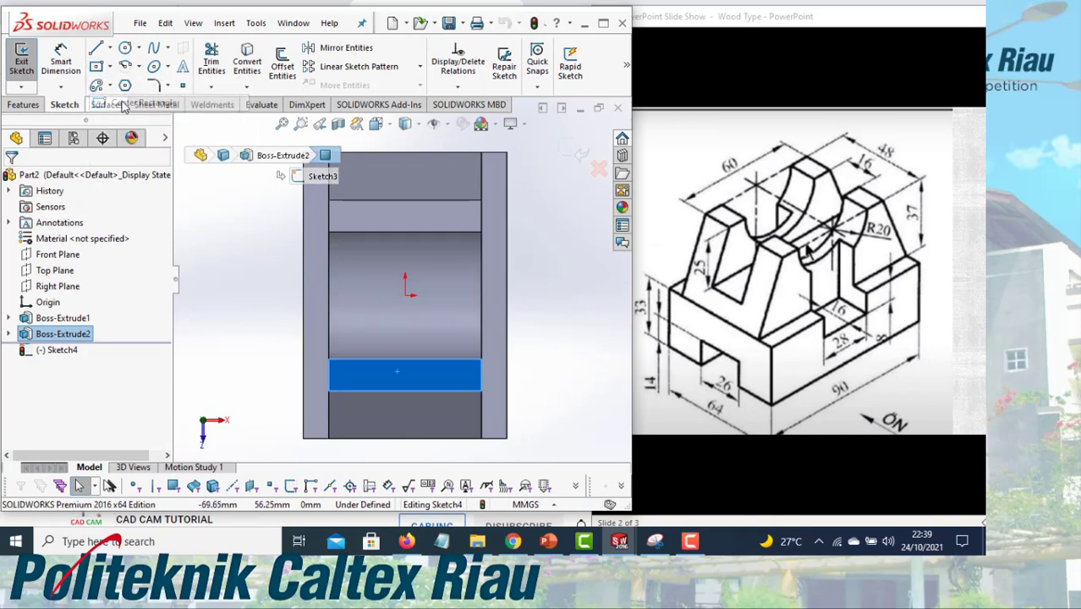
left_click(406, 293)
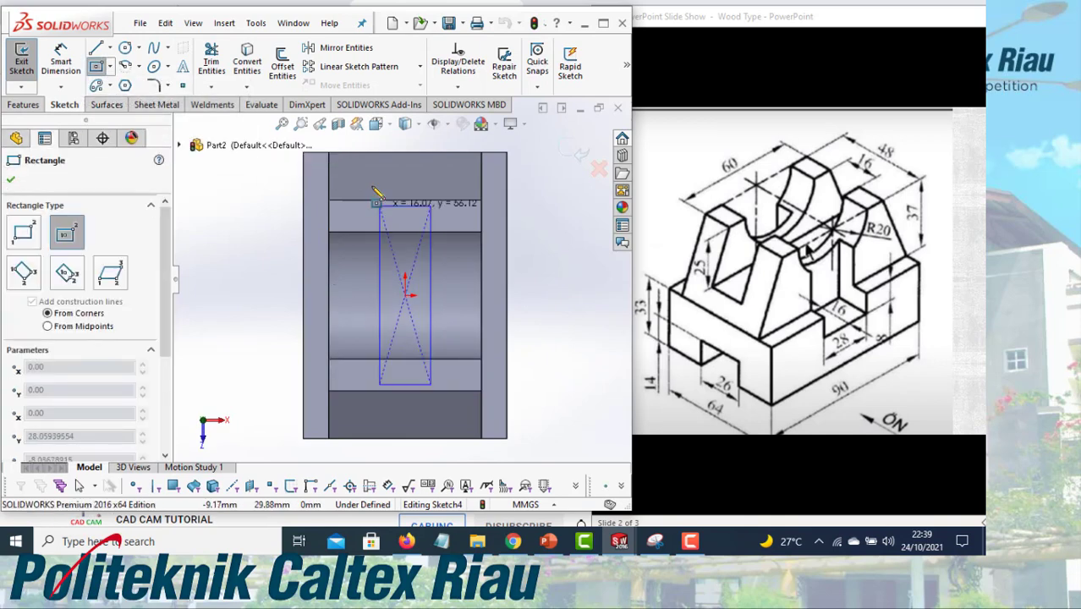
left_click(367, 153)
Dimension the width of the centred rectangle and set it to 16 mm
left_click(64, 66)
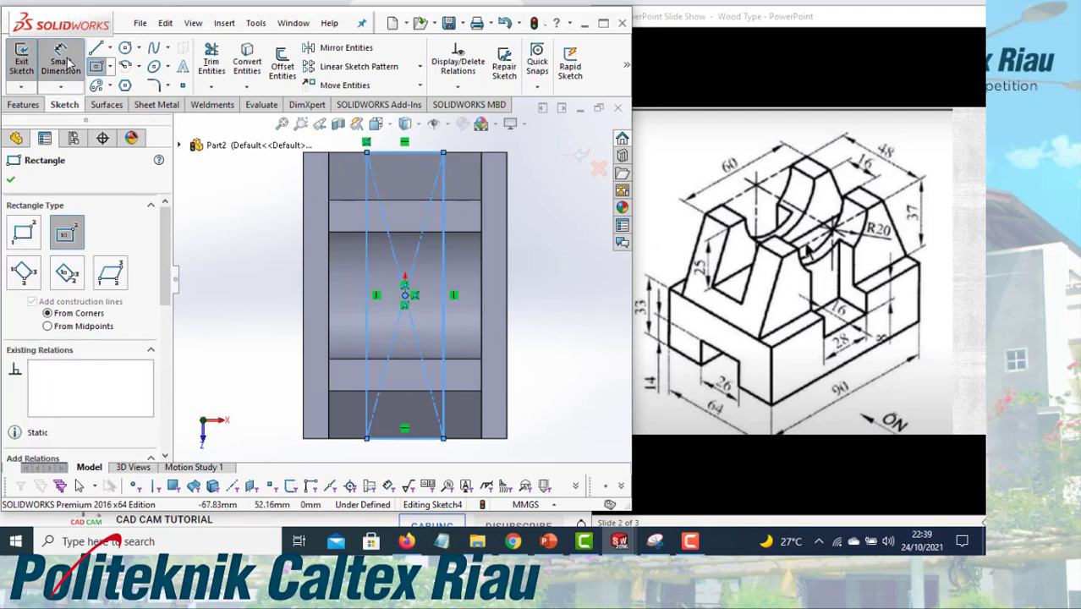
left_click(403, 167)
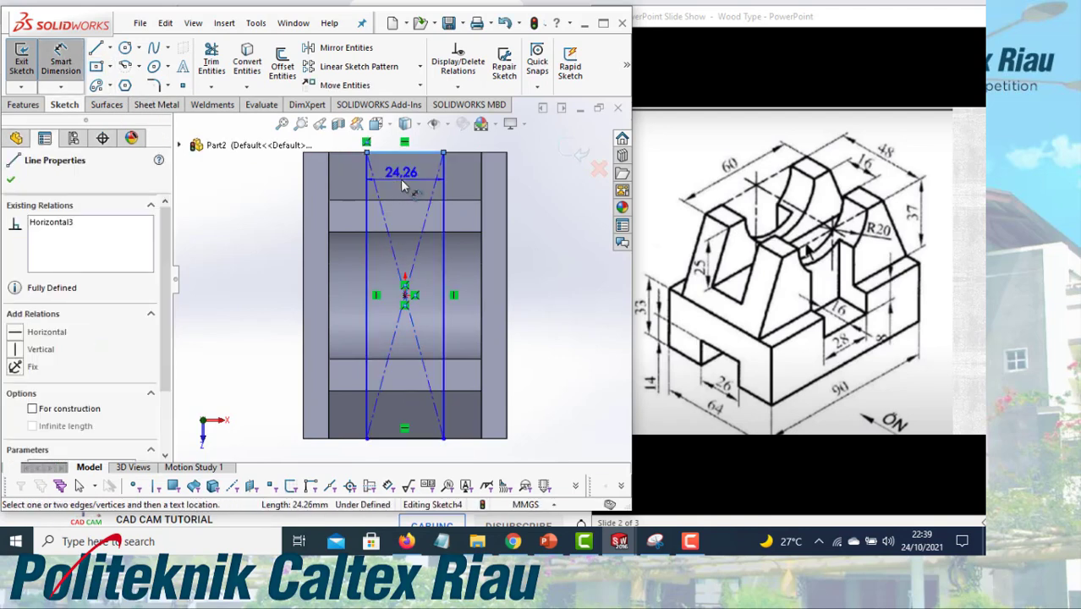
left_click(403, 182)
type("16")
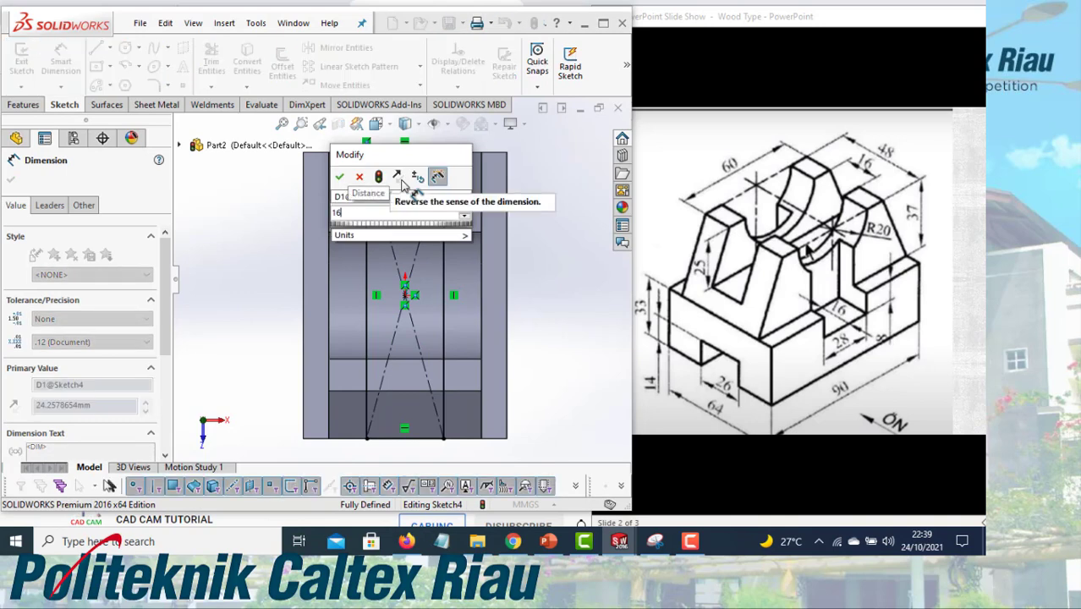
key("Return")
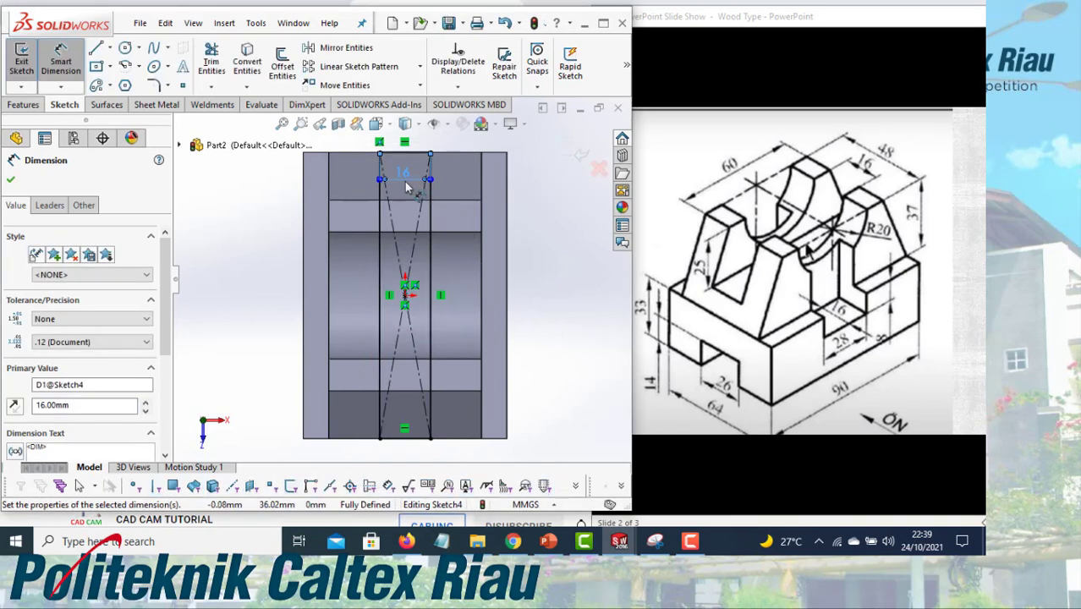
Cut-extrude the centred rectangle Blind to a depth of 25 mm, making a lengthwise slot through the upper body
left_click(22, 104)
left_click(377, 124)
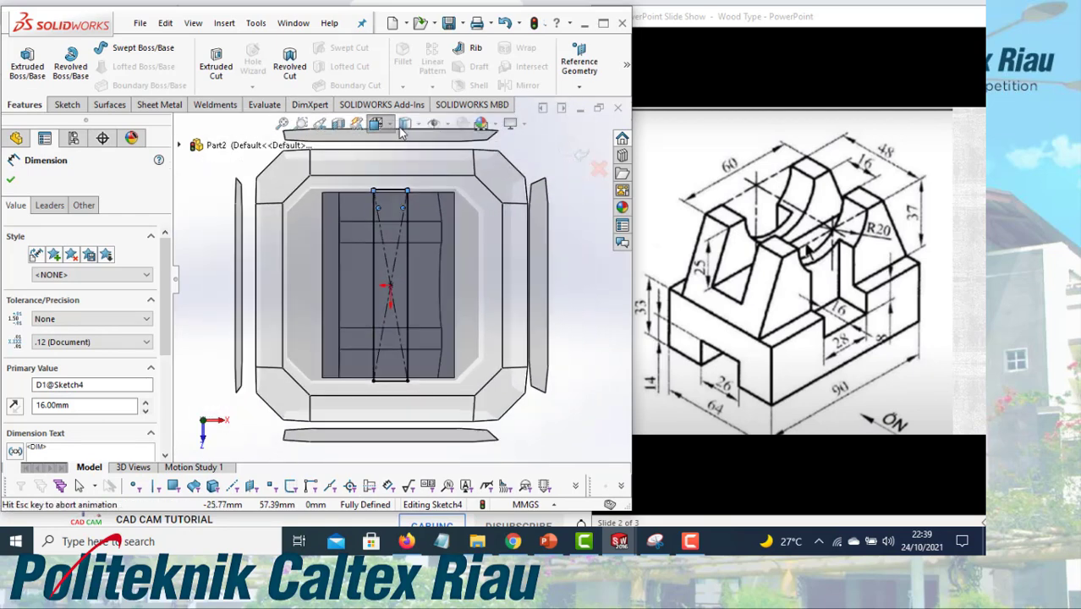
left_click(438, 128)
left_click(380, 126)
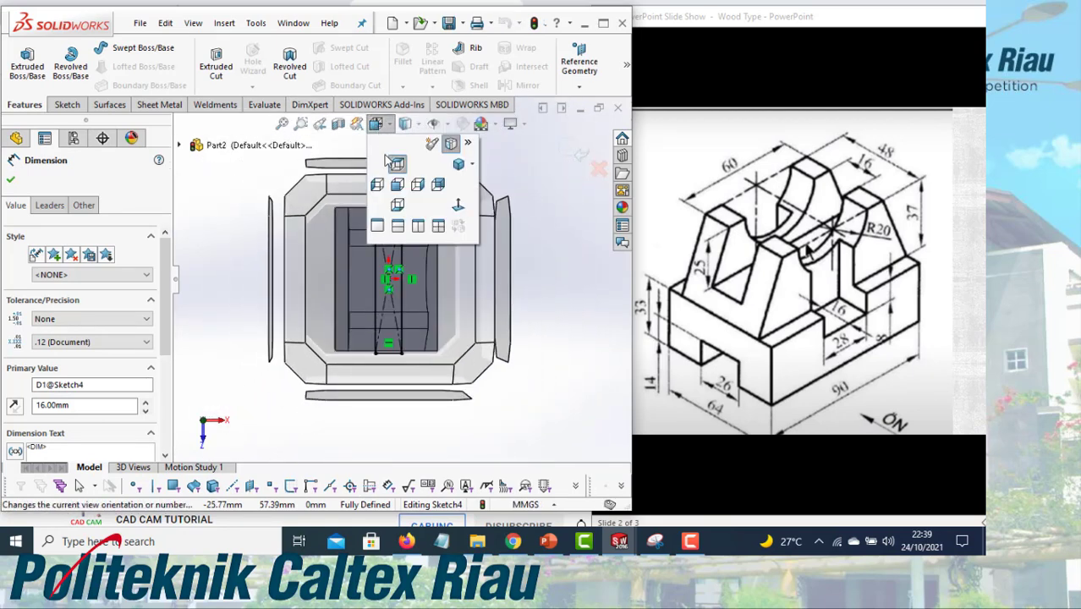
left_click(455, 162)
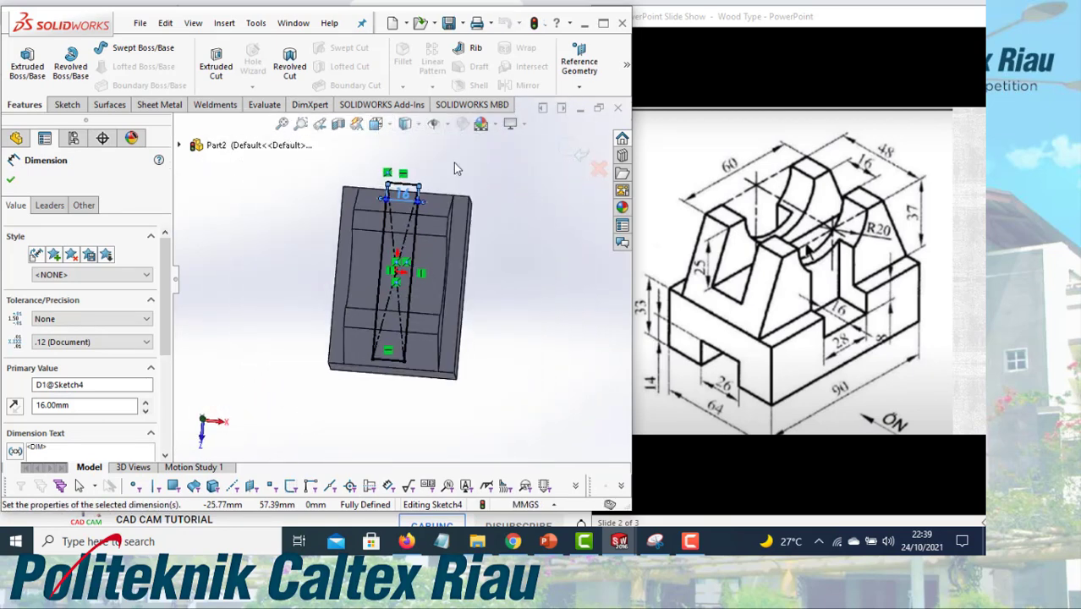
left_click(216, 72)
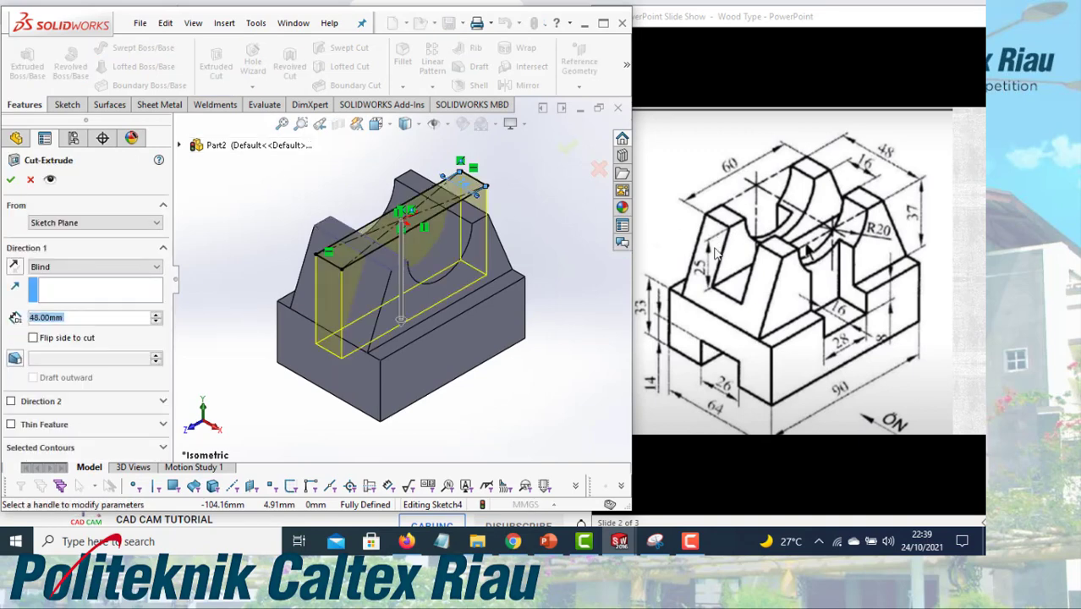
type("25")
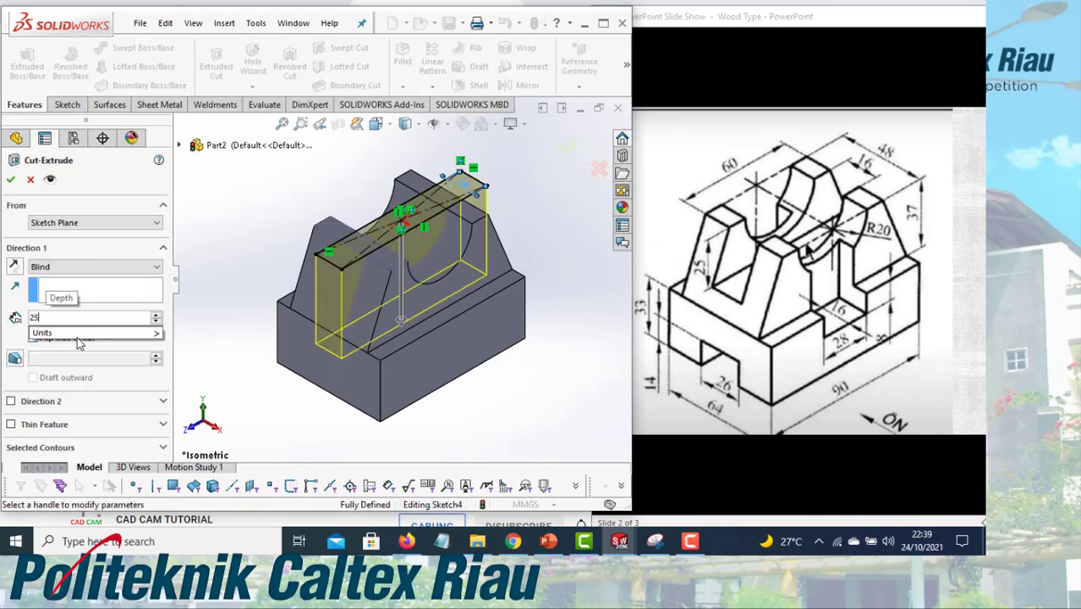
key("Return")
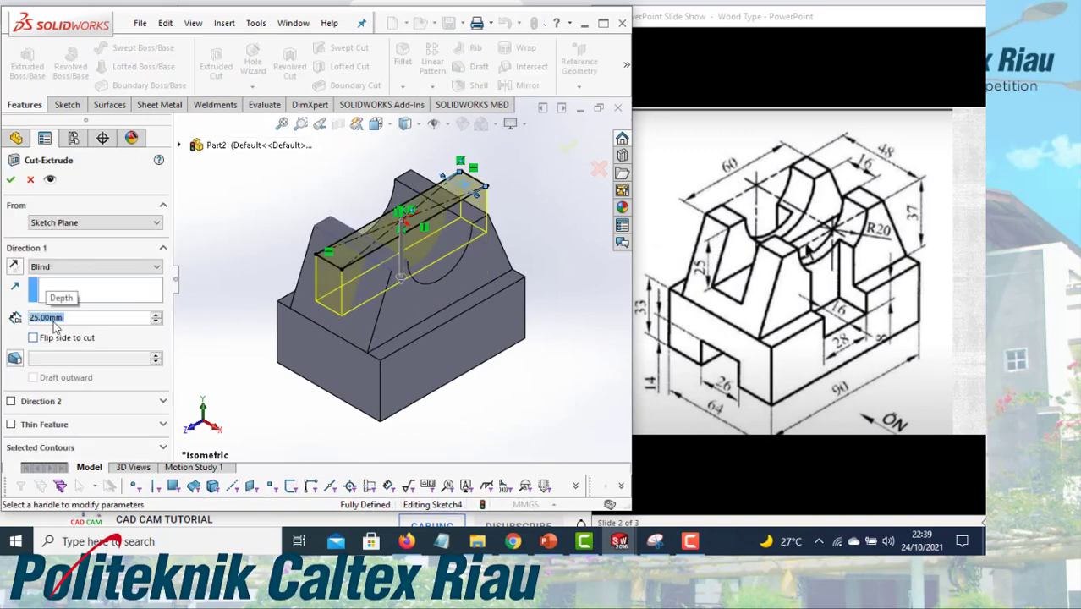
left_click(11, 181)
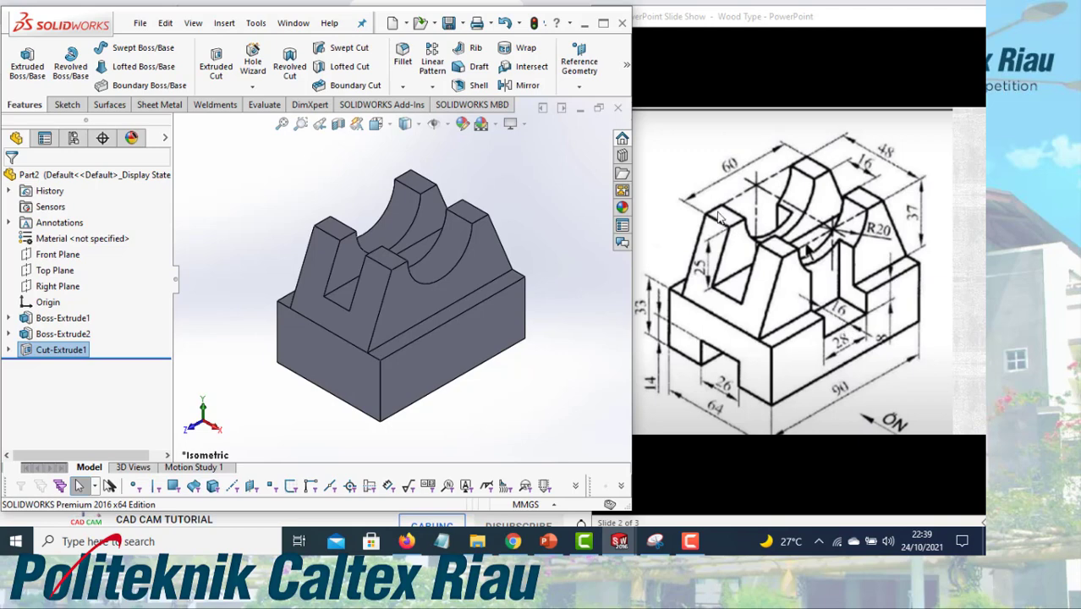
On the upper body's top face, sketch two corner rectangles starting on the base's opposite long edges, the first about 20 mm long
left_click(391, 258)
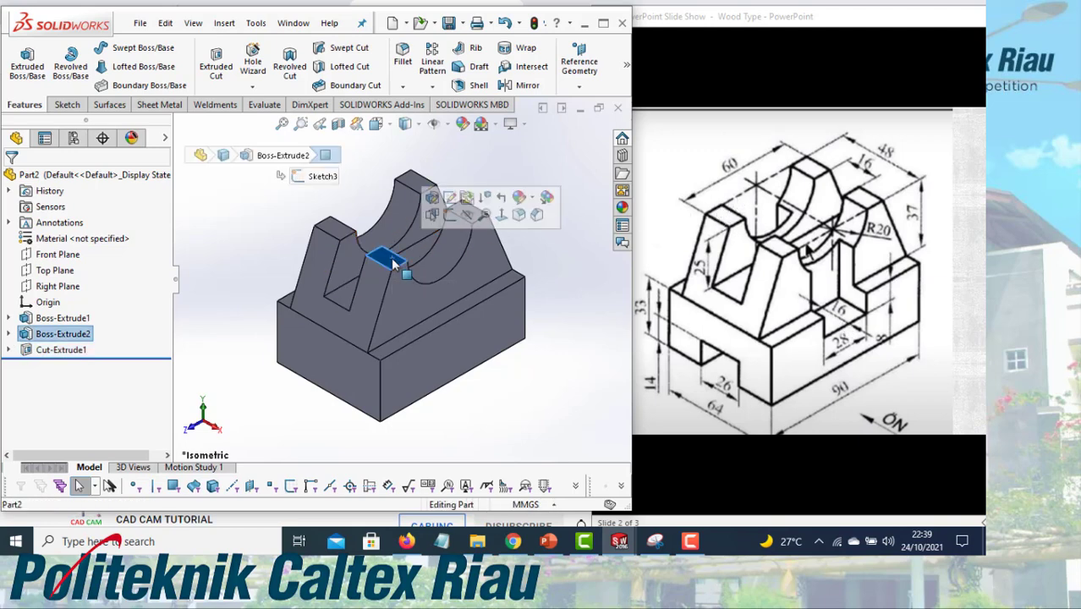
left_click(449, 216)
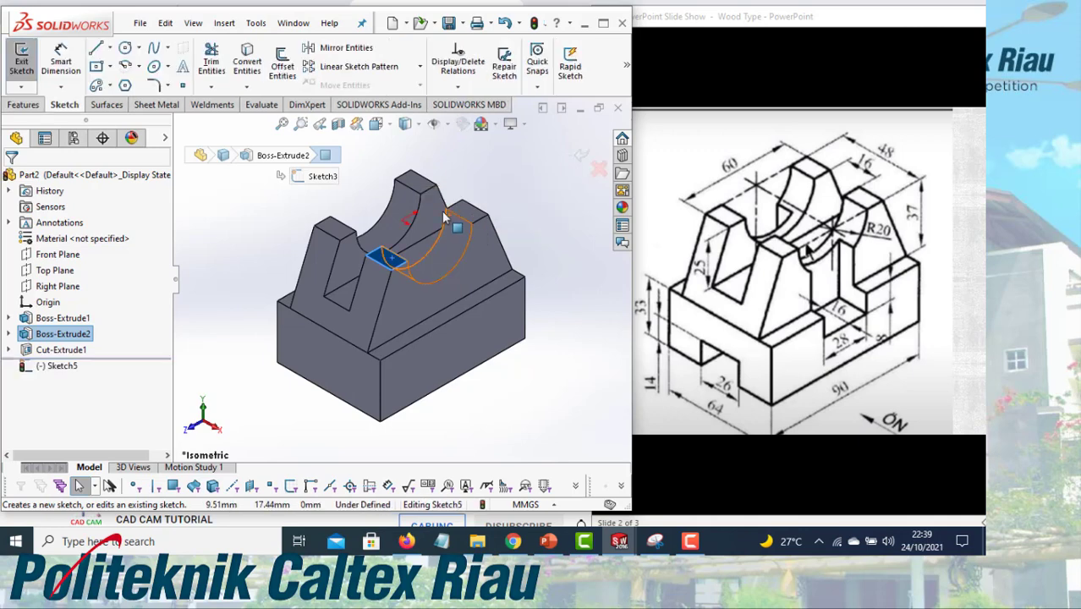
left_click(109, 67)
left_click(112, 89)
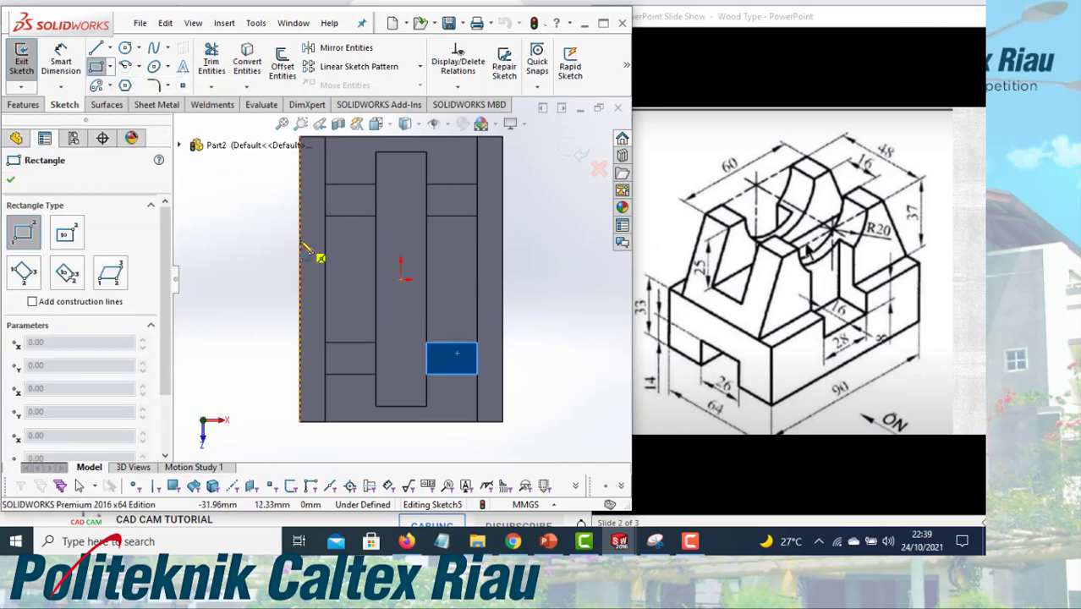
left_click(335, 306)
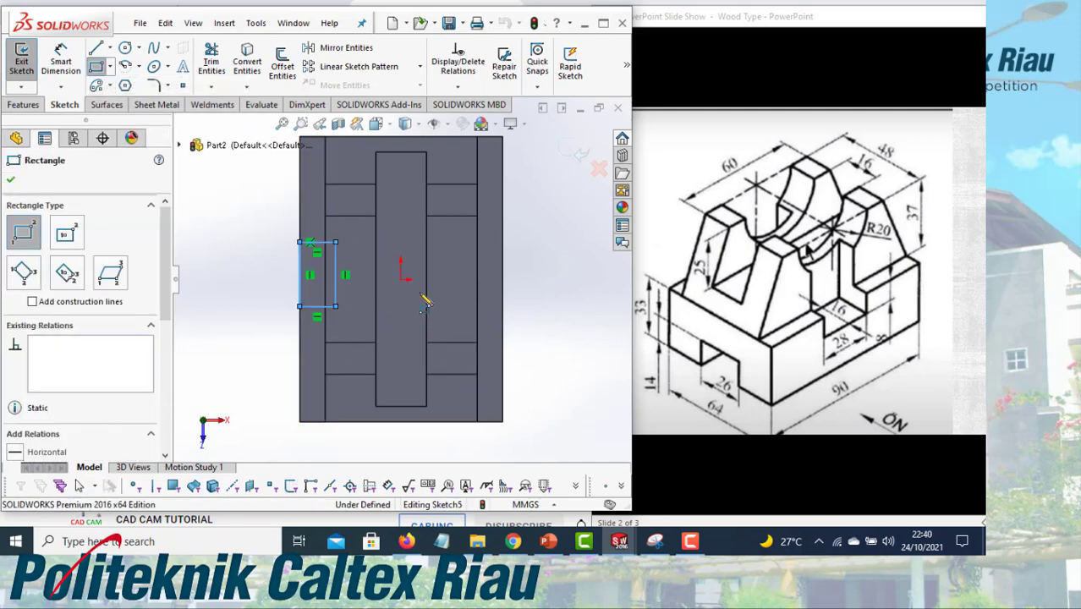
left_click(503, 243)
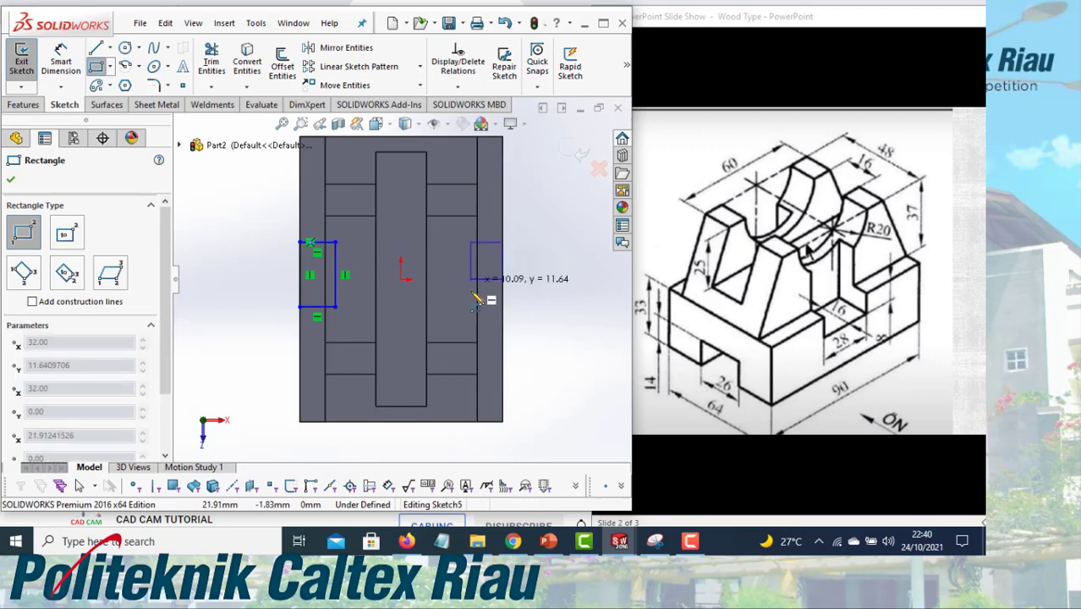
left_click(462, 311)
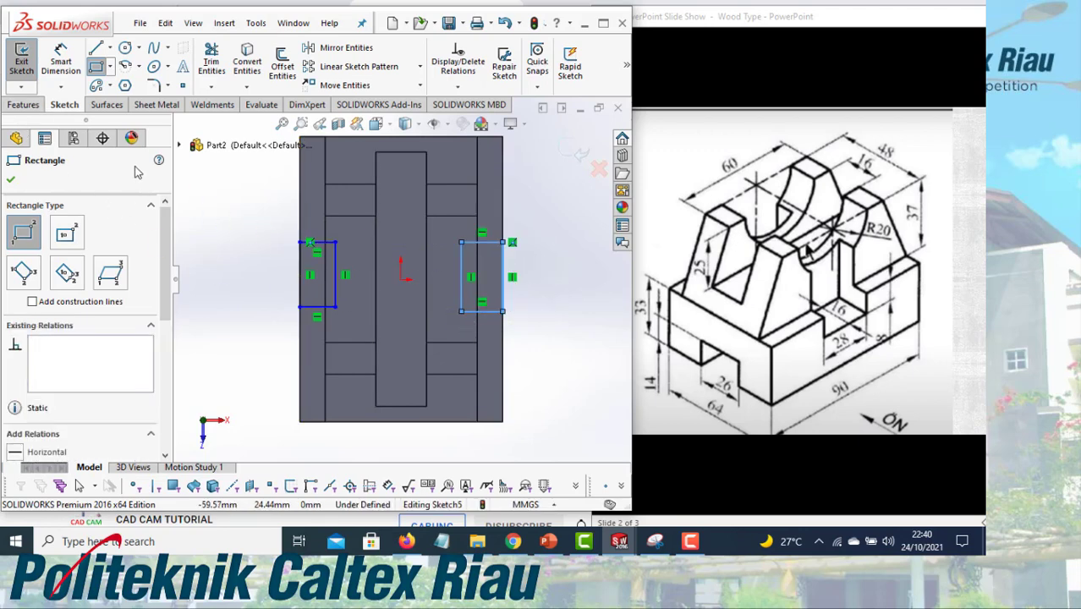
left_click(10, 181)
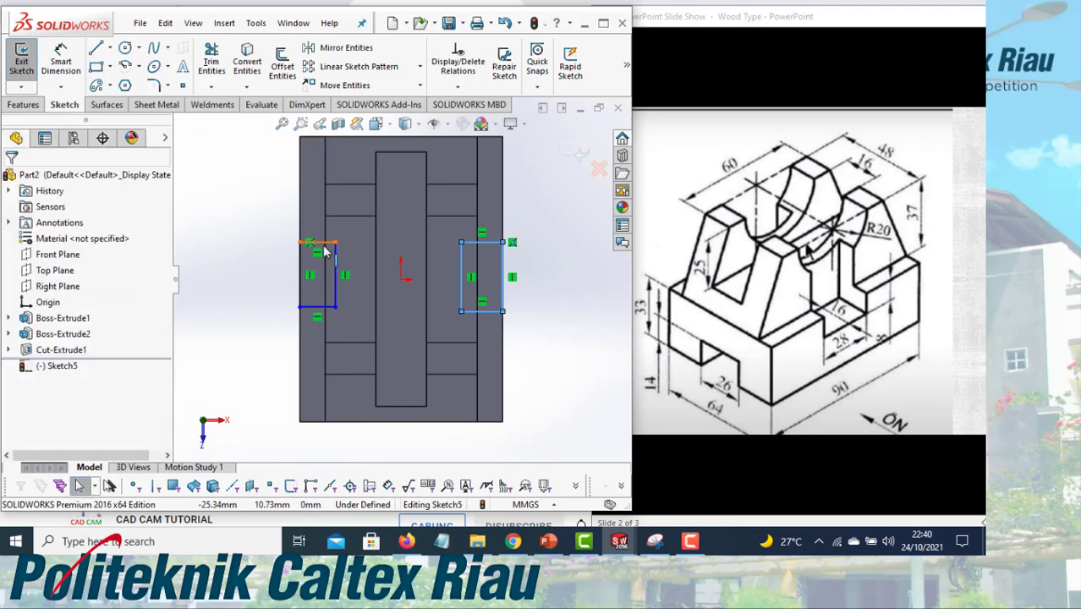
Dimension the first rectangle's side along the base's long edge and set it to 28 mm
left_click(61, 63)
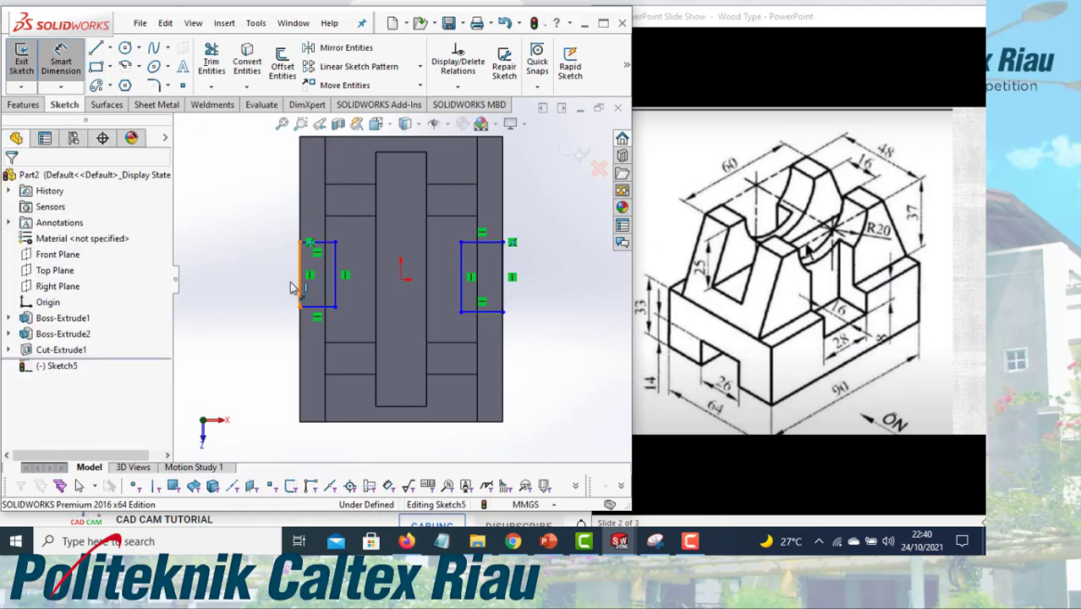
left_click(301, 285)
left_click(275, 286)
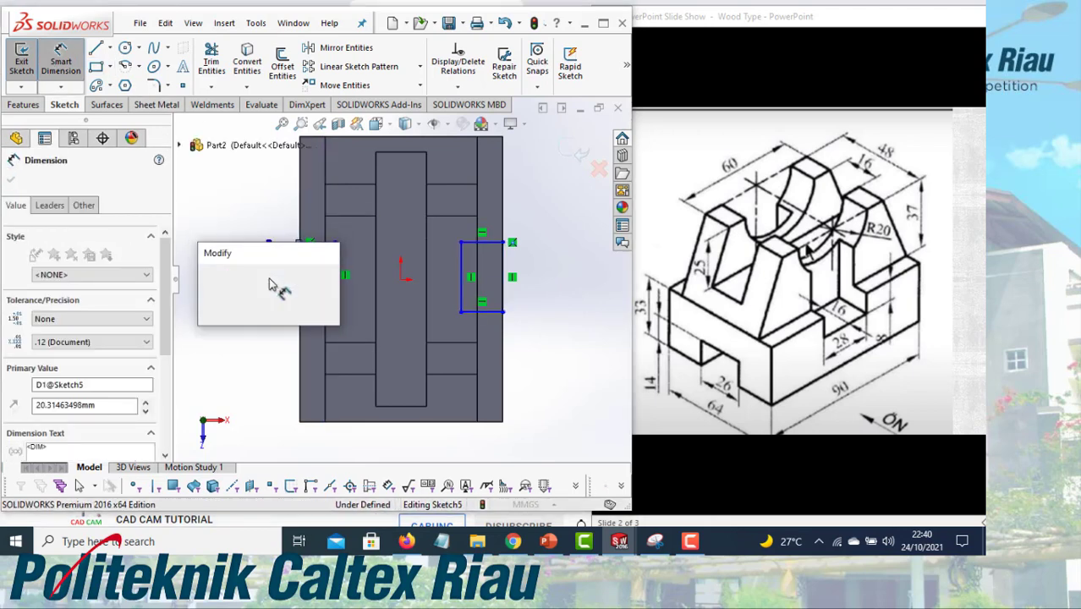
type("28")
key("Return")
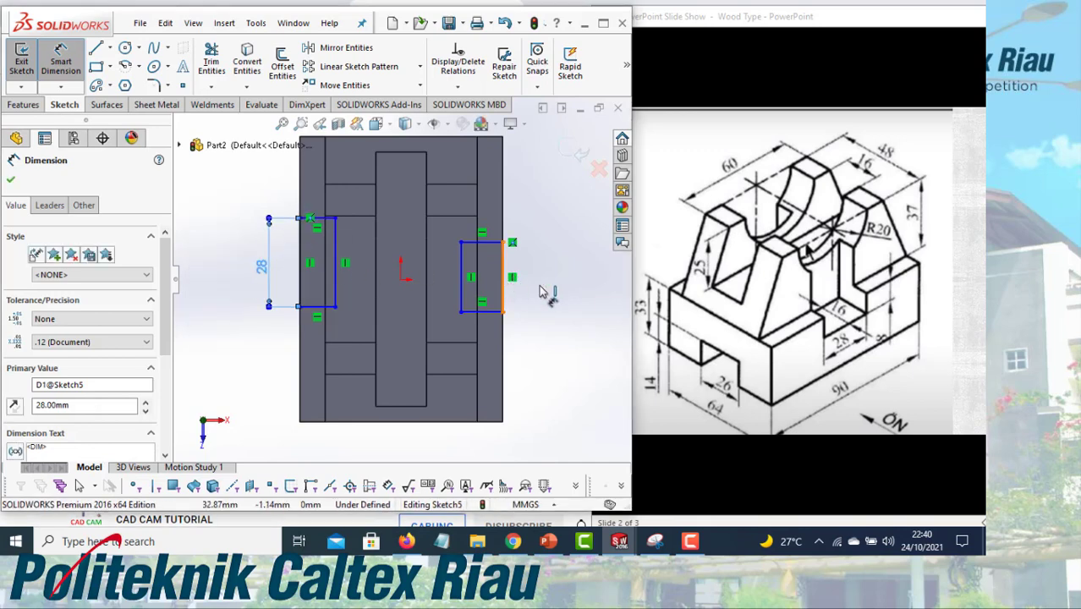
Dimension the second rectangle's side along the base's opposite long edge and set it to 28 mm
left_click(505, 287)
left_click(545, 293)
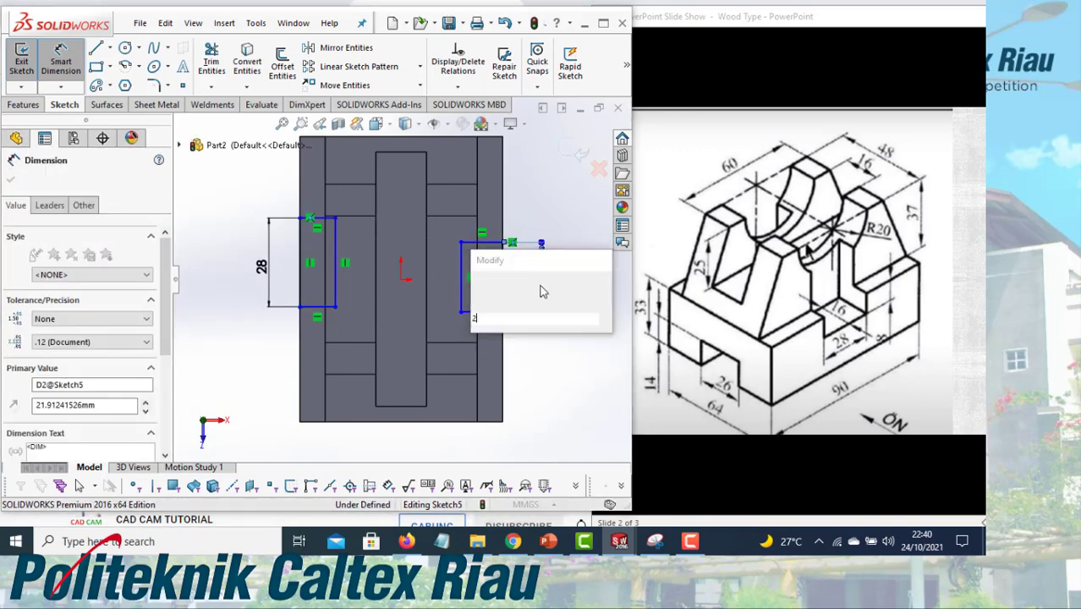
type("28")
key("Return")
Dimension the widths of both rectangles, perpendicular to the base's long edges, and set each to 16 mm
left_click(497, 313)
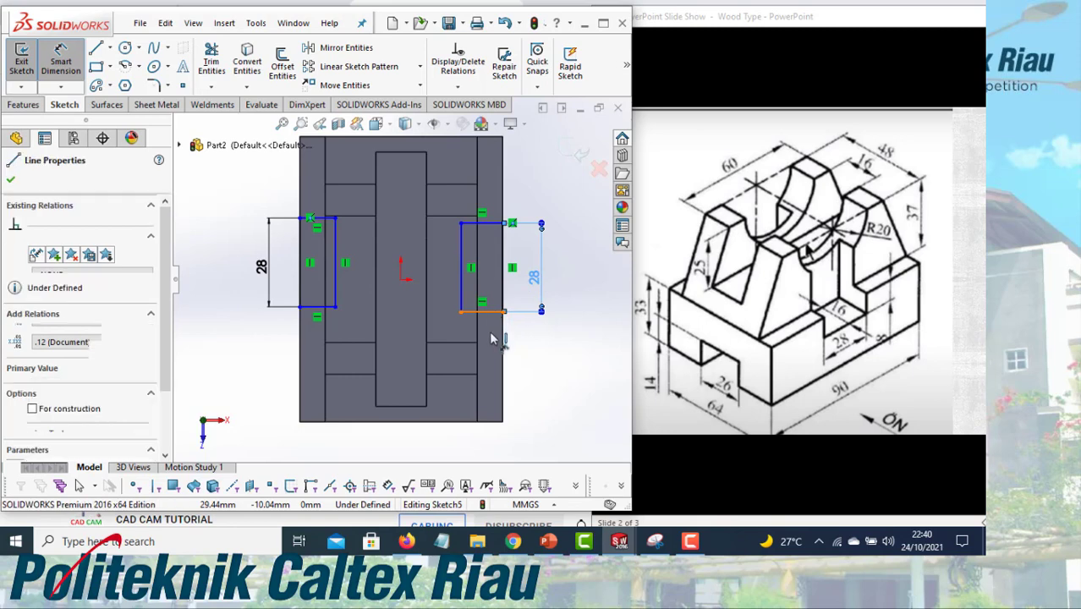
left_click(494, 337)
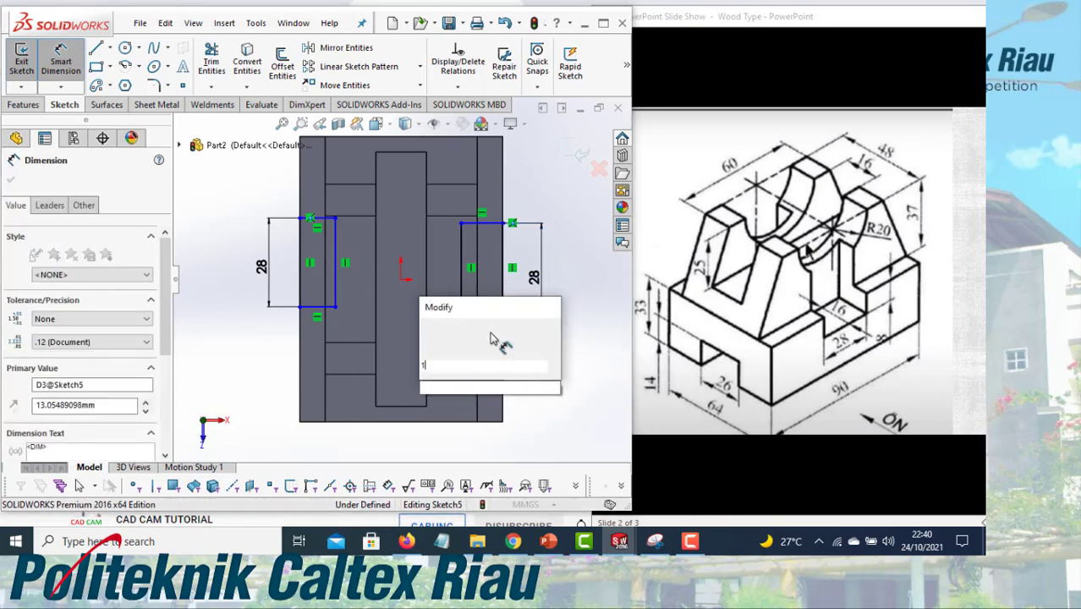
type("16")
key("Return")
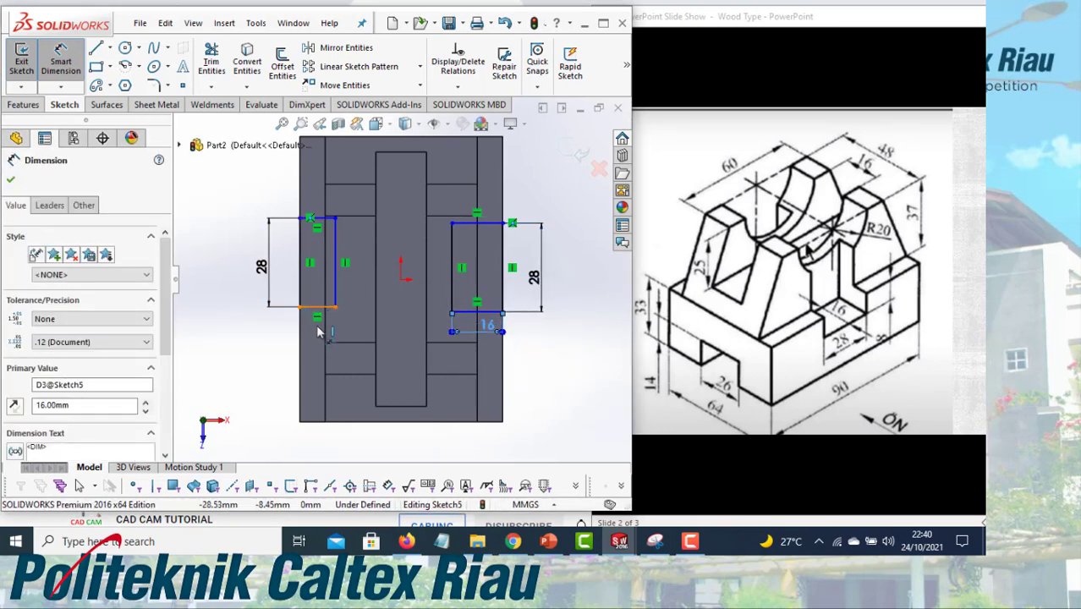
left_click(311, 311)
left_click(311, 342)
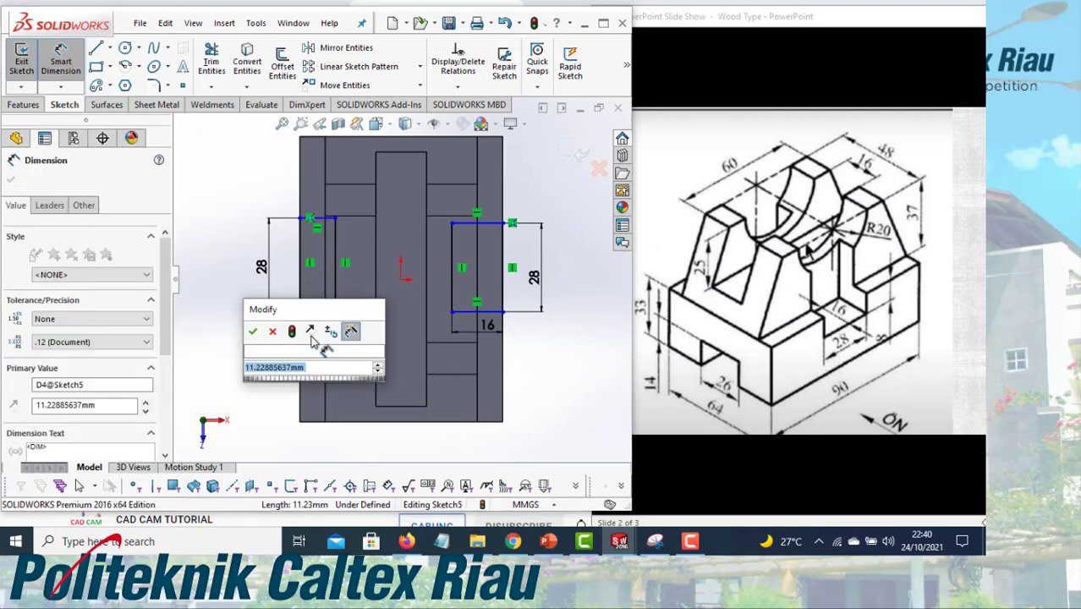
type("16")
key("Return")
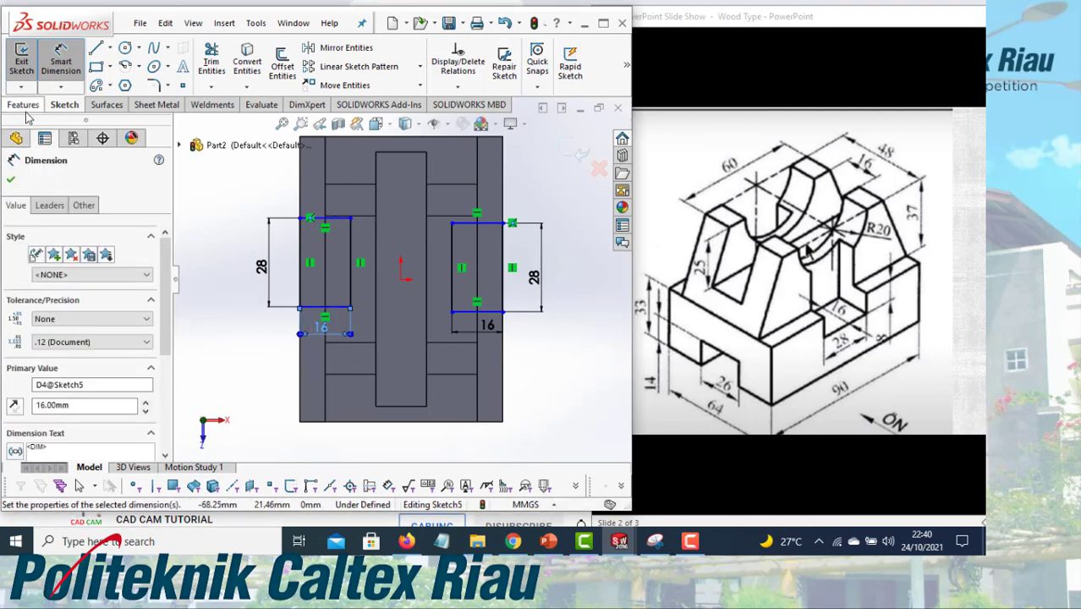
left_click(11, 179)
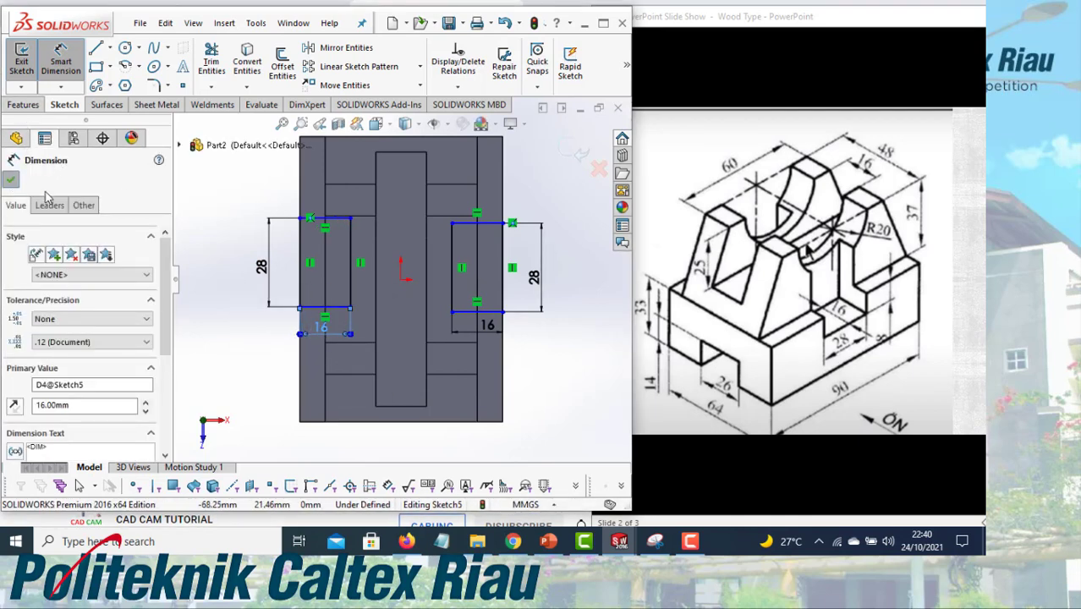
Add a Horizontal relation between the origin and the midpoint of the first rectangle's outer side
left_click(300, 264)
key("Escape")
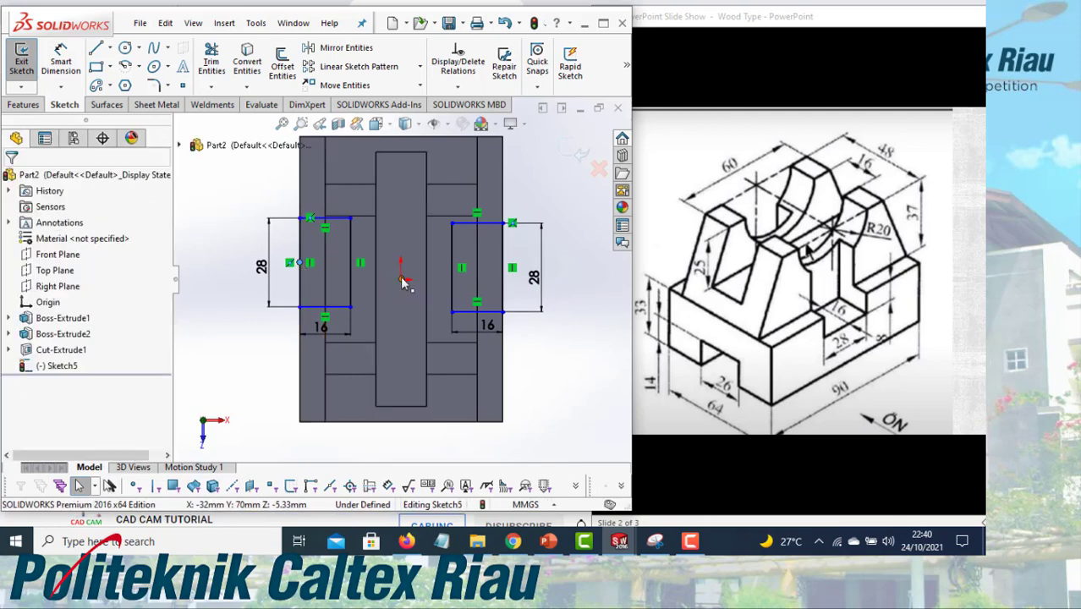
left_click(402, 279)
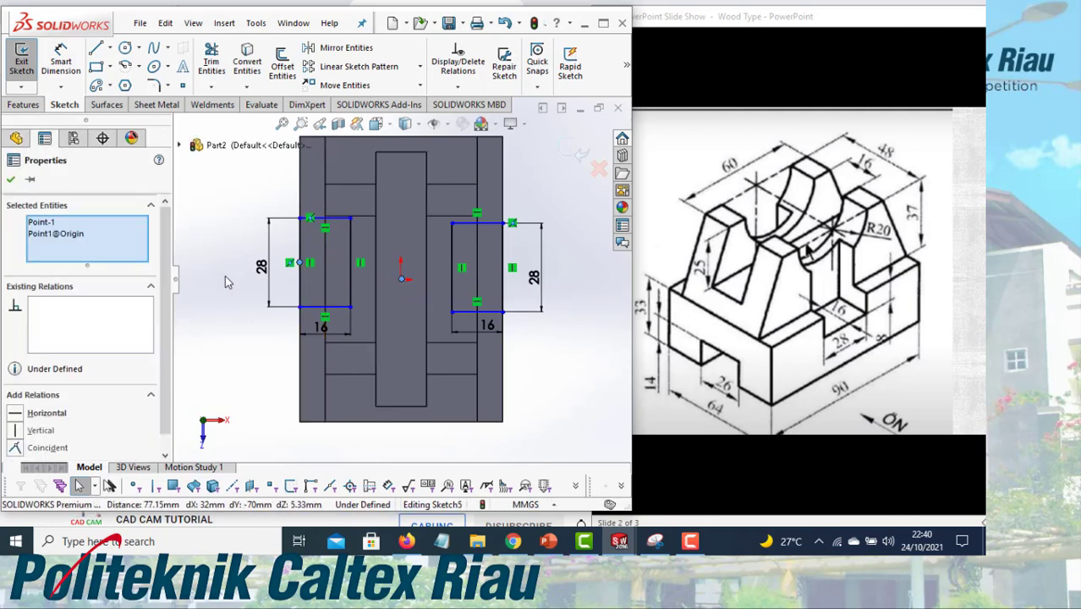
left_click(21, 414)
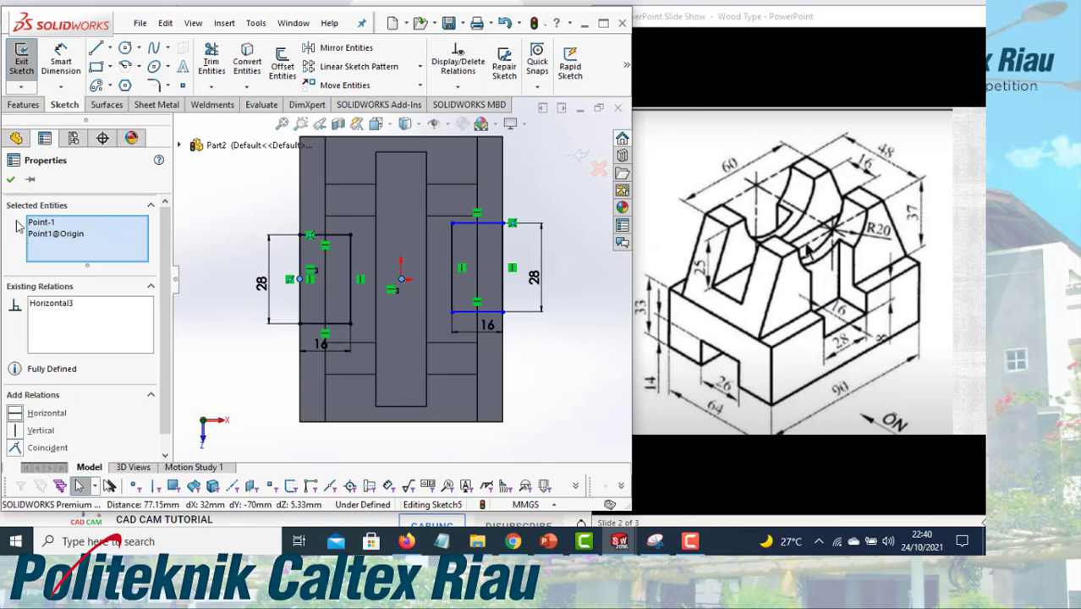
left_click(12, 176)
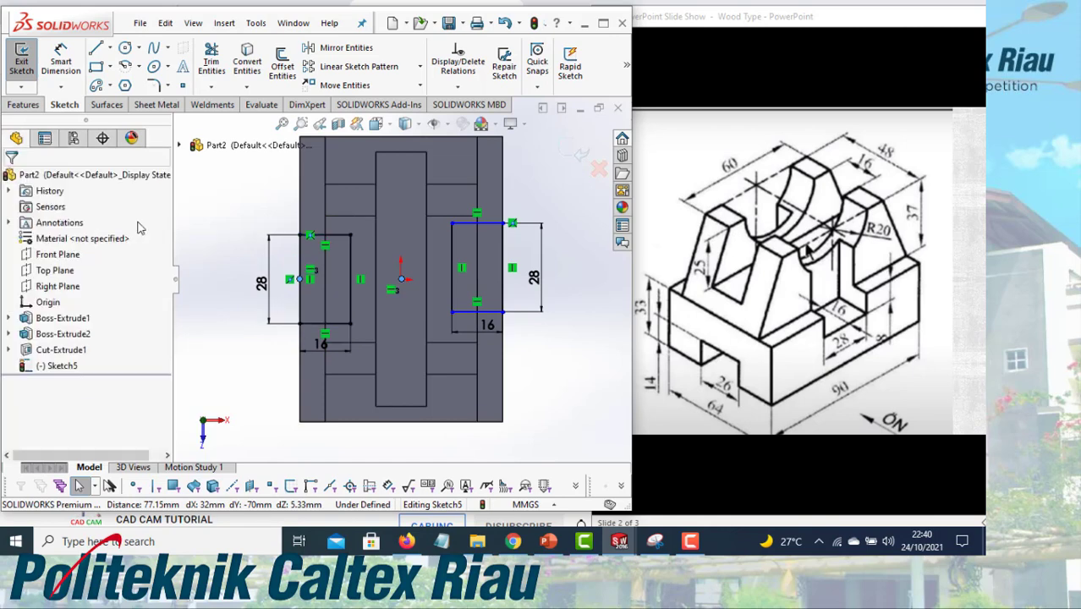
Add a Horizontal relation between the origin and the midpoint of the second rectangle's outer side, and check it
left_click(503, 269)
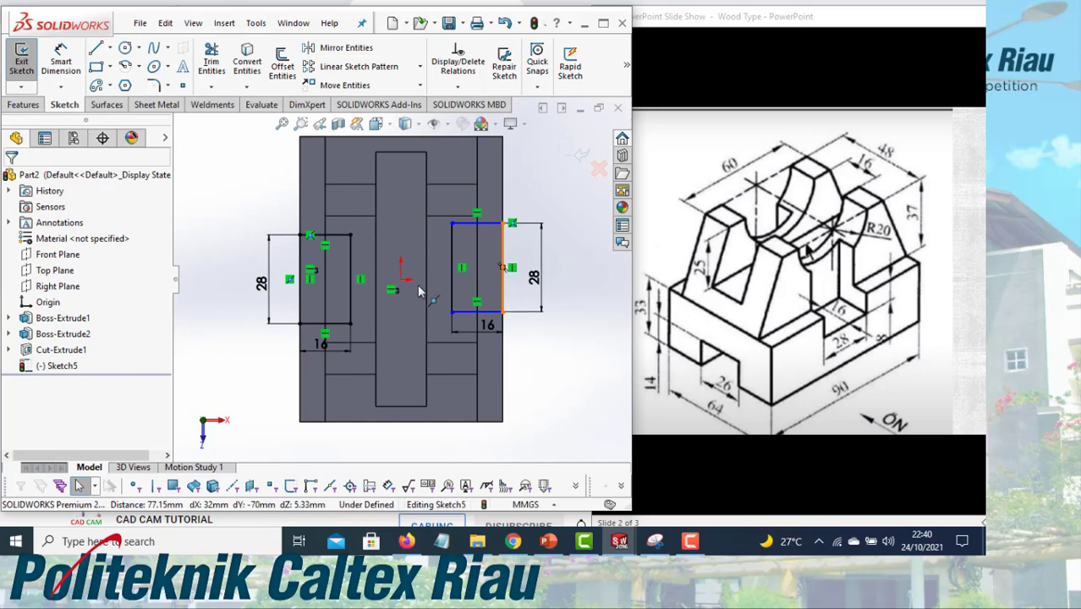
left_click(401, 280)
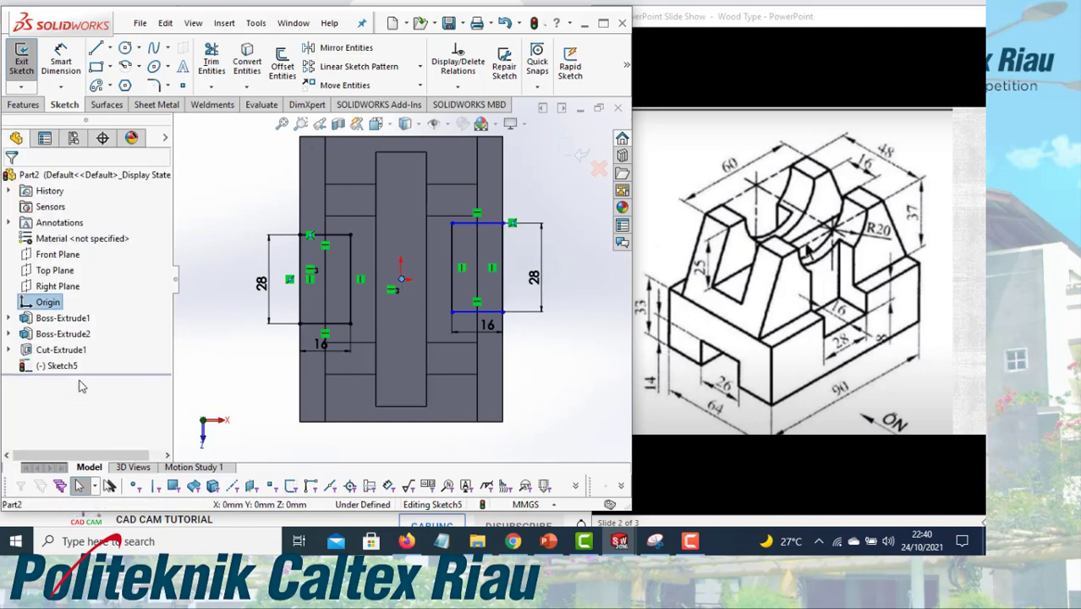
left_click(503, 269, "ctrl")
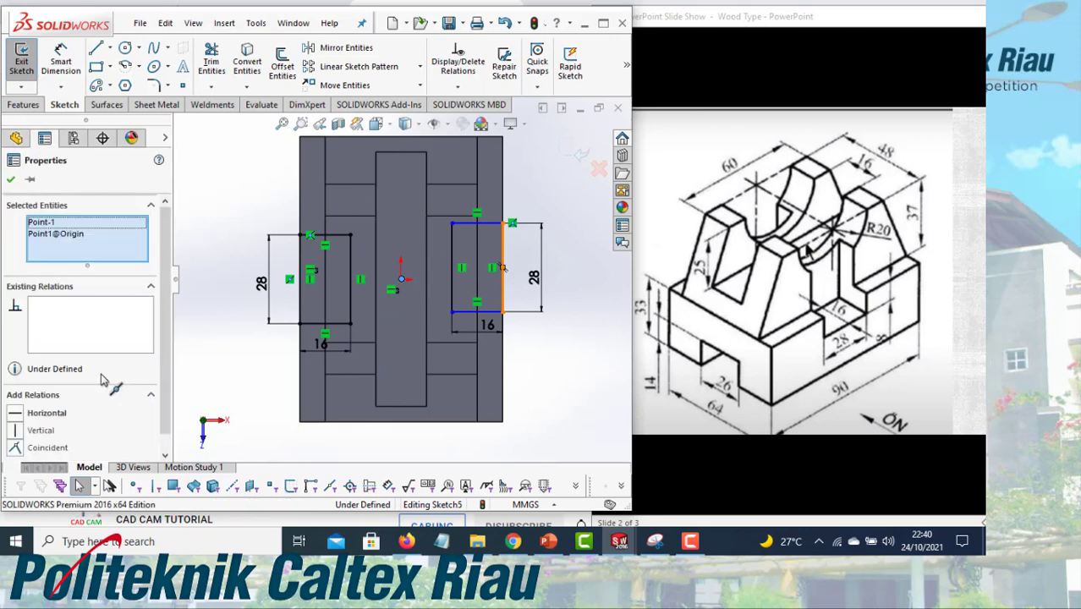
left_click(18, 414)
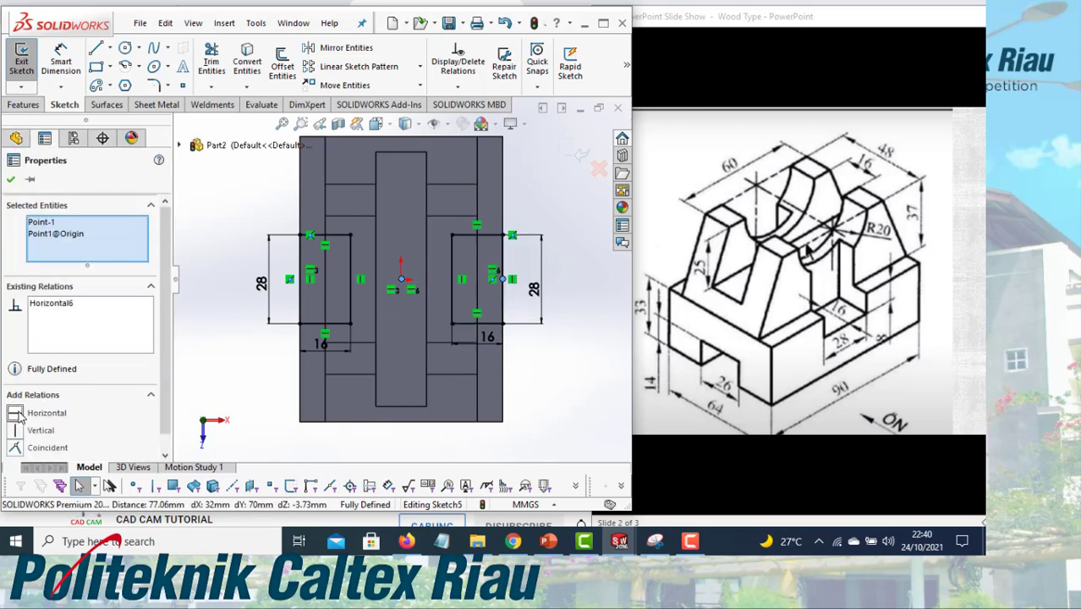
left_click(403, 278, "ctrl")
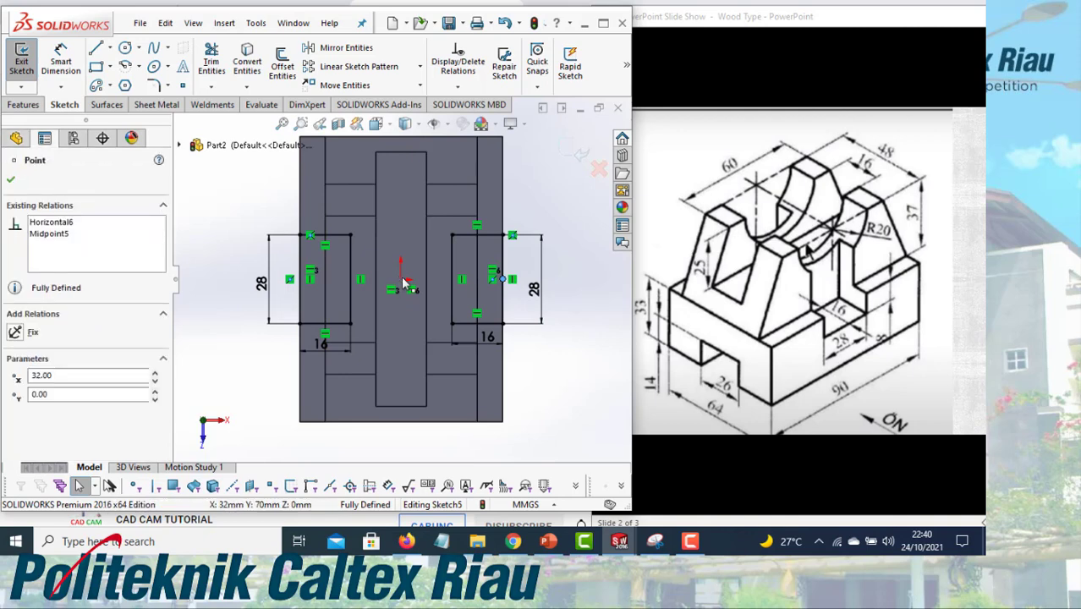
key("Escape")
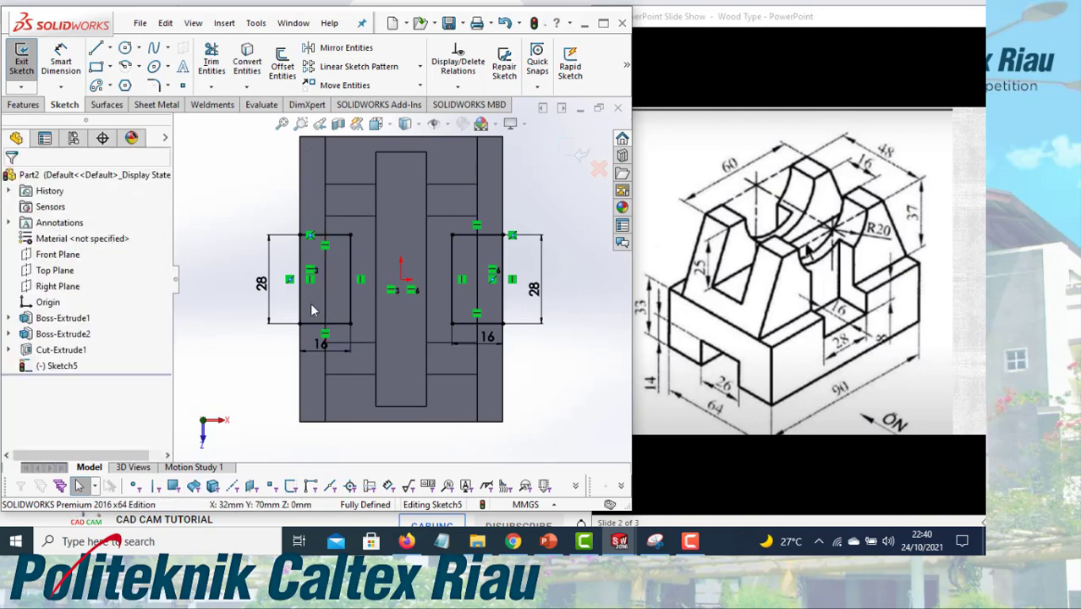
left_click(403, 281)
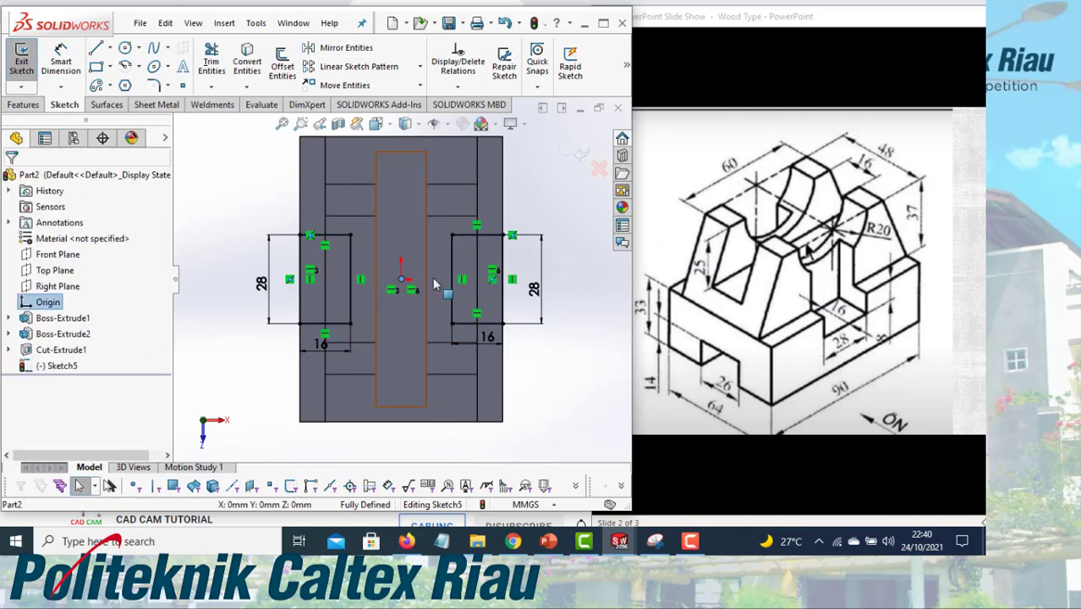
left_click(503, 280, "ctrl")
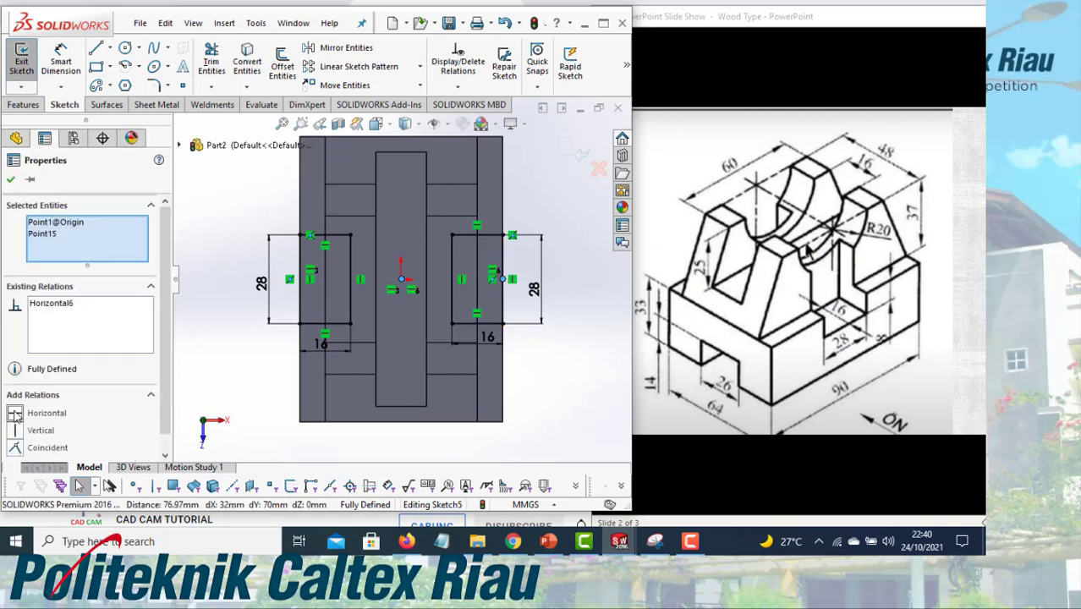
left_click(11, 180)
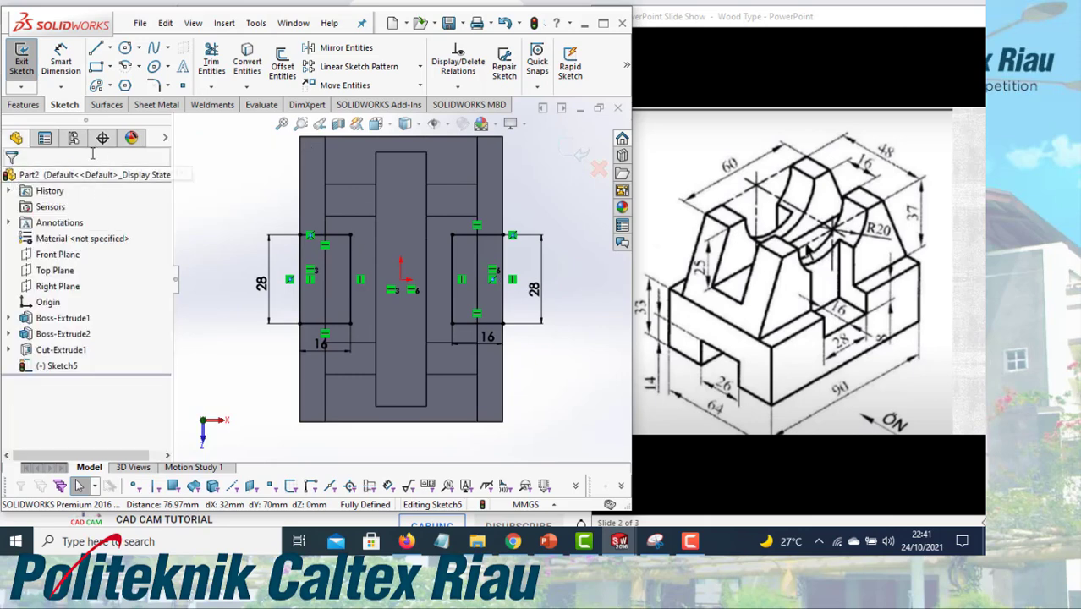
Cut-extrude both rectangles Blind to a depth of 37+8 mm, forming the side recesses down into the base
left_click(25, 105)
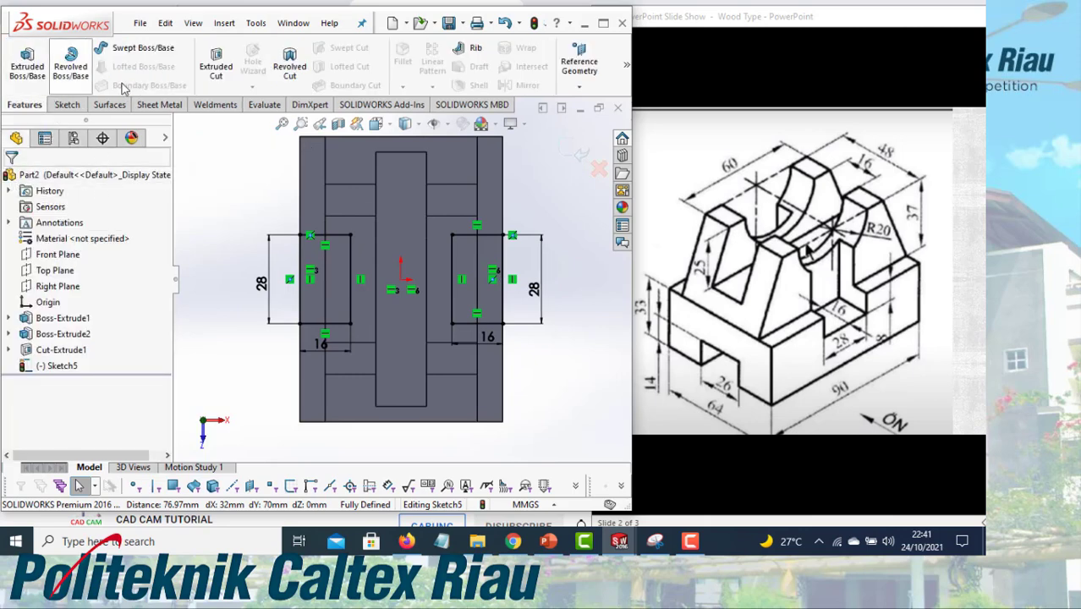
left_click(218, 66)
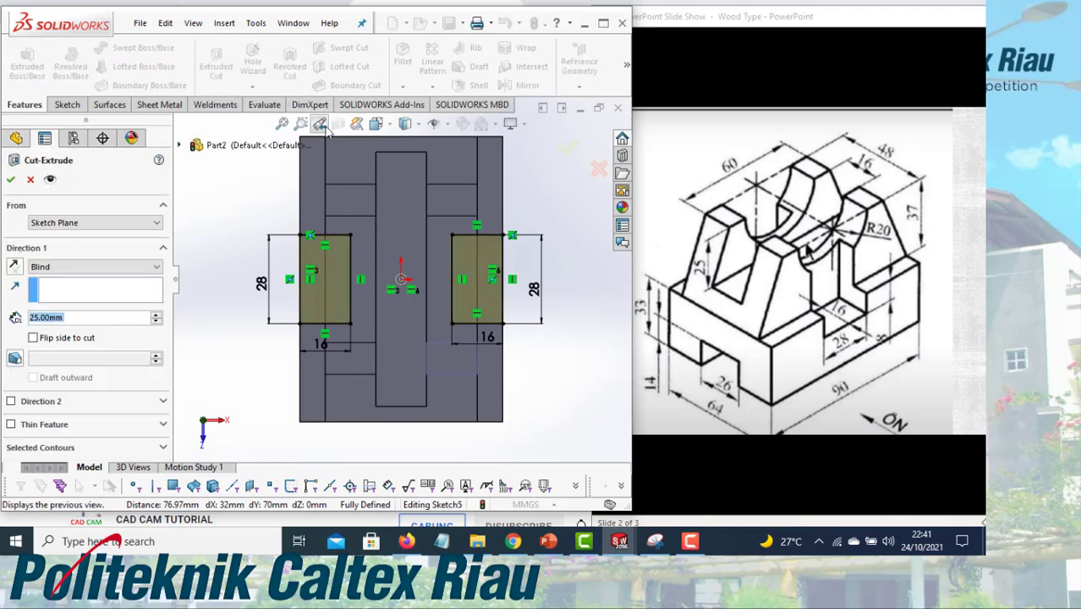
left_click(390, 124)
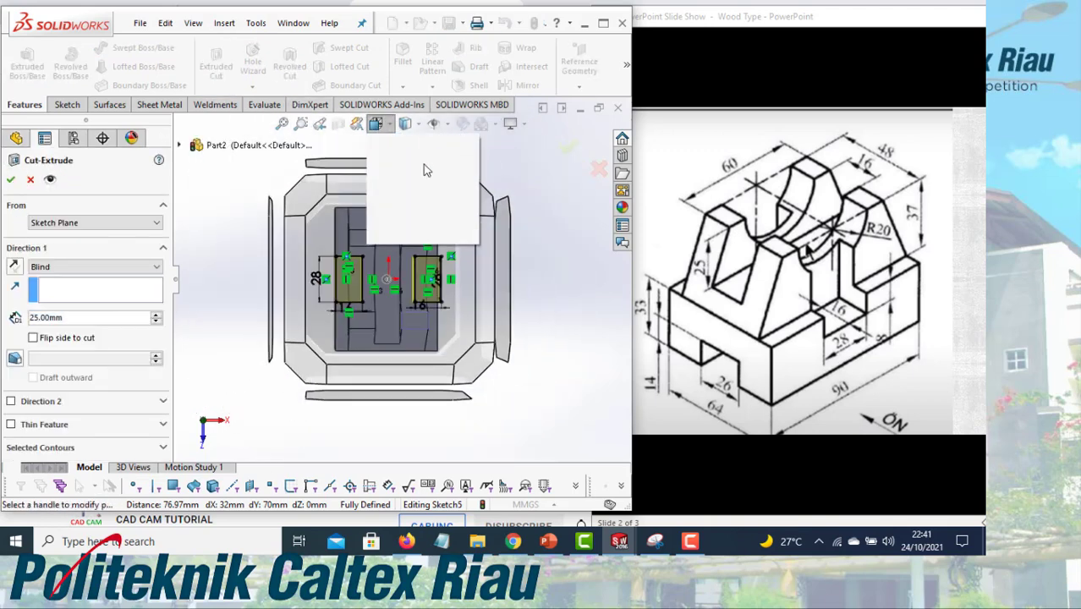
left_click(454, 166)
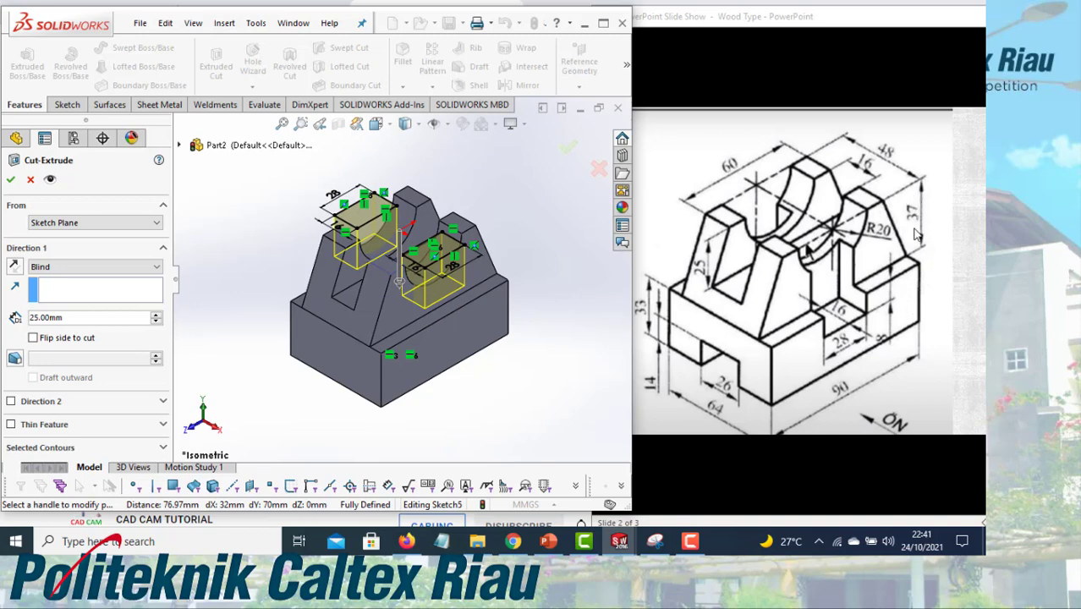
double_click(76, 319)
type("3")
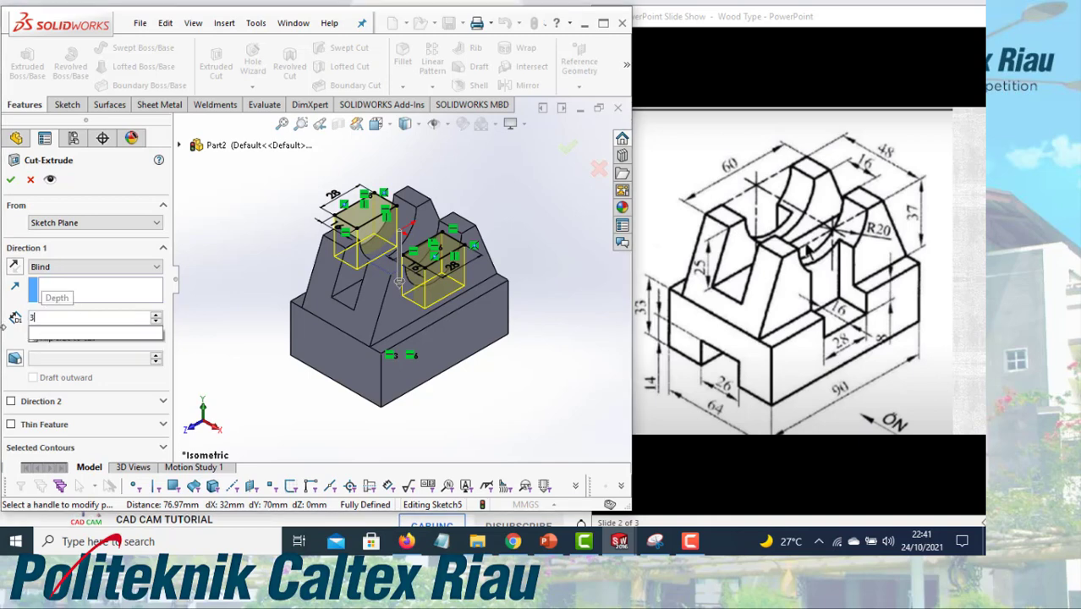
type("7+8")
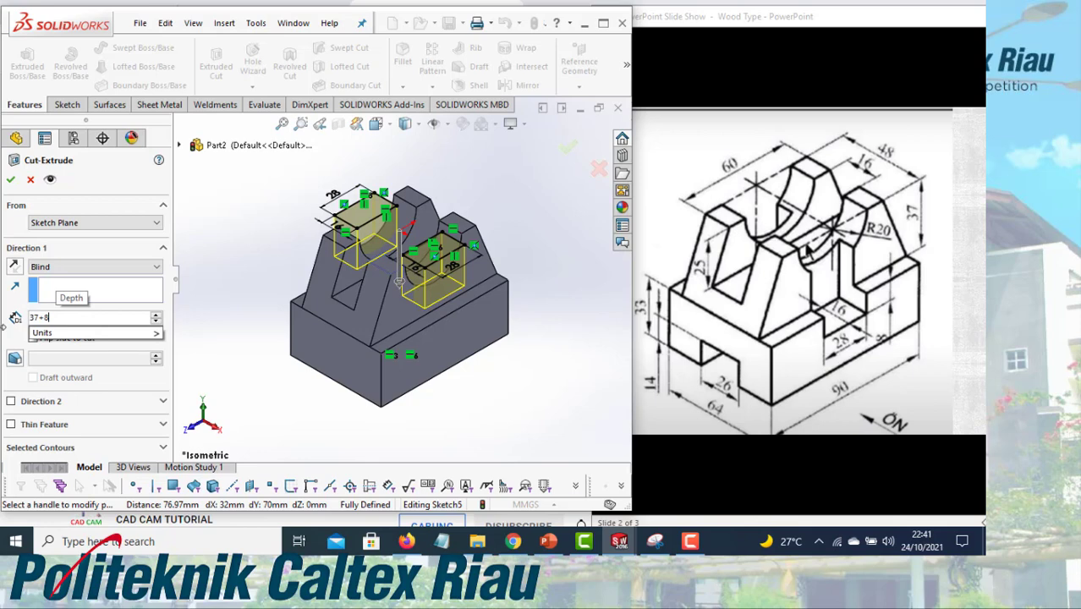
key("Return")
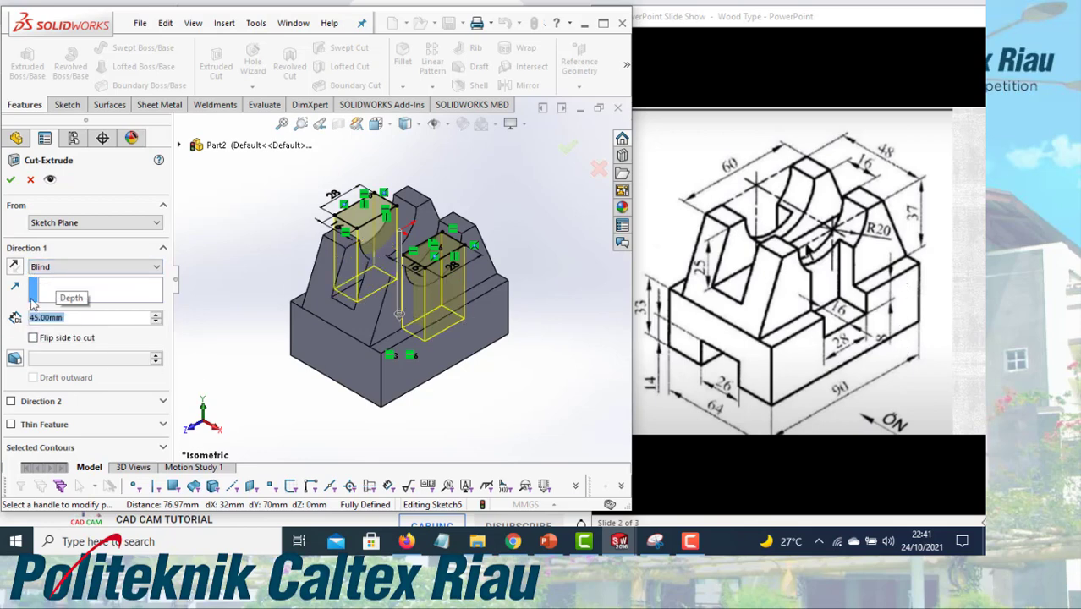
left_click(10, 180)
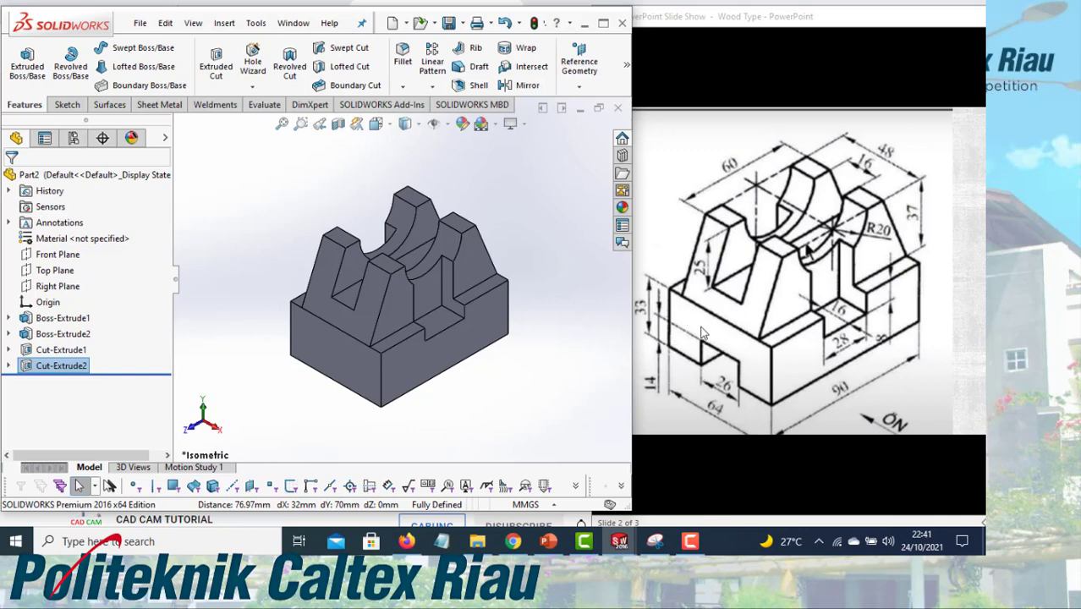
On the base's front end face, sketch a corner rectangle about 22 mm wide and 15 mm high, standing on the lower edge around the origin
left_click(322, 352)
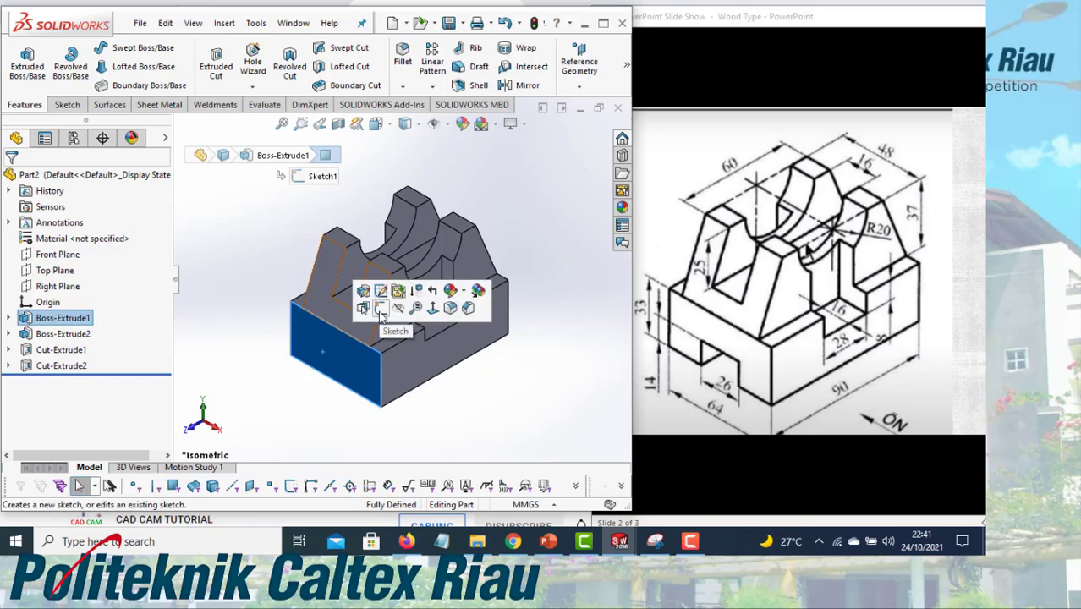
left_click(387, 310)
key("space")
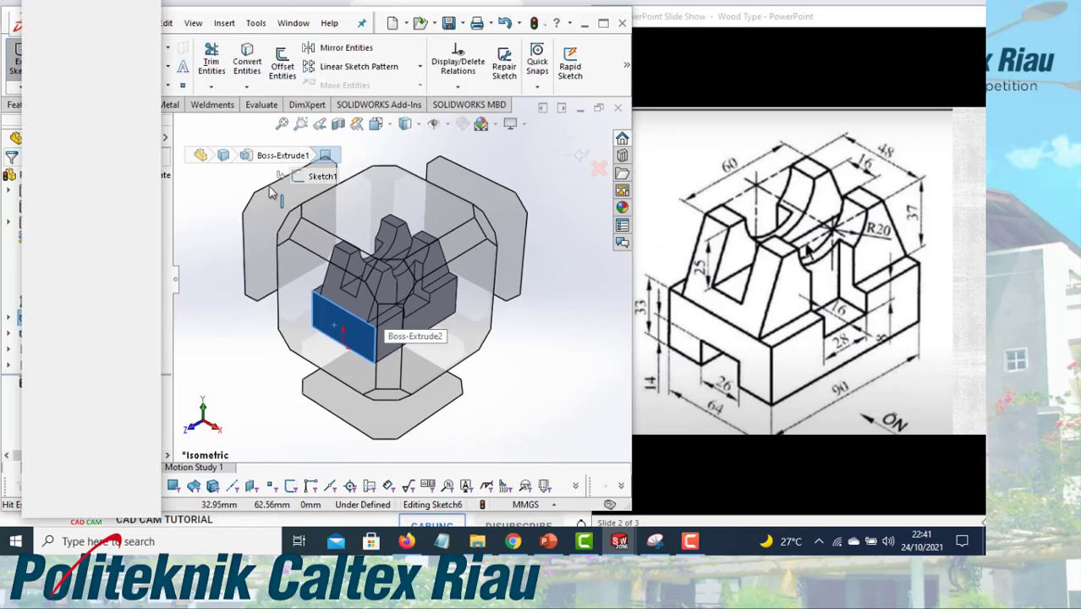
left_click(151, 53)
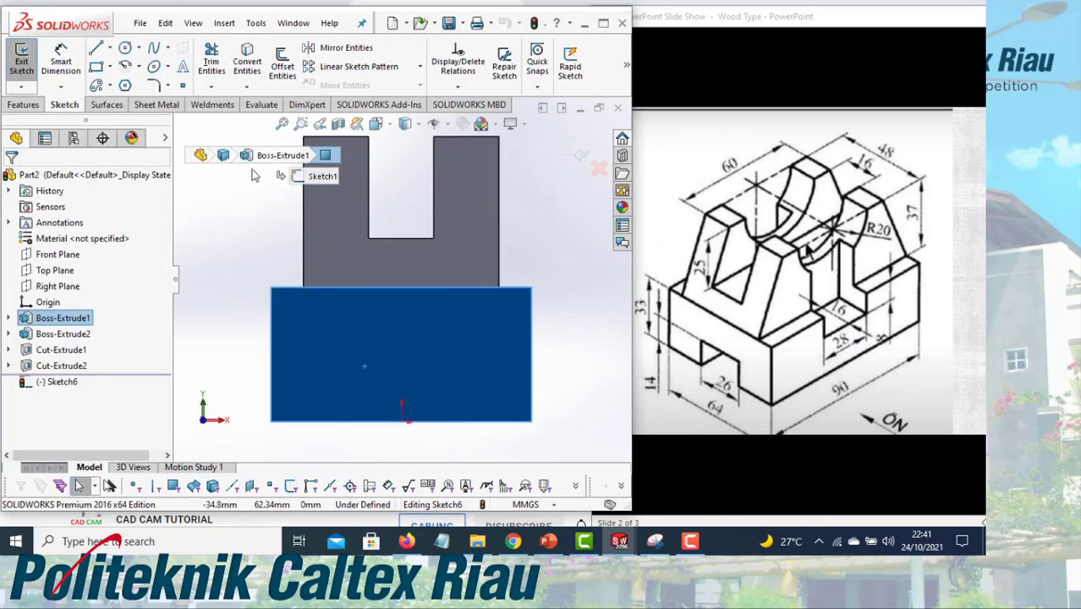
left_click(111, 68)
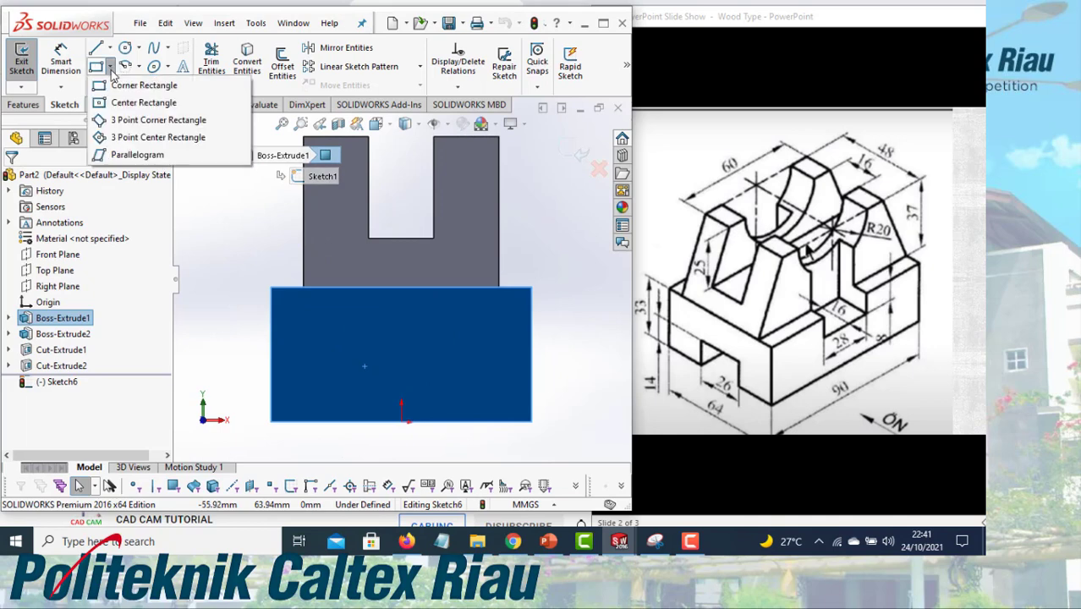
left_click(127, 85)
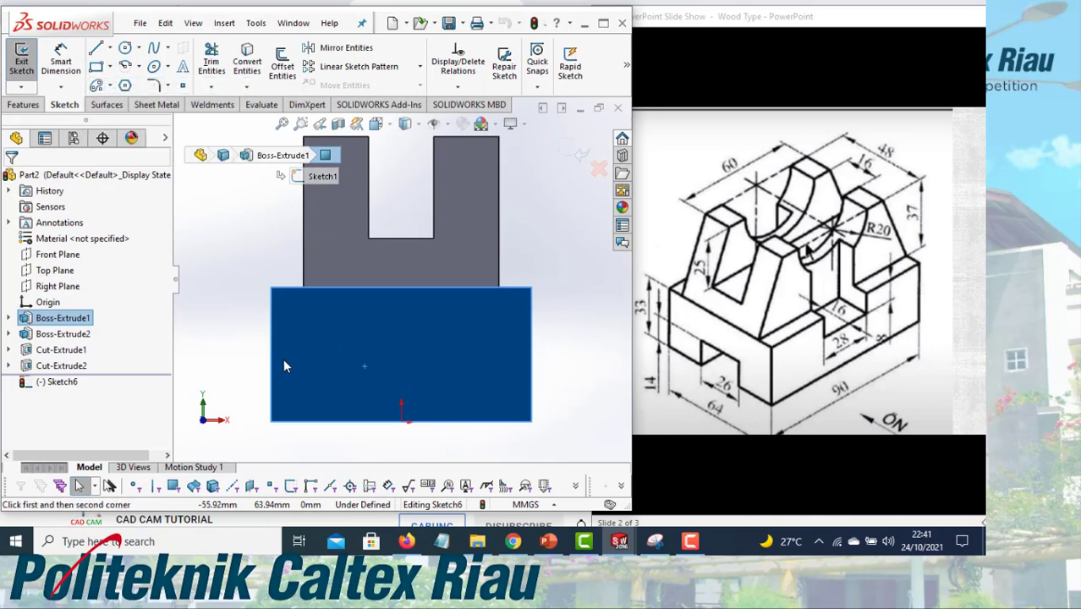
left_click(356, 421)
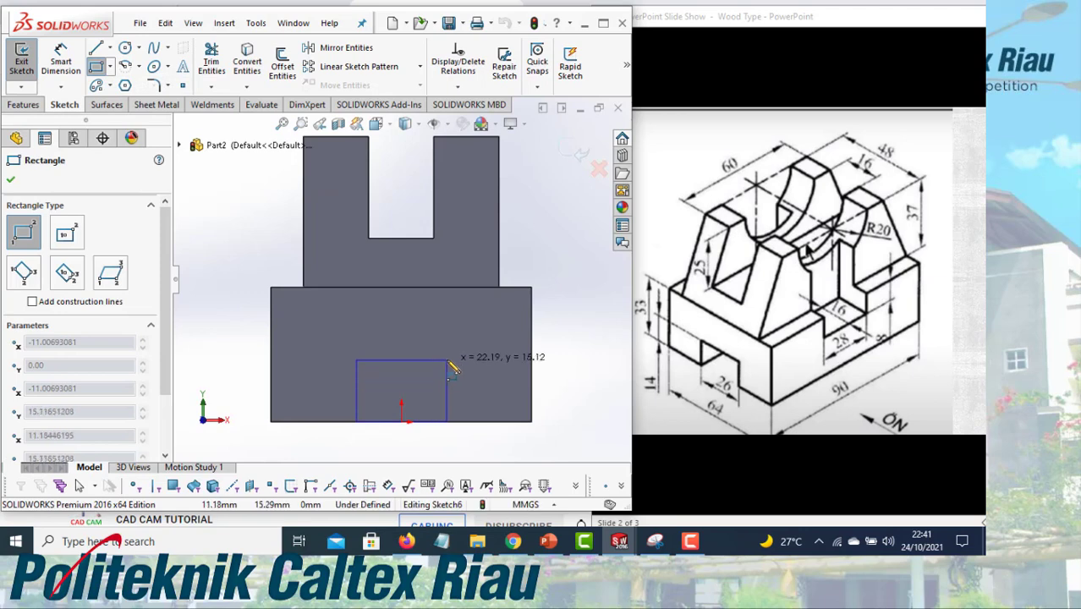
left_click(445, 360)
Dimension the groove rectangle on the base's end face to 26 mm wide and 14 mm high
left_click(60, 64)
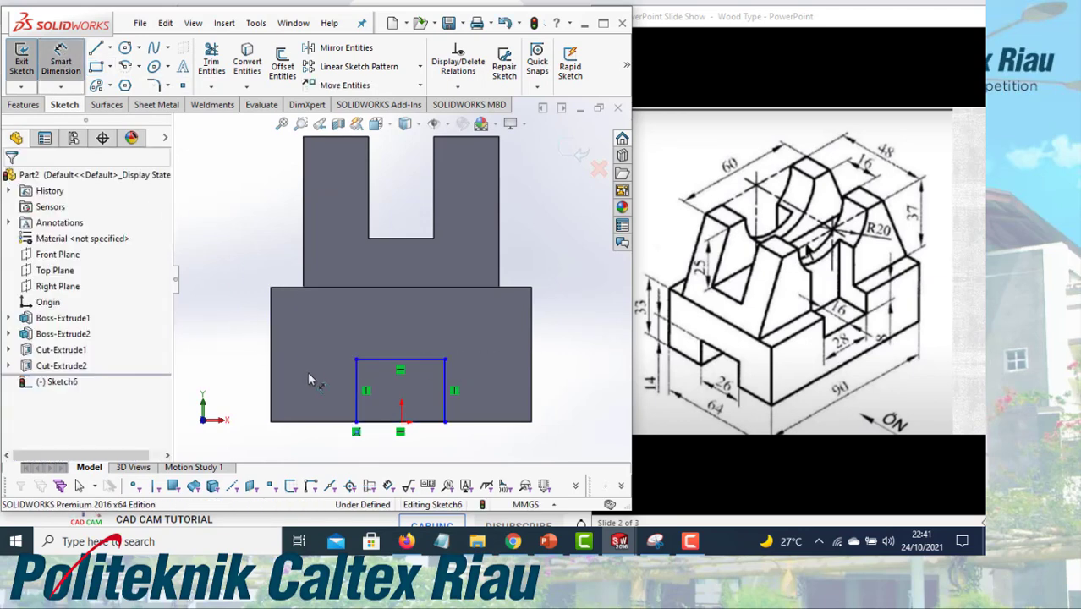
left_click(393, 360)
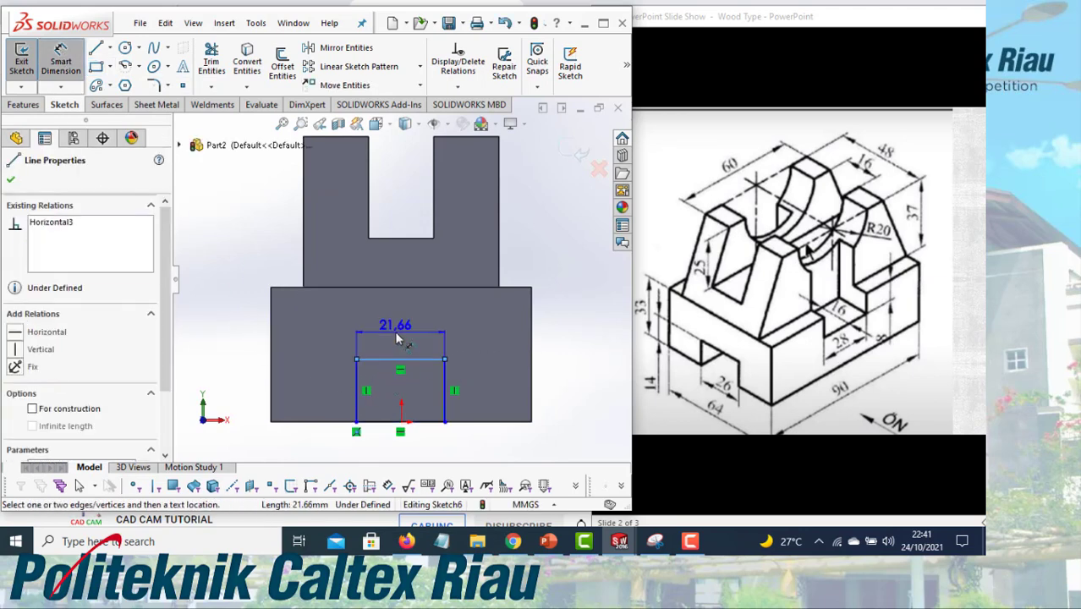
left_click(395, 335)
type("26")
key("Return")
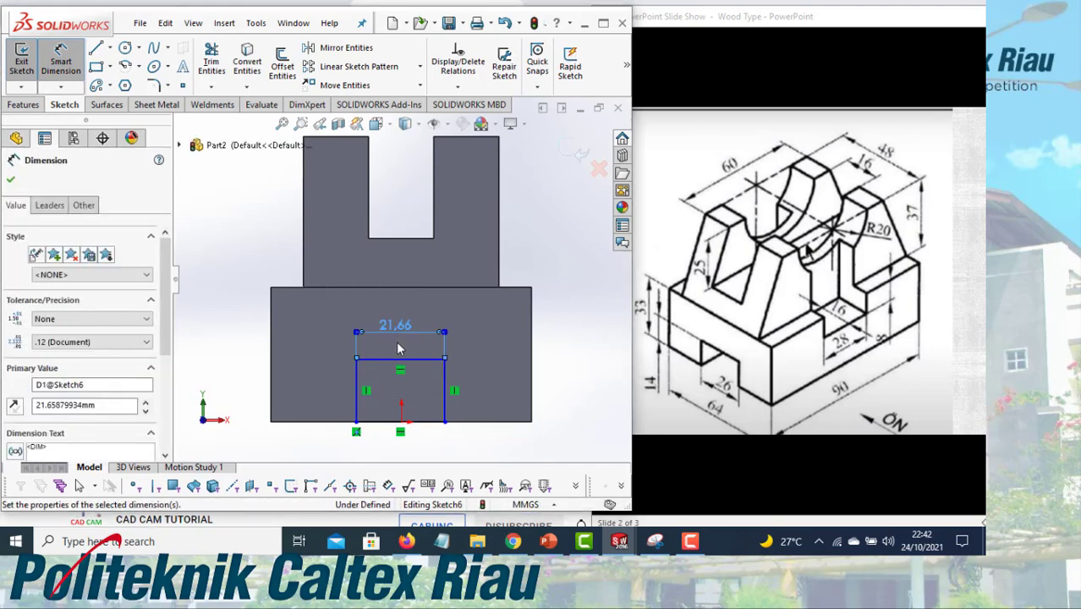
left_click(357, 395)
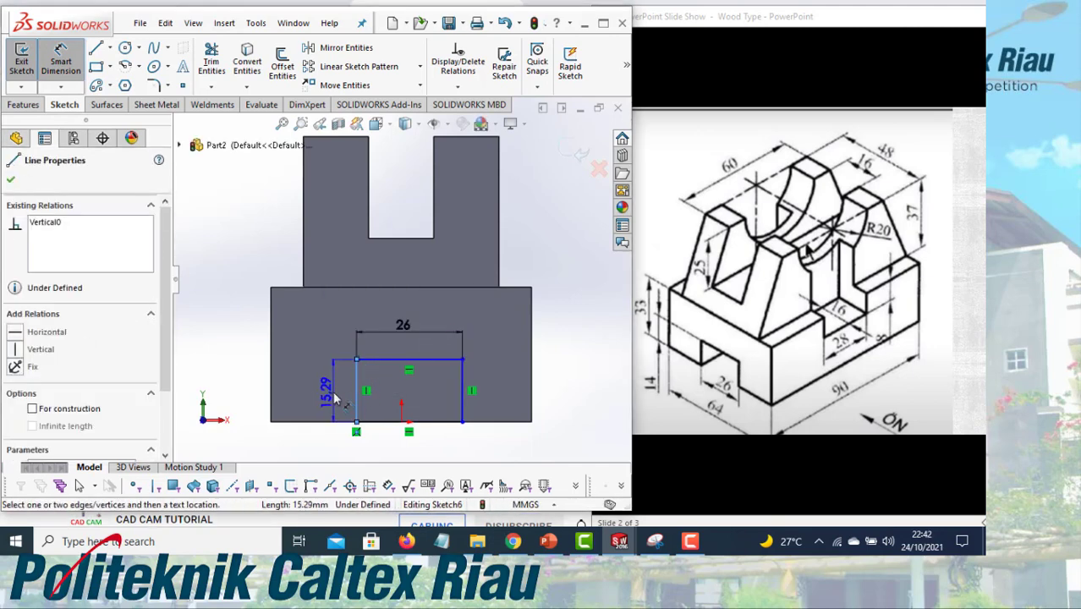
left_click(332, 397)
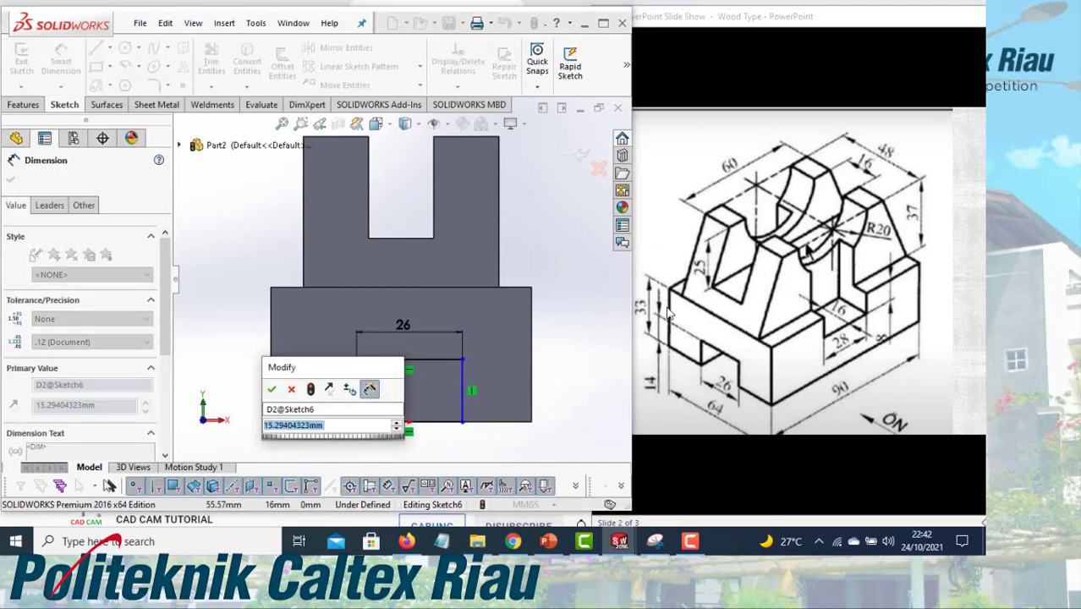
type("14")
key("Return")
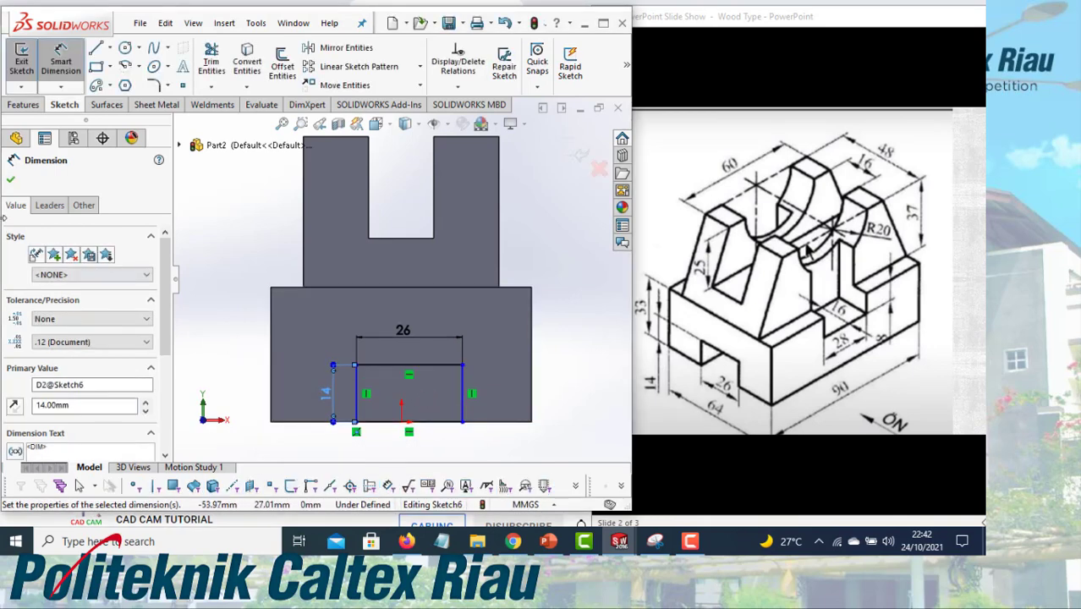
left_click(11, 182)
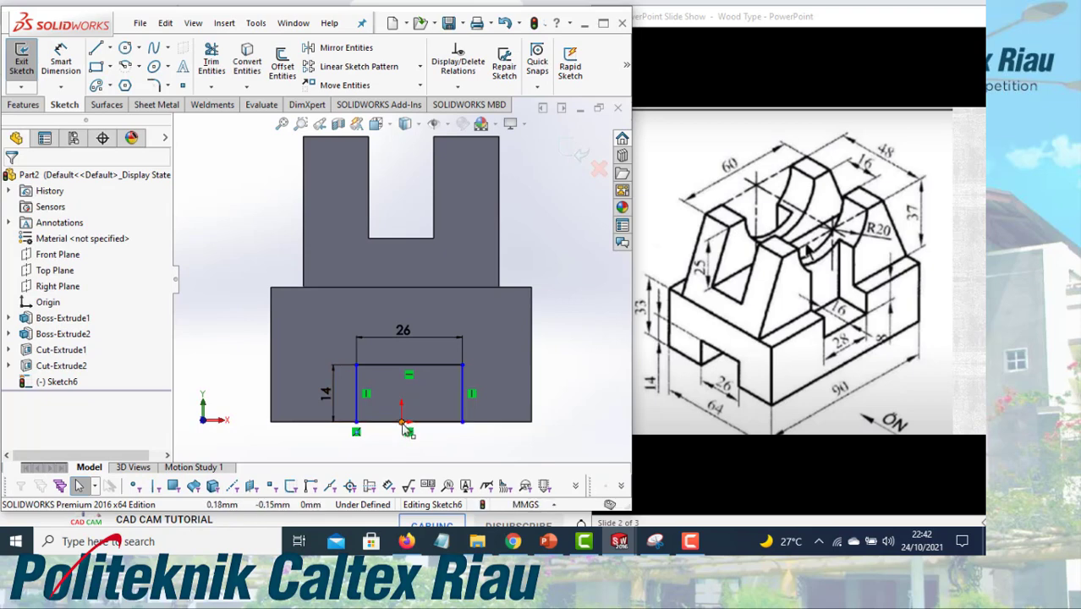
Add a Vertical relation between the origin and the midpoint of the groove rectangle's upper side
left_click(408, 366, "ctrl")
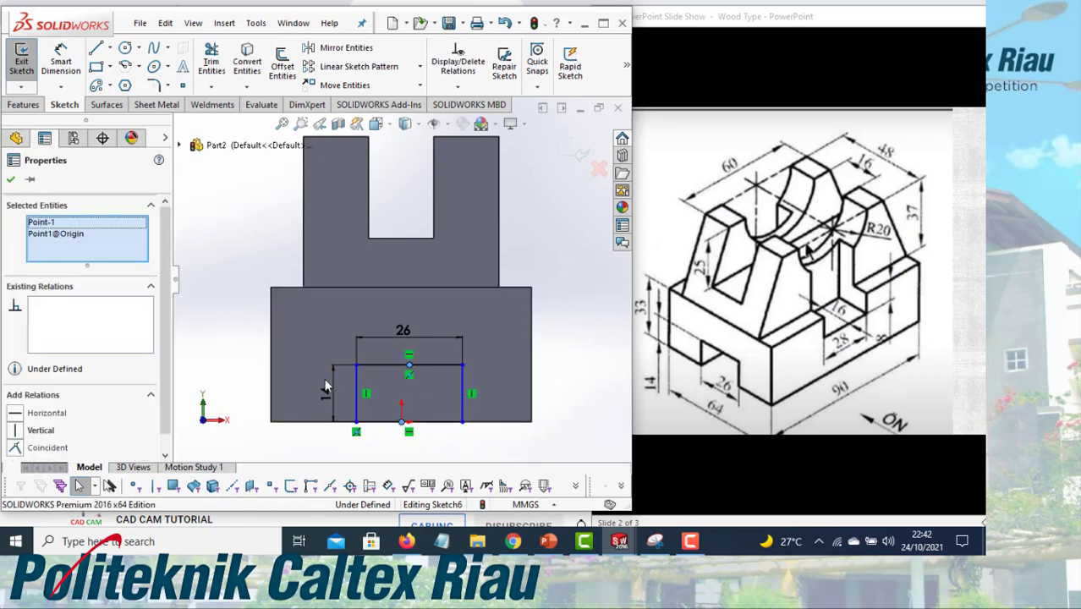
left_click(16, 431)
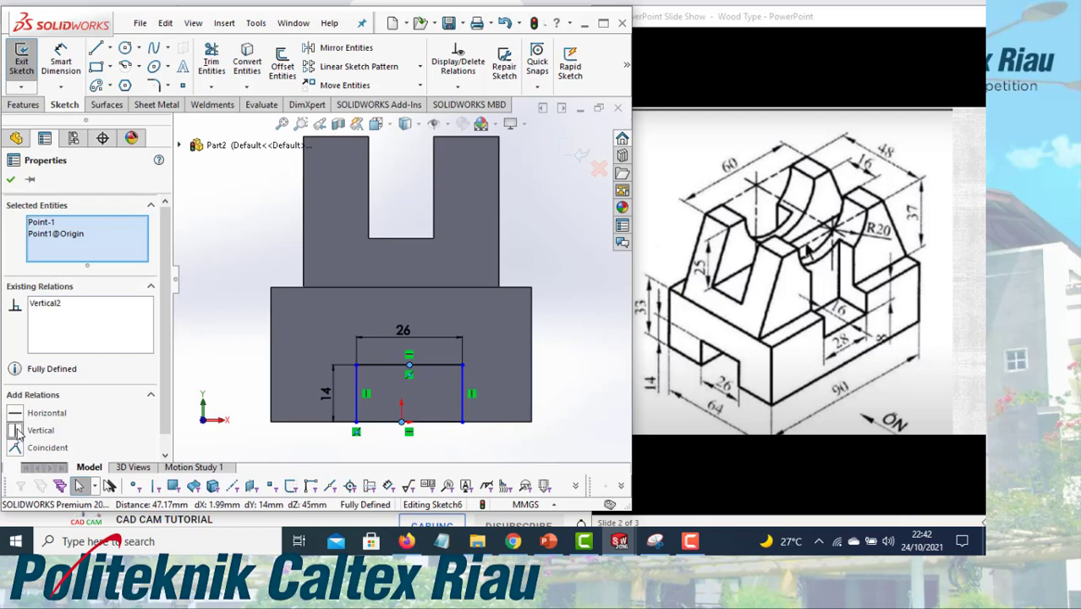
left_click(10, 179)
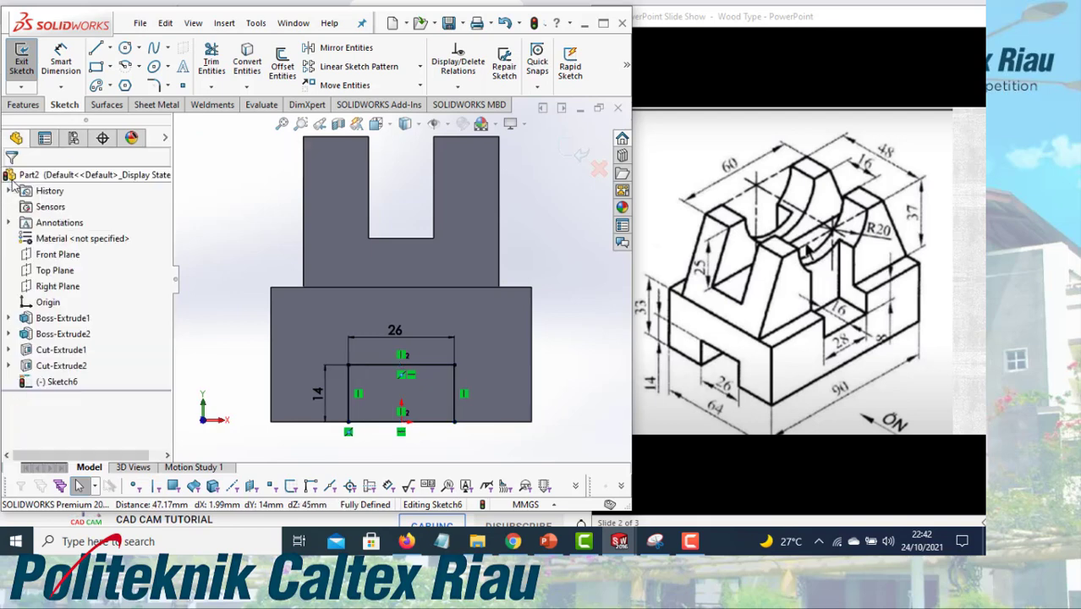
Cut-extrude the groove rectangle Through All along the base, and inspect the finished block in isometric view
left_click(23, 104)
left_click(216, 66)
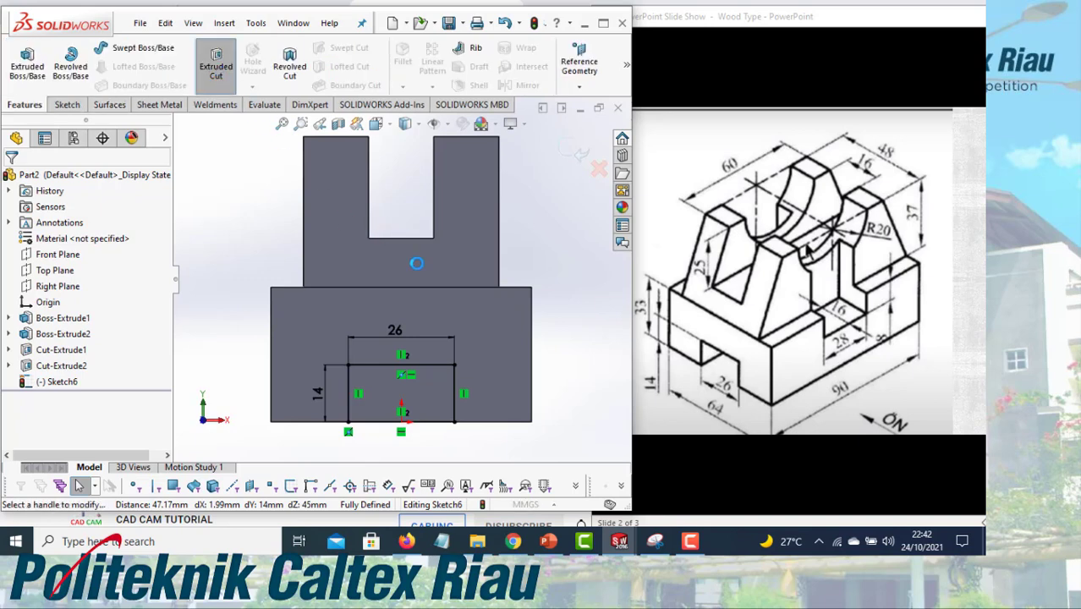
left_click(376, 124)
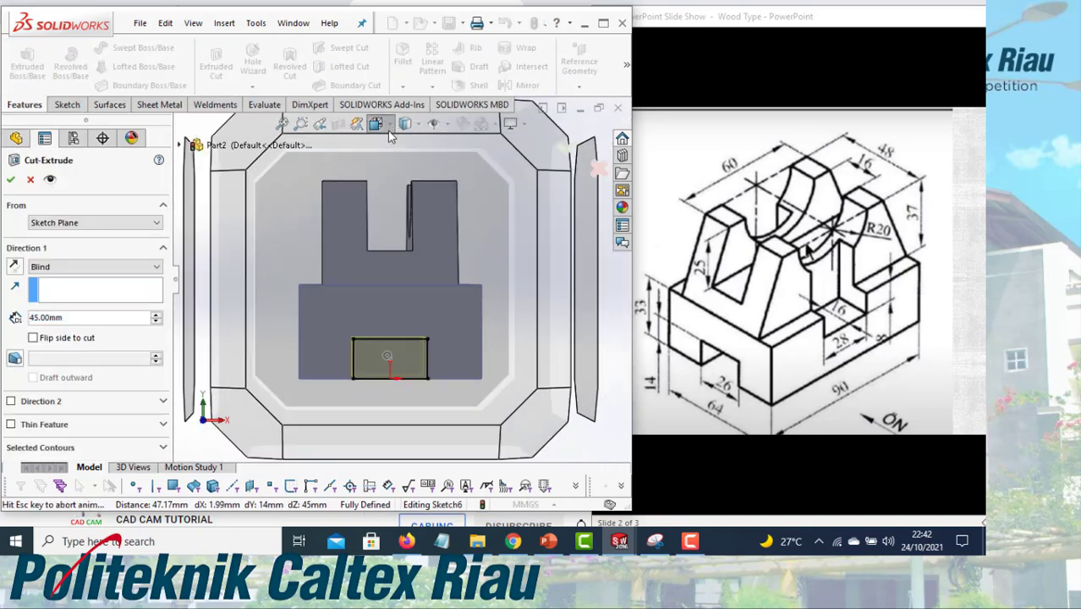
left_click(457, 157)
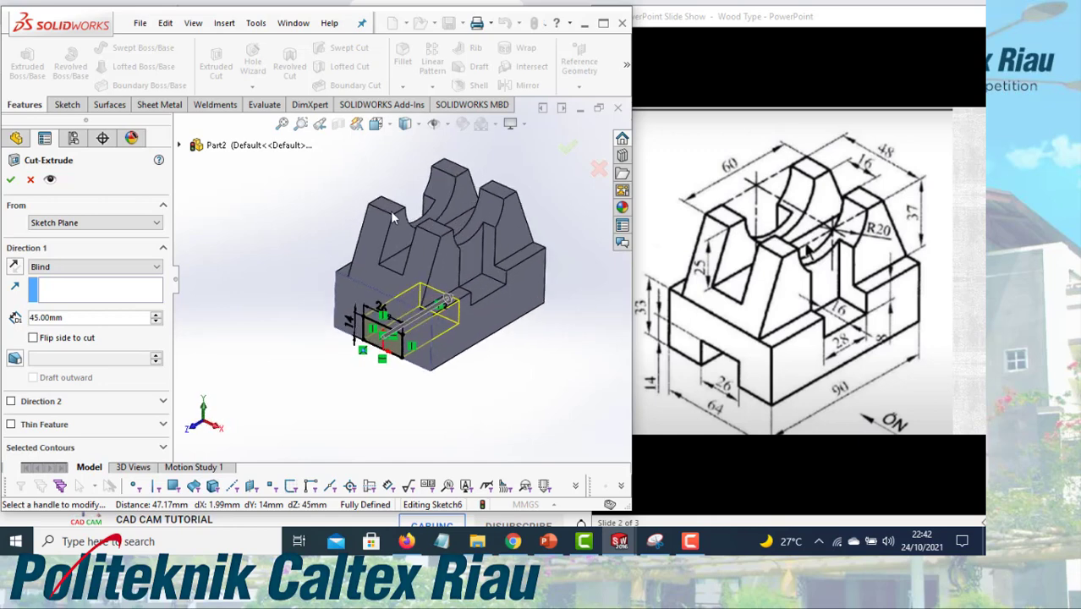
left_click(106, 269)
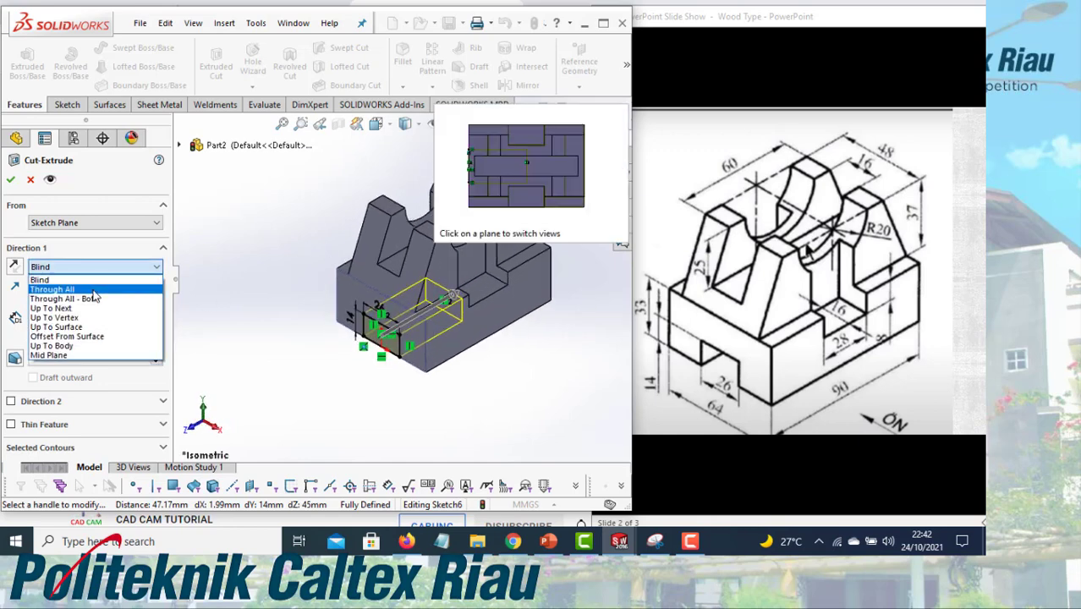
left_click(95, 291)
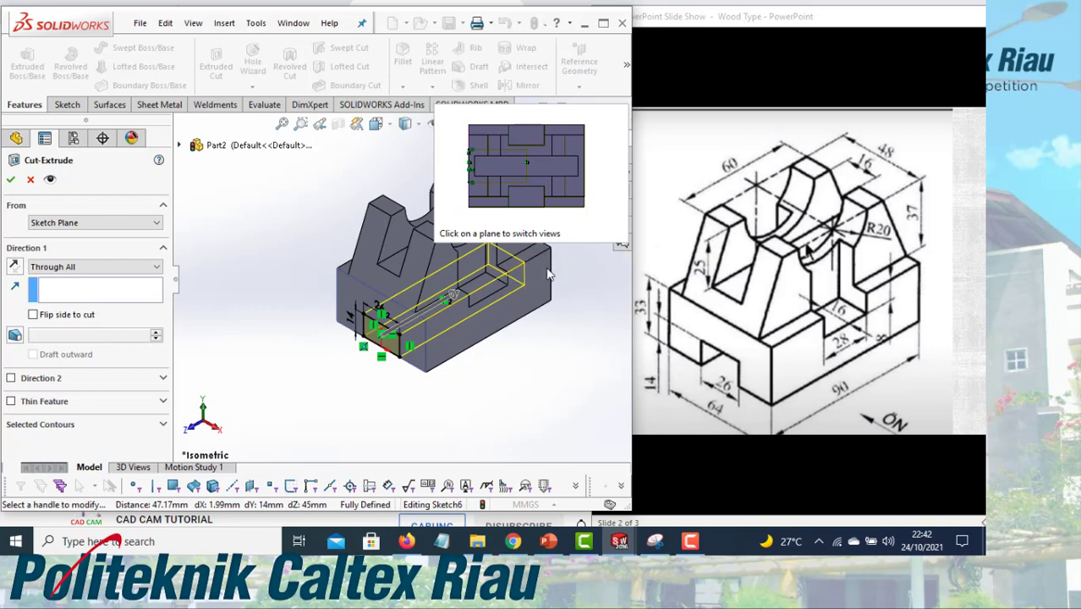
left_click(11, 179)
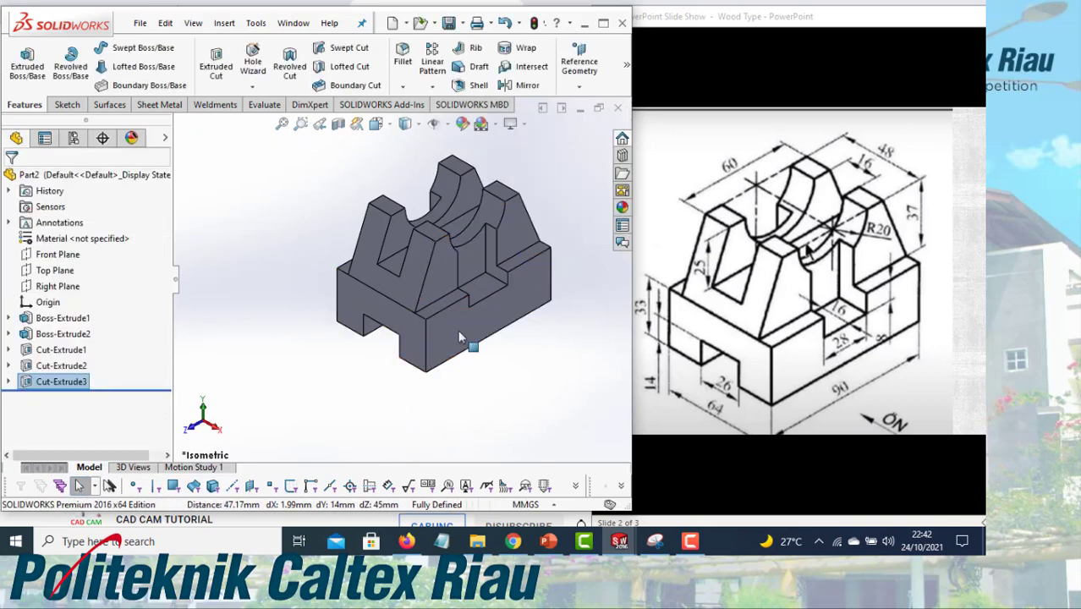
scroll(513, 194, "up", 2)
scroll(509, 201, "down", 3)
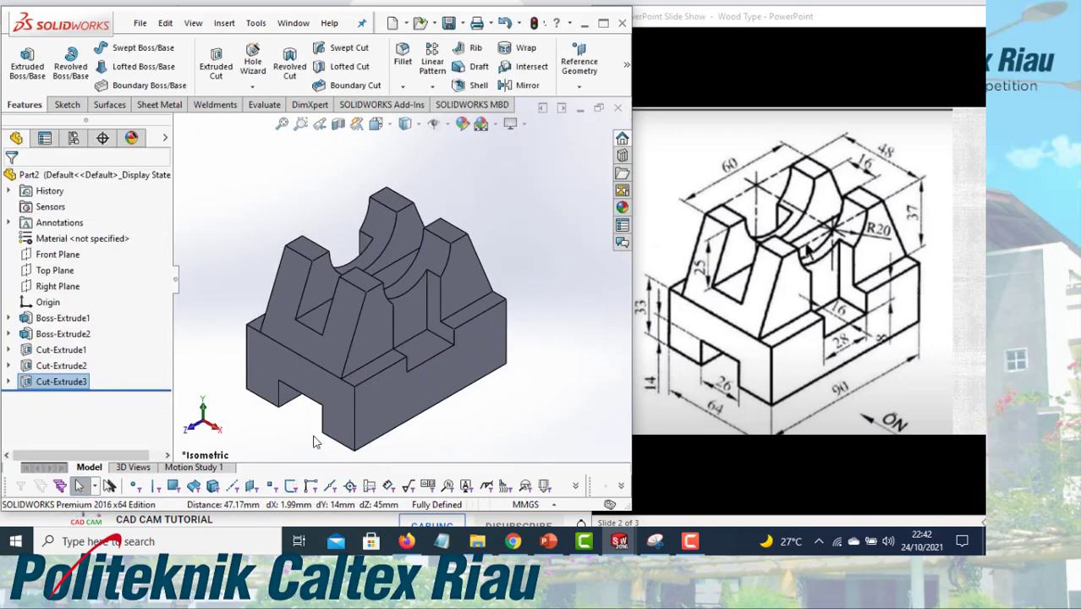
scroll(315, 436, "down", 2)
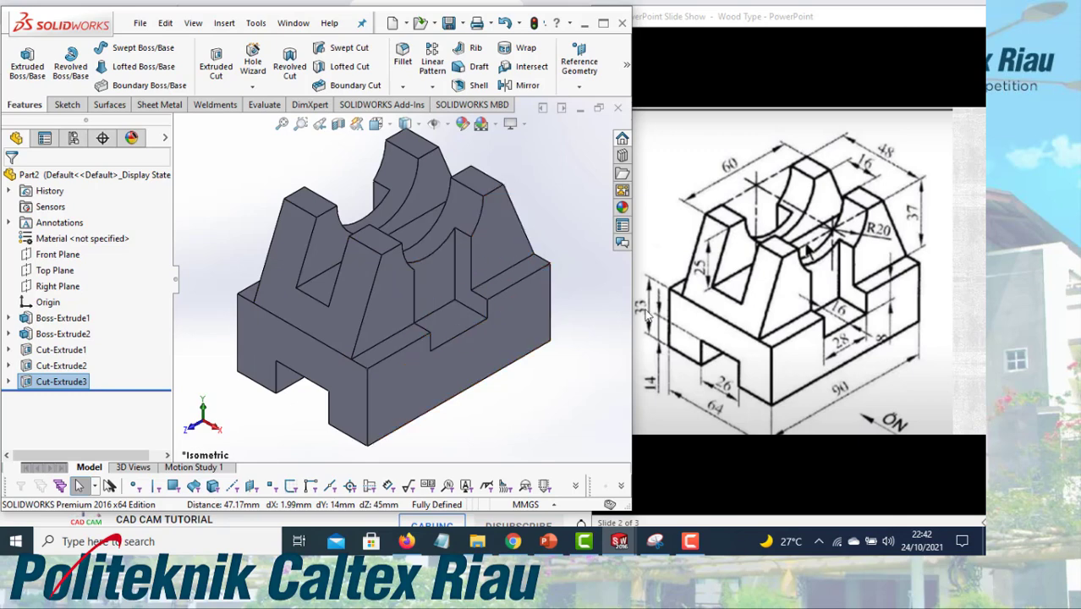